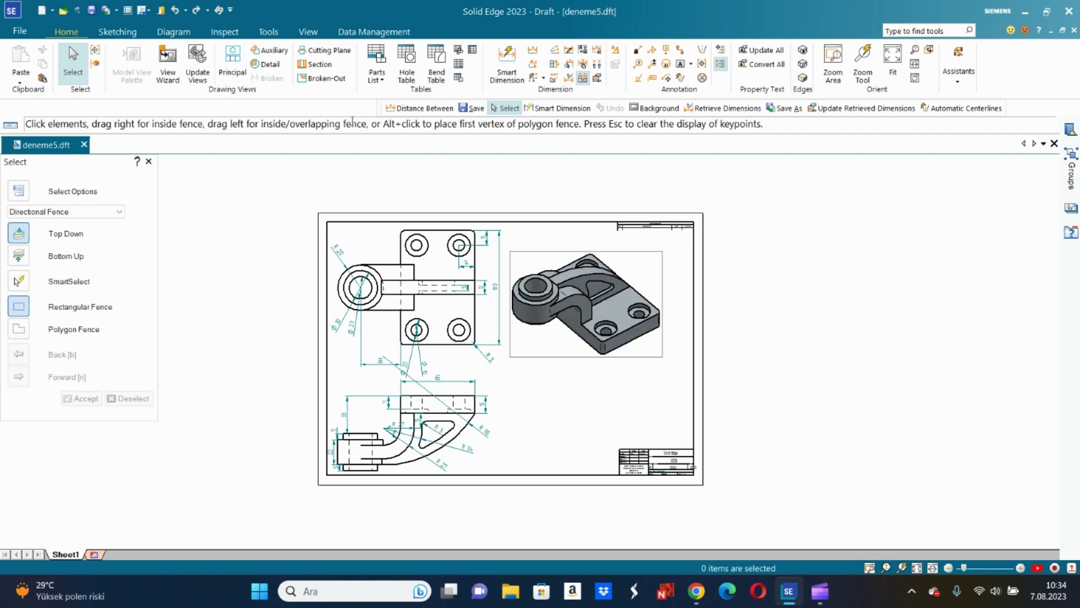
- Start a new document using the ISO Metric template iso metric part.par
left_click(42, 11)
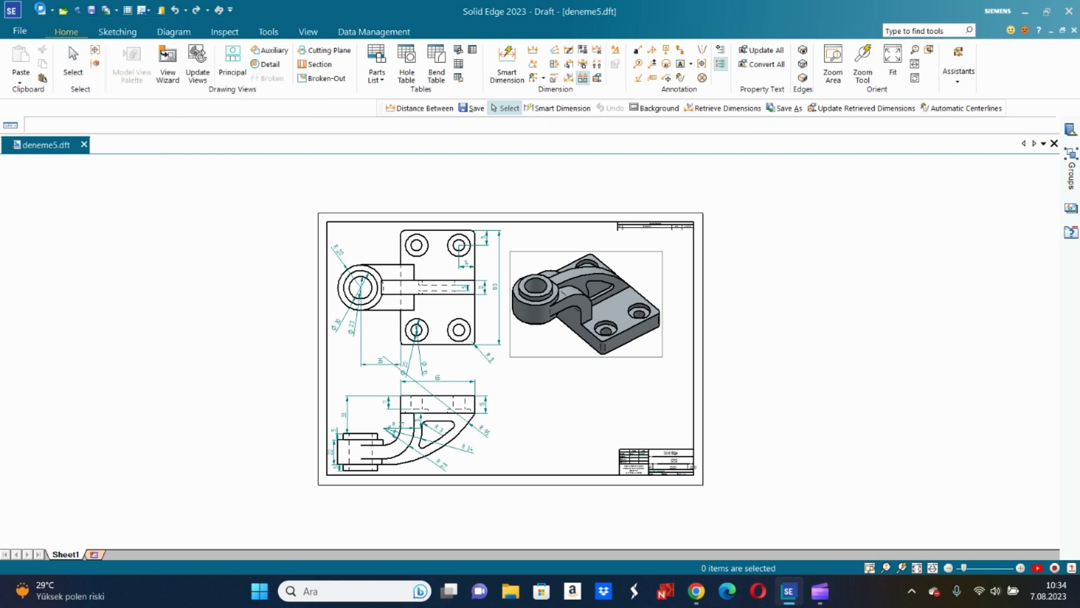
left_click(540, 216)
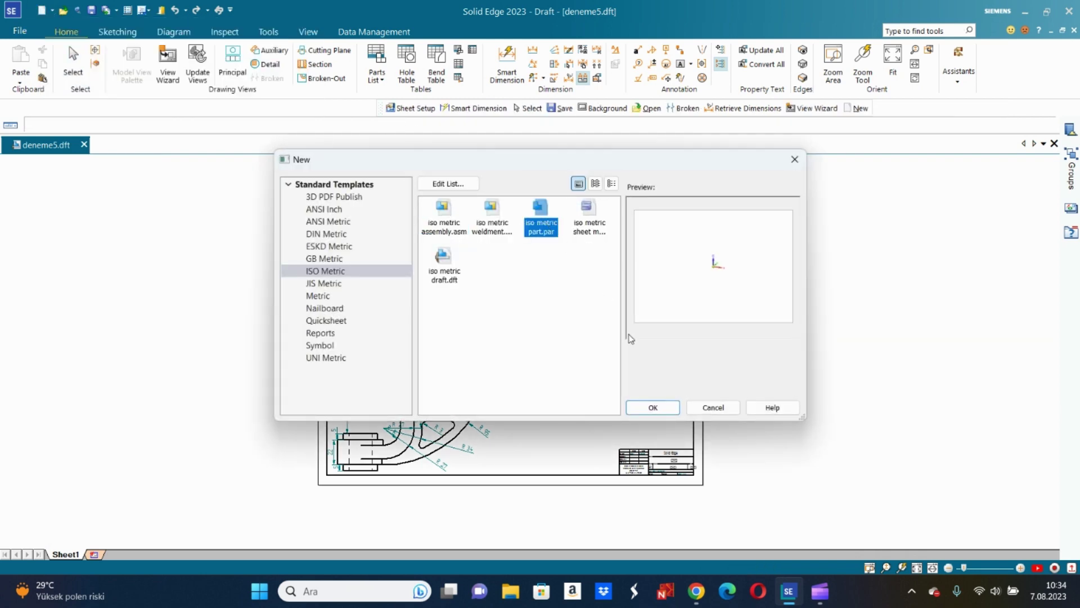
- Create the blank part Part2, check the deneme5.dft reference drawing, and return to Part2
left_click(651, 408)
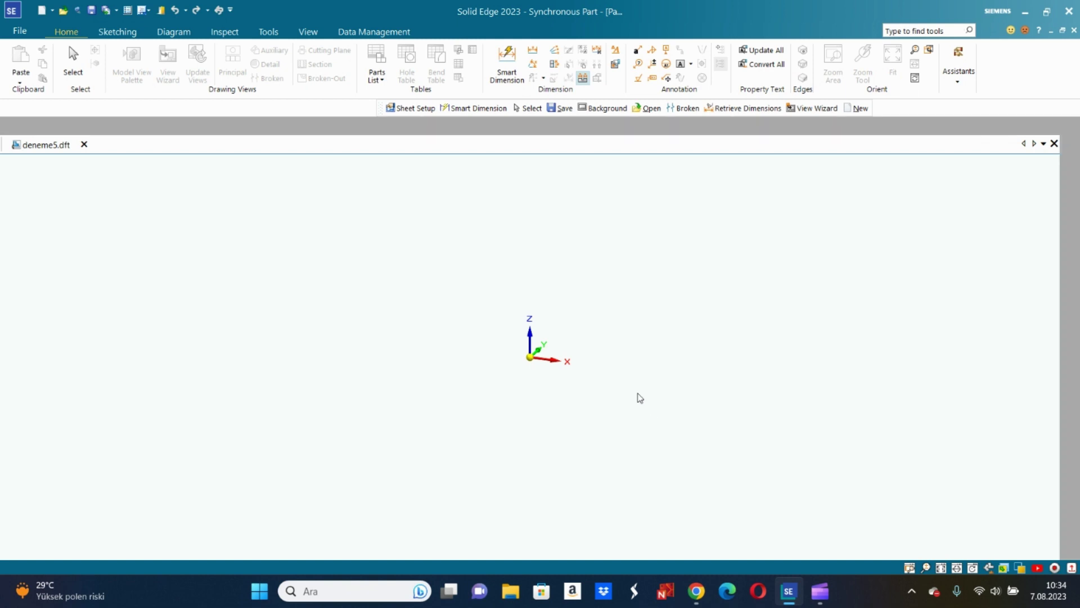
left_click(51, 147)
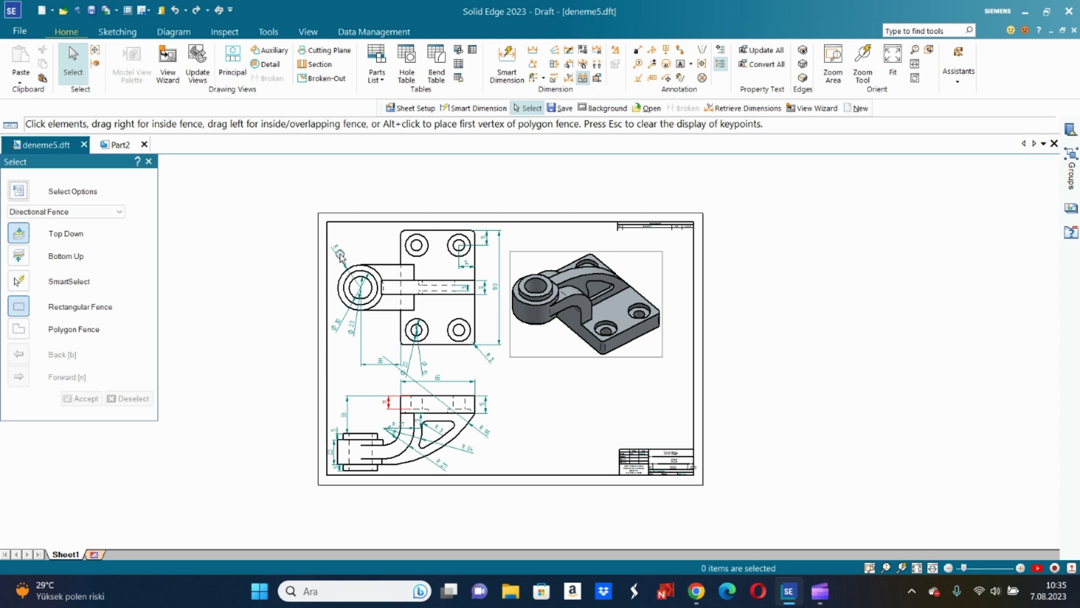
left_click(125, 148)
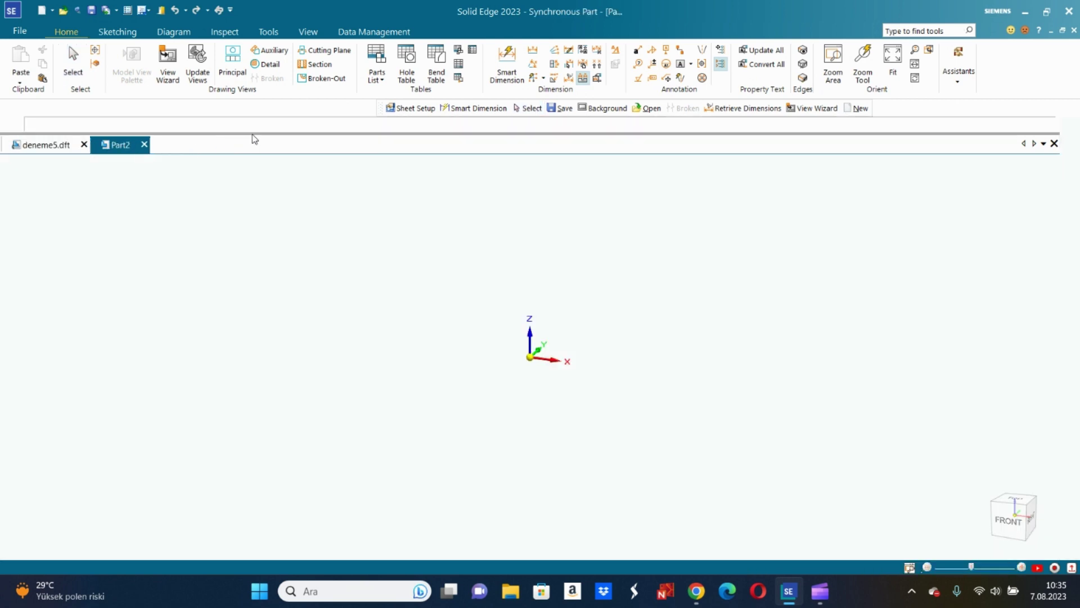
- Draw a 65 × 15 mm rectangle on the front plane with its corner at the origin
left_click(244, 50)
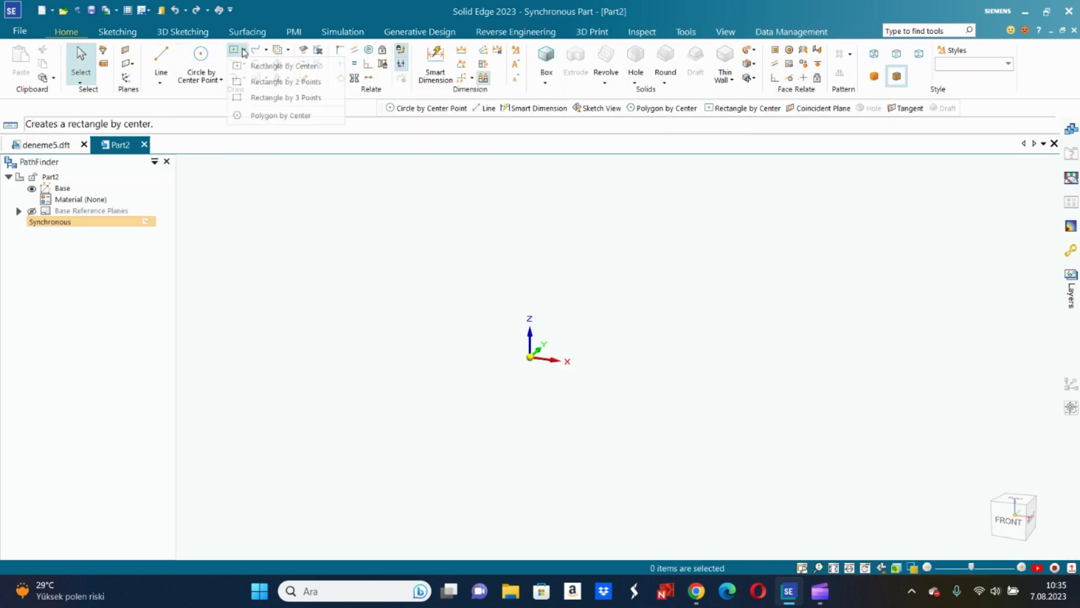
left_click(269, 83)
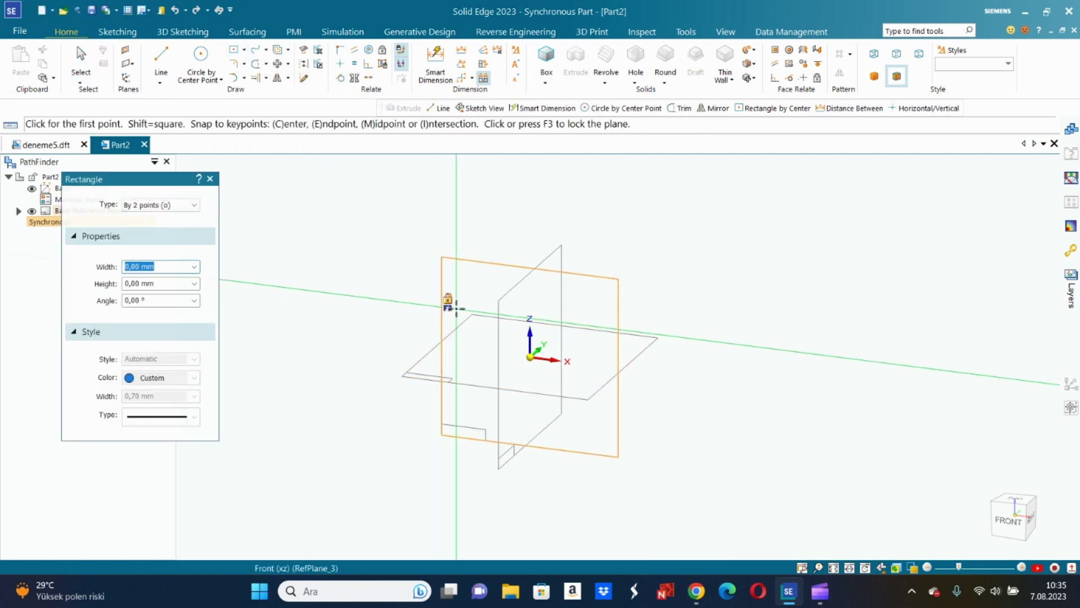
left_click(448, 299)
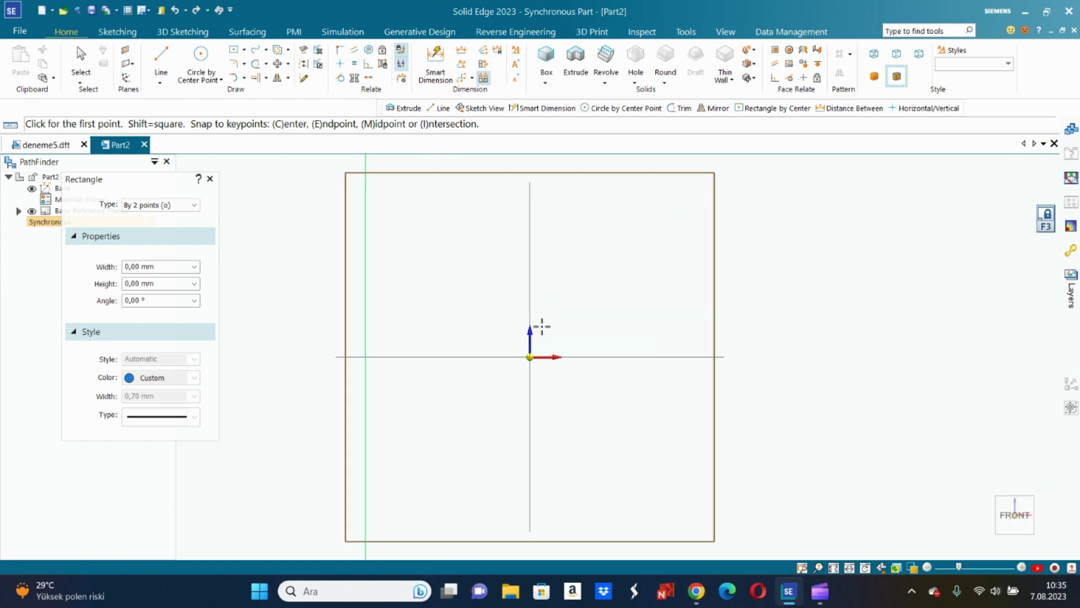
left_click(530, 356)
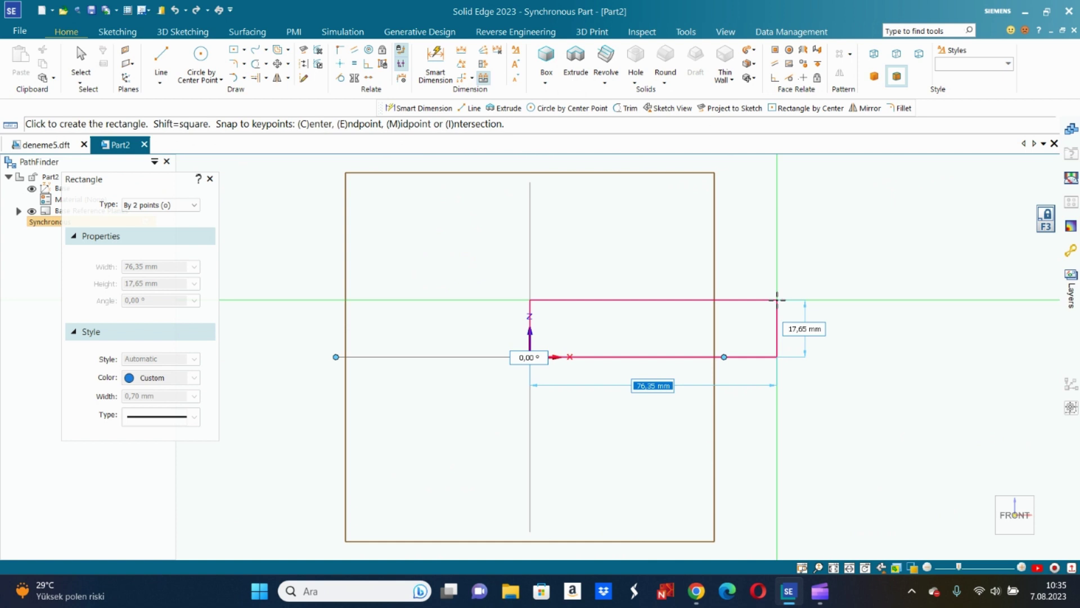
type("65")
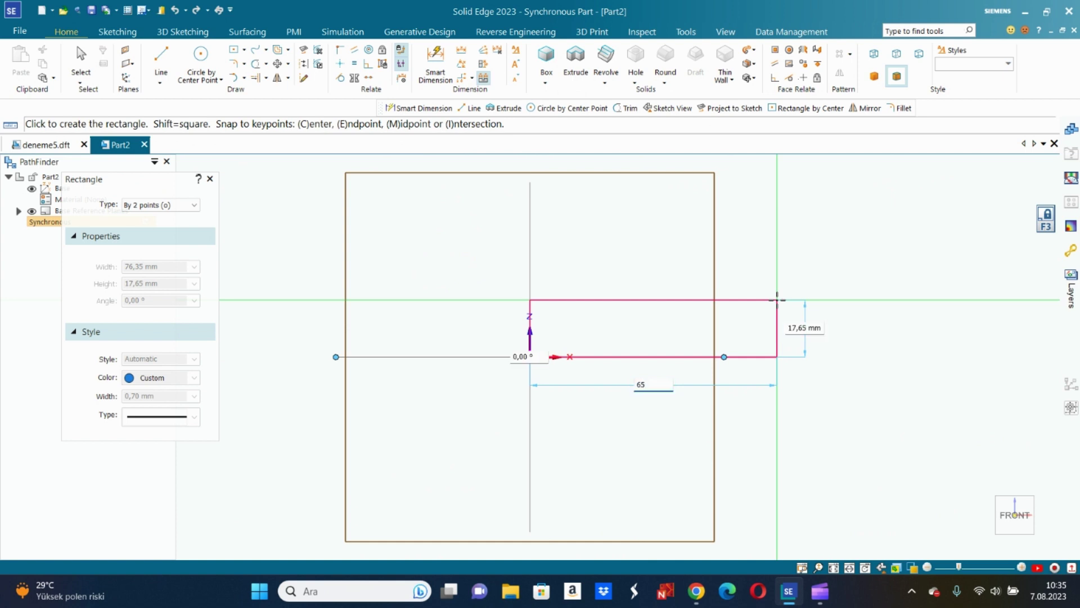
key("Tab")
type("15")
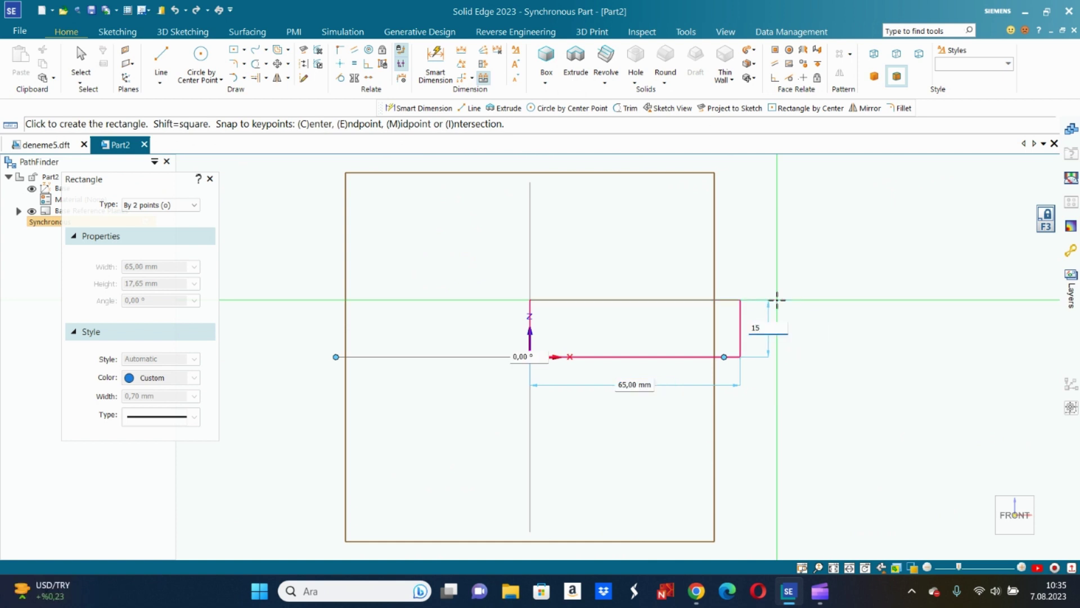
key("Tab")
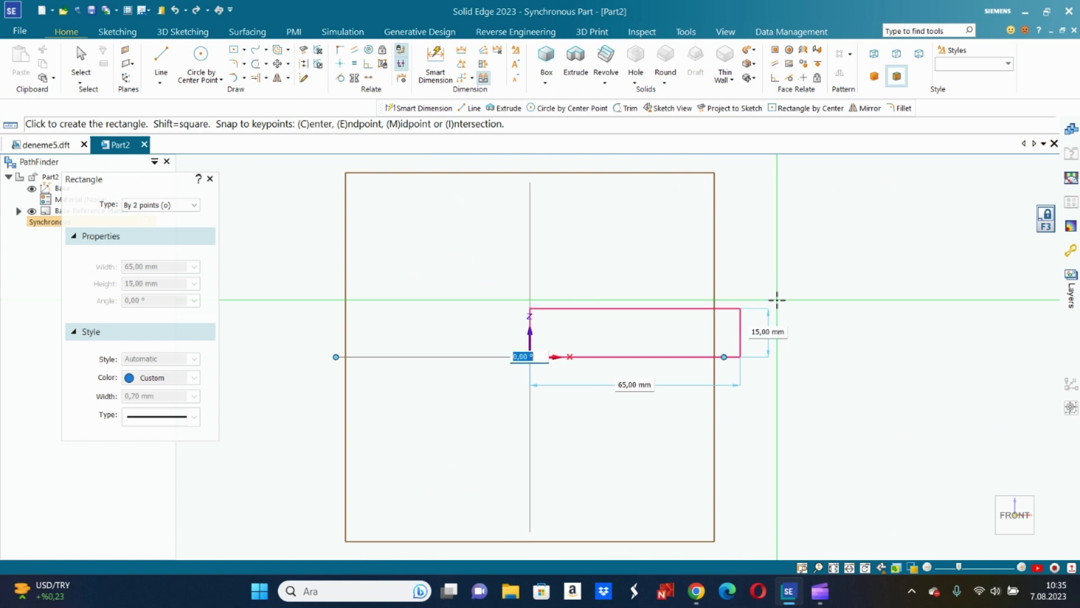
key("Return")
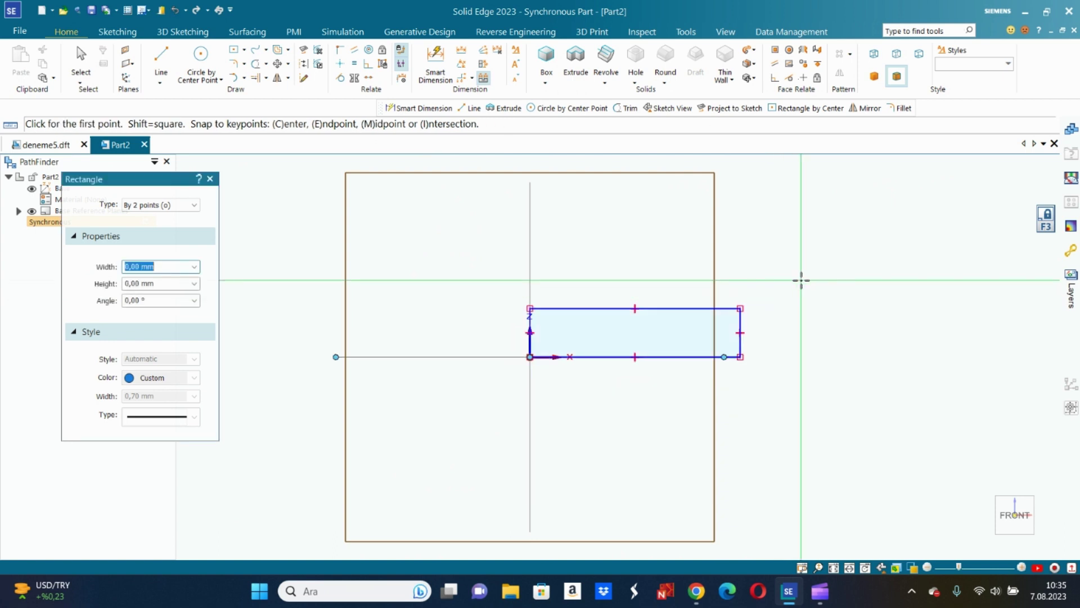
- Draw a 13 mm vertical line up from the rectangle's top-left corner
left_click(169, 58)
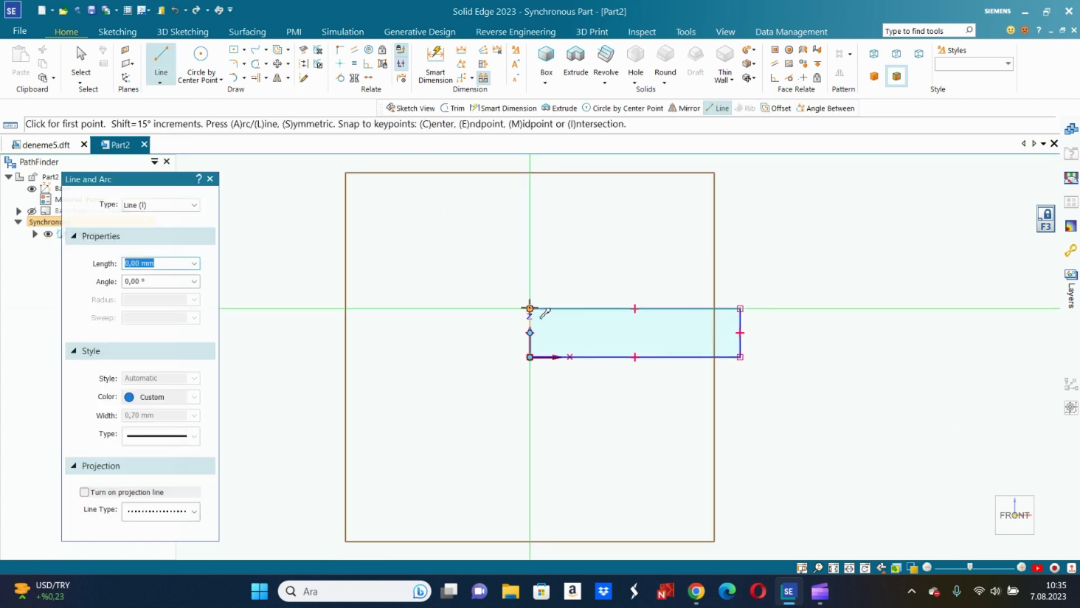
left_click(530, 308)
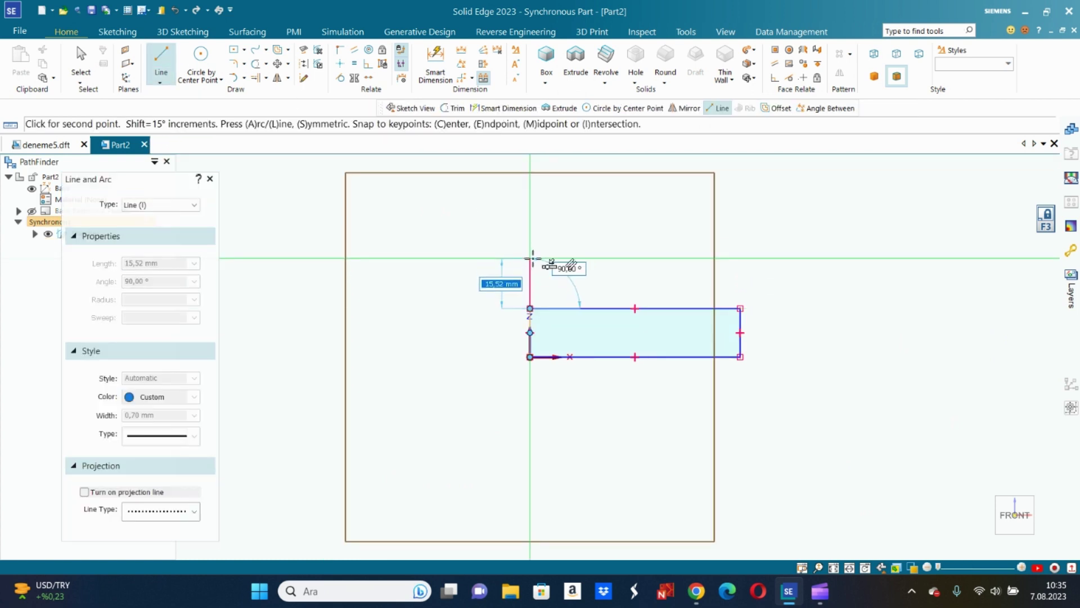
type("13")
key("Tab")
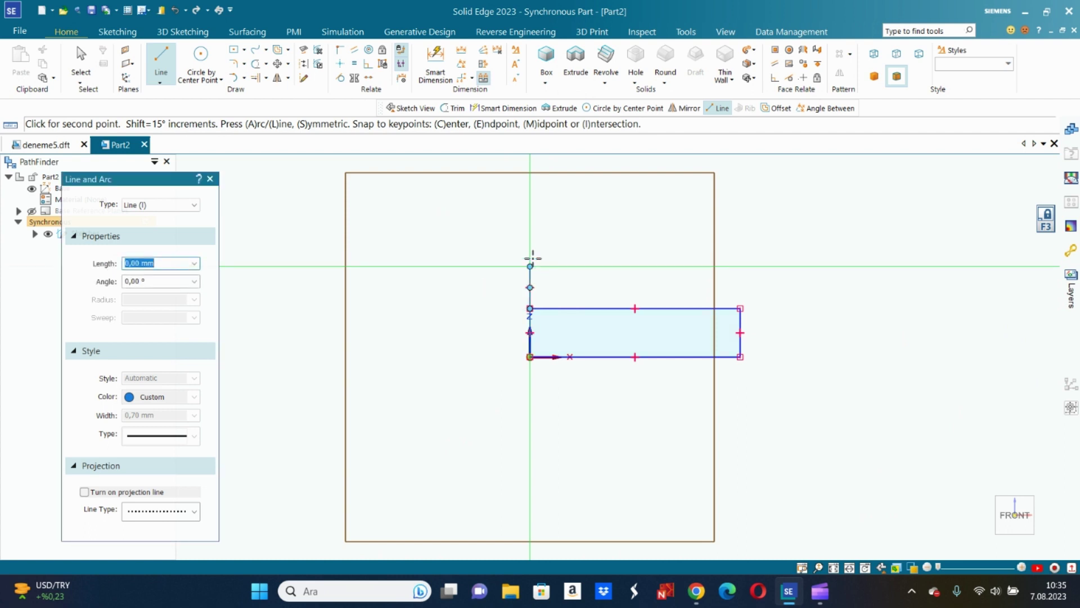
key("Return")
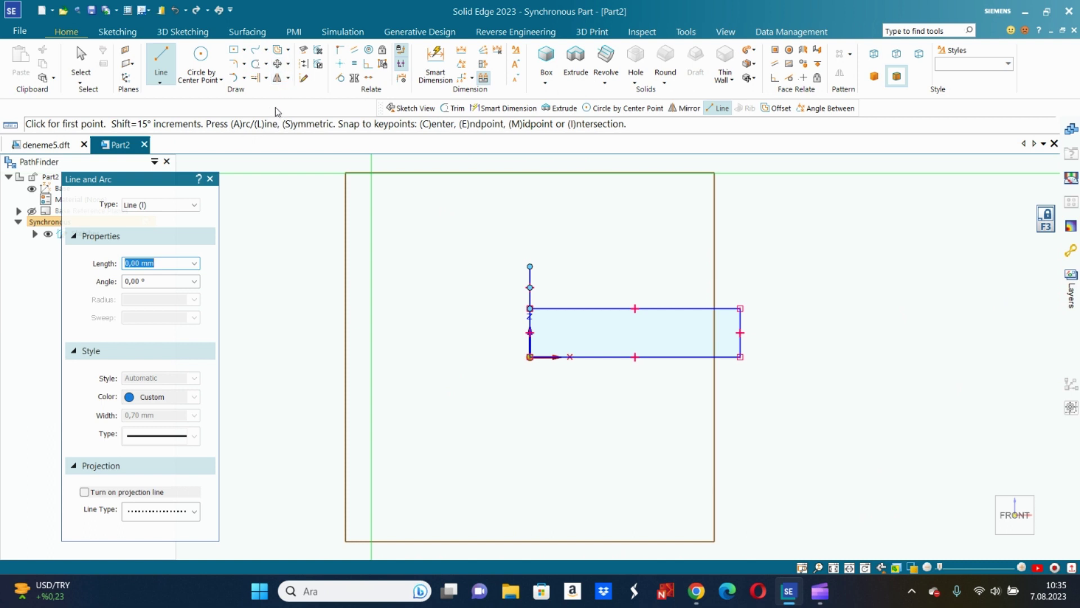
- Add a 15 mm radius, 90° arc from the top of the vertical line
left_click(193, 206)
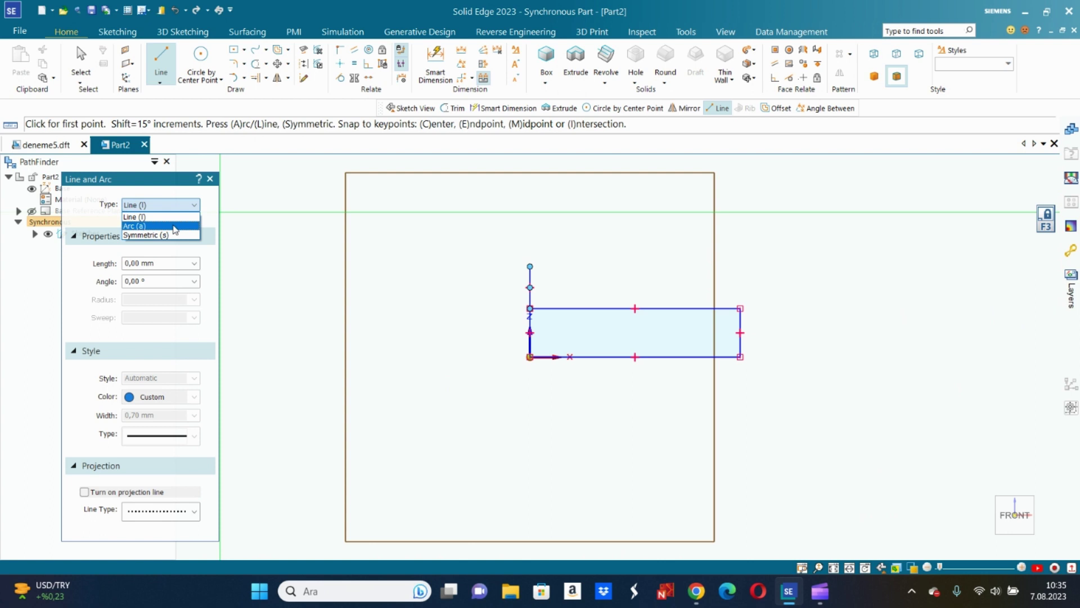
left_click(174, 226)
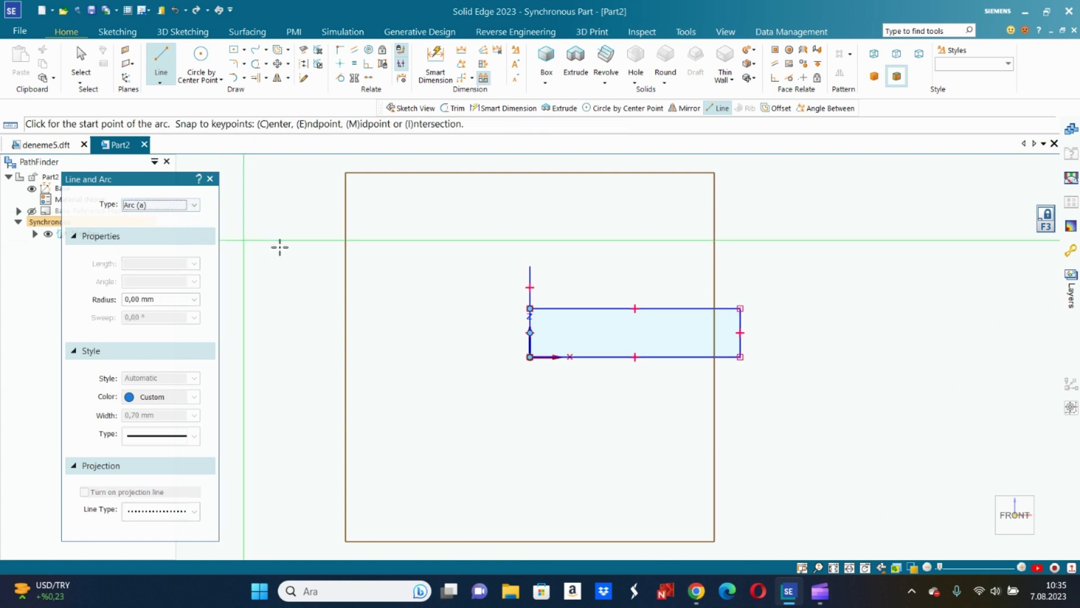
left_click(530, 266)
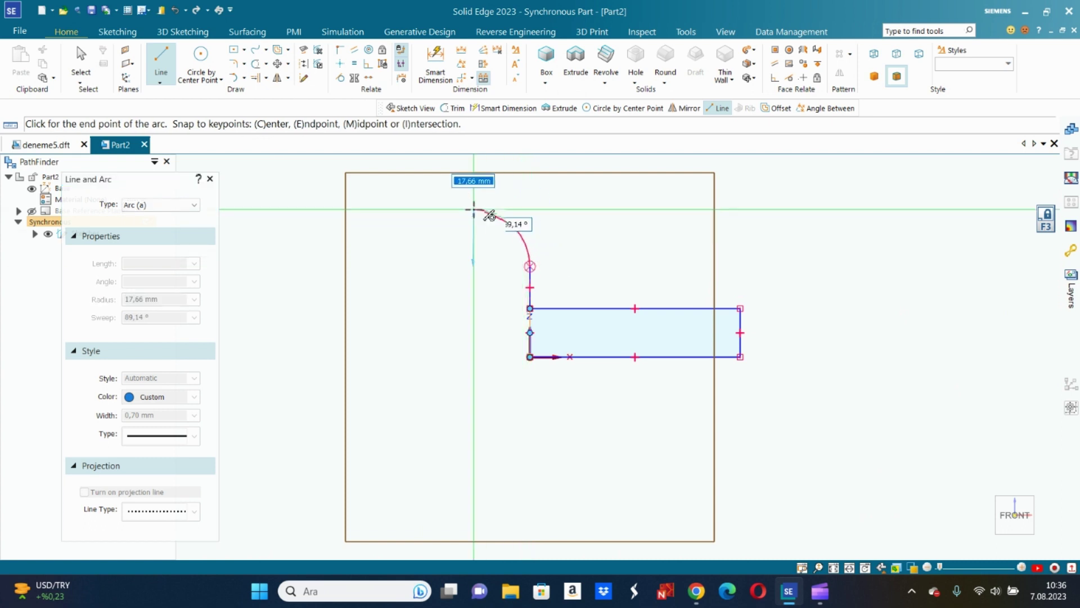
type("15")
key("Tab")
type("9")
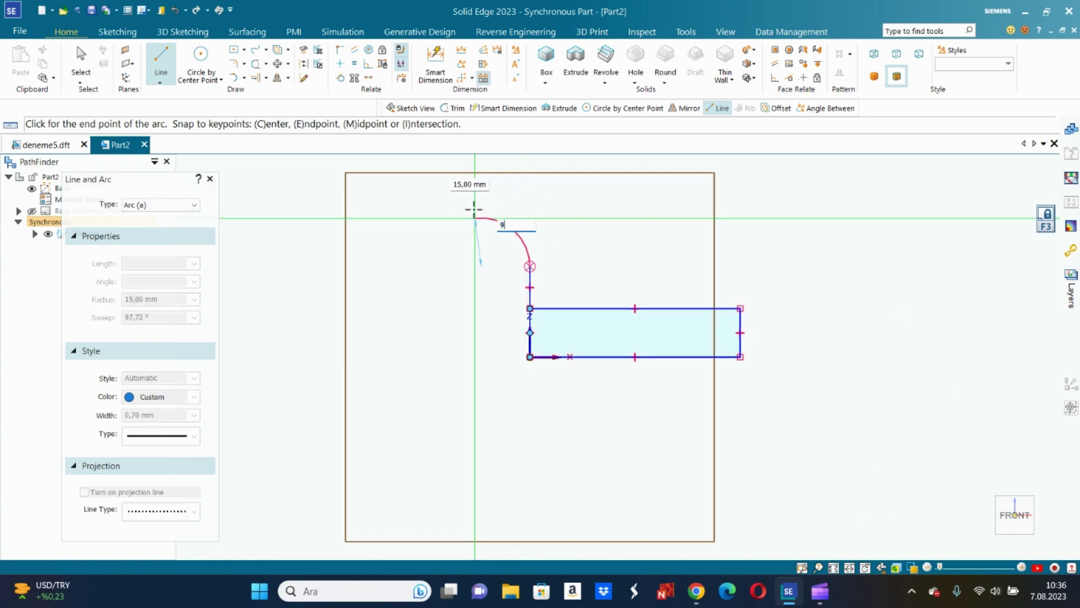
key("Tab")
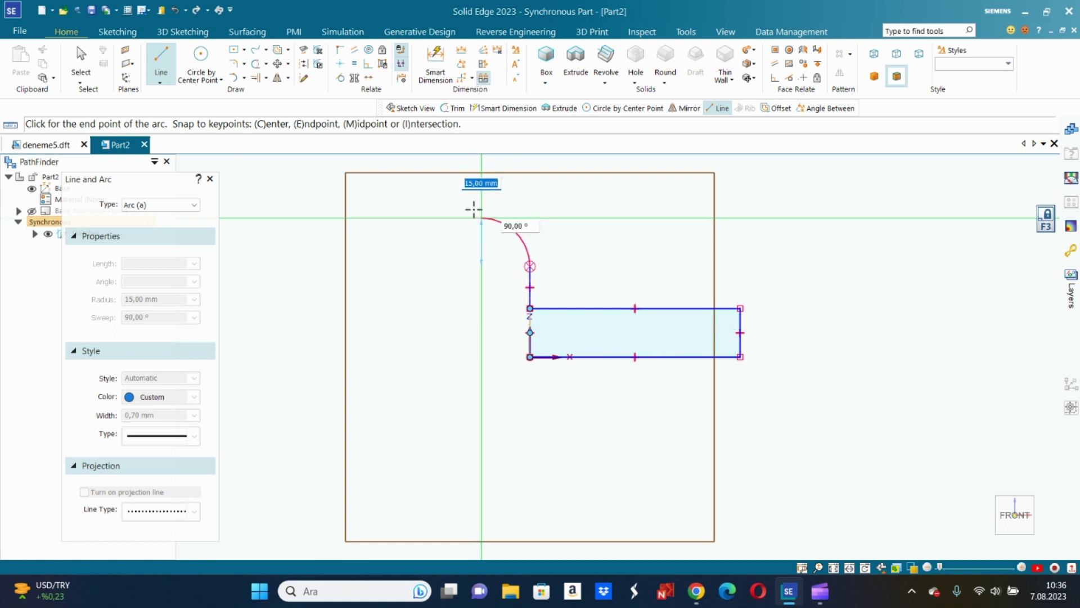
key("Tab")
left_click(473, 210)
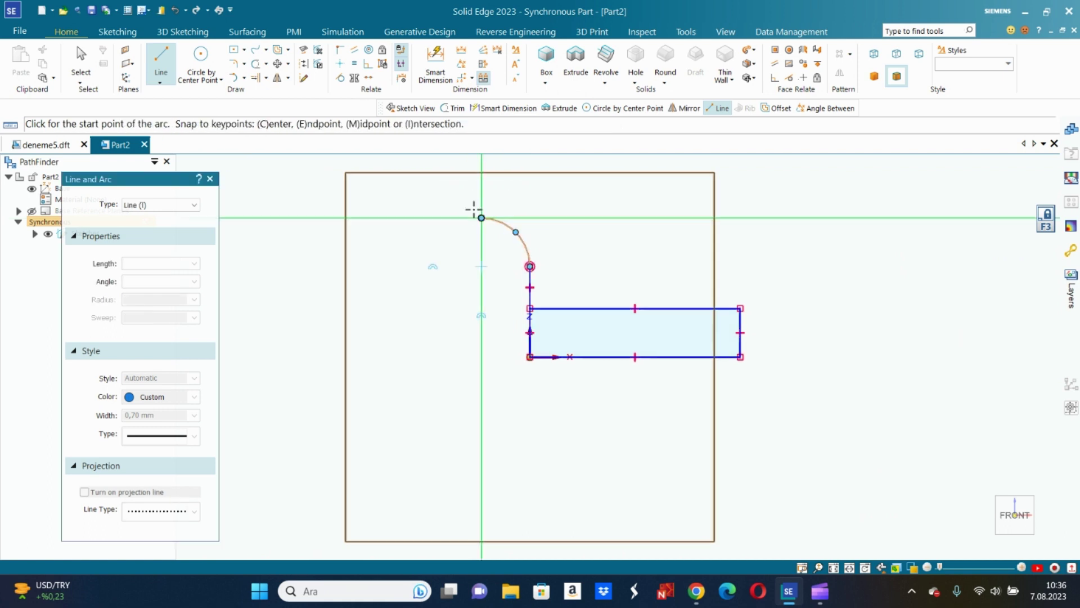
right_click(547, 214)
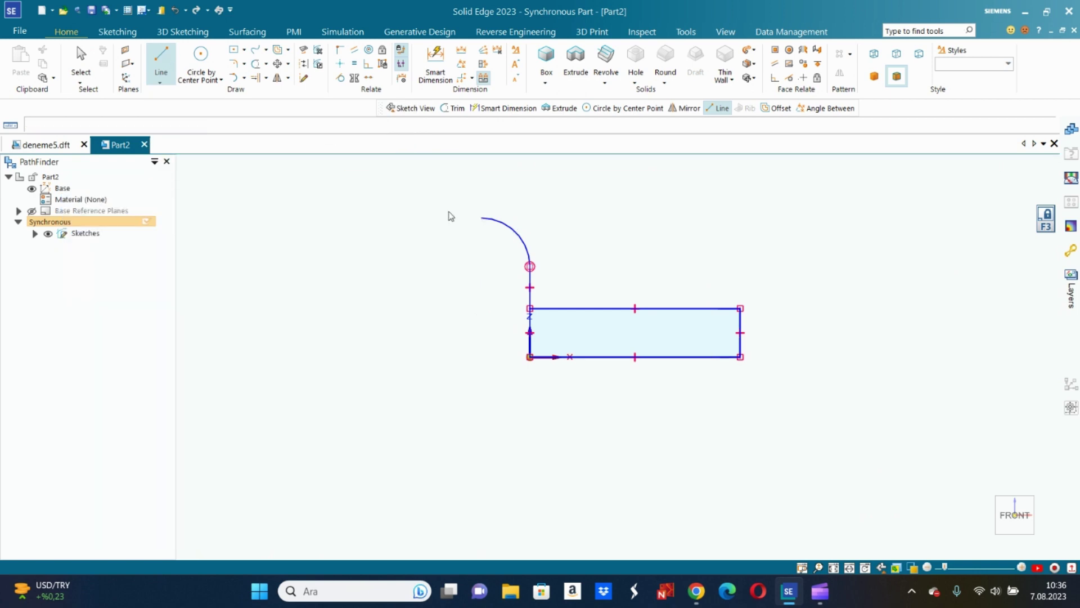
- Draw the 13 mm rise above the rectangle's top-left corner
left_click(530, 309)
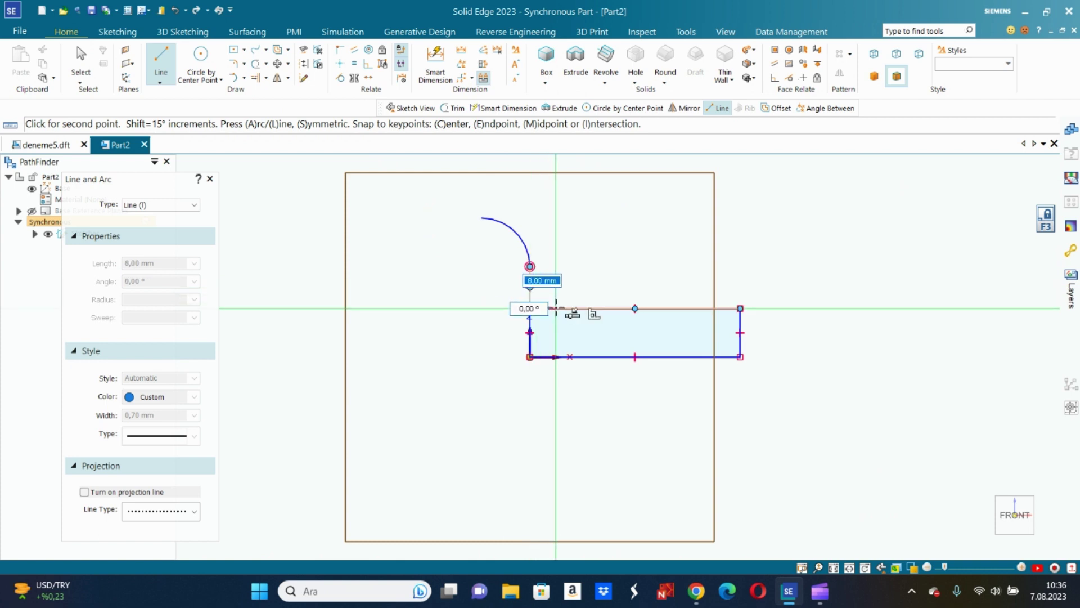
type("12")
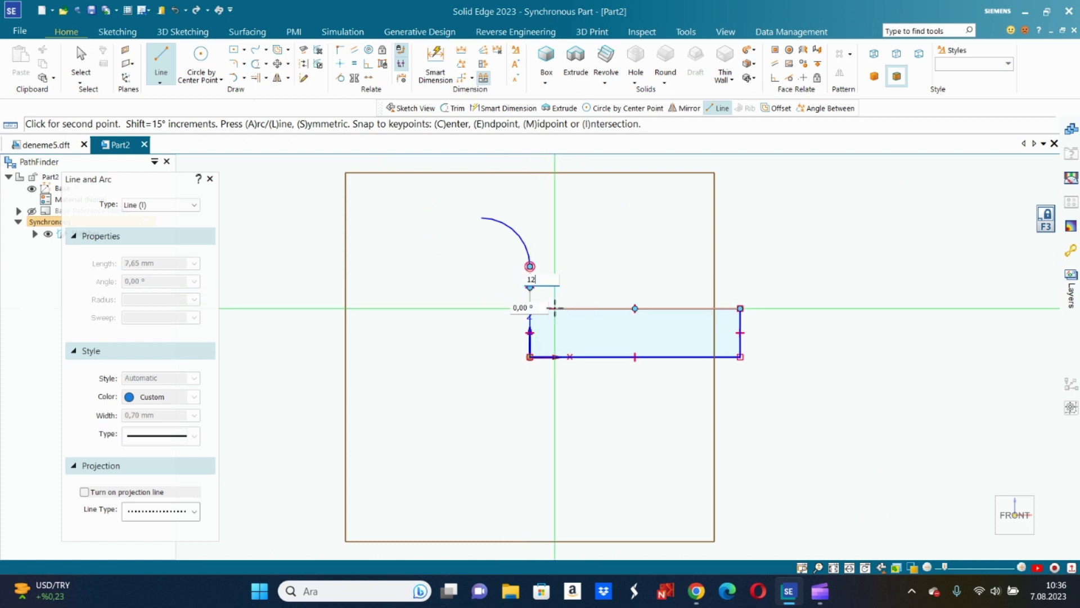
key("Tab")
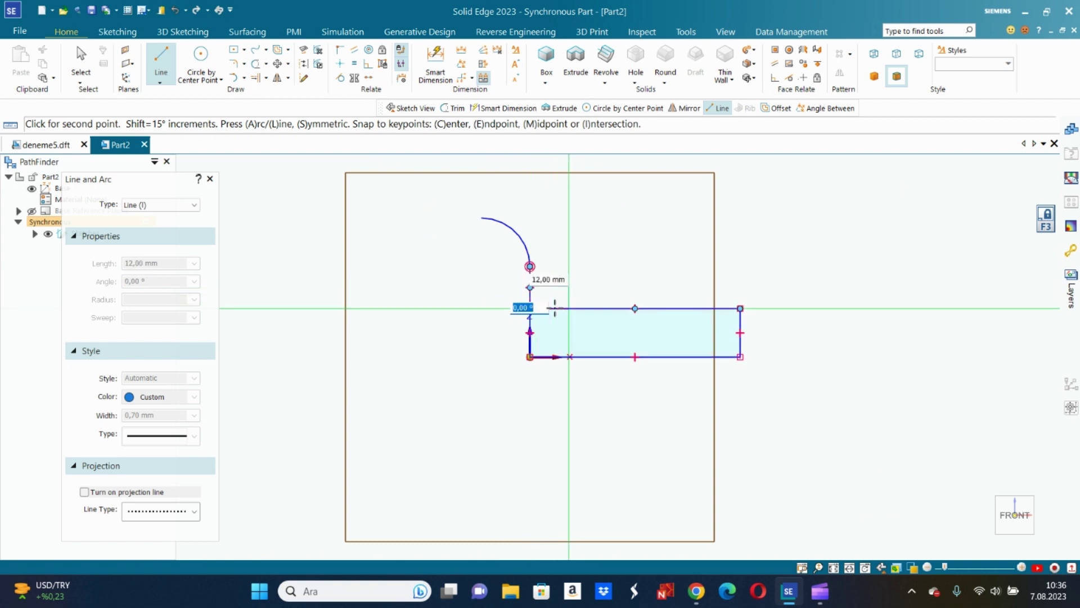
key("Tab")
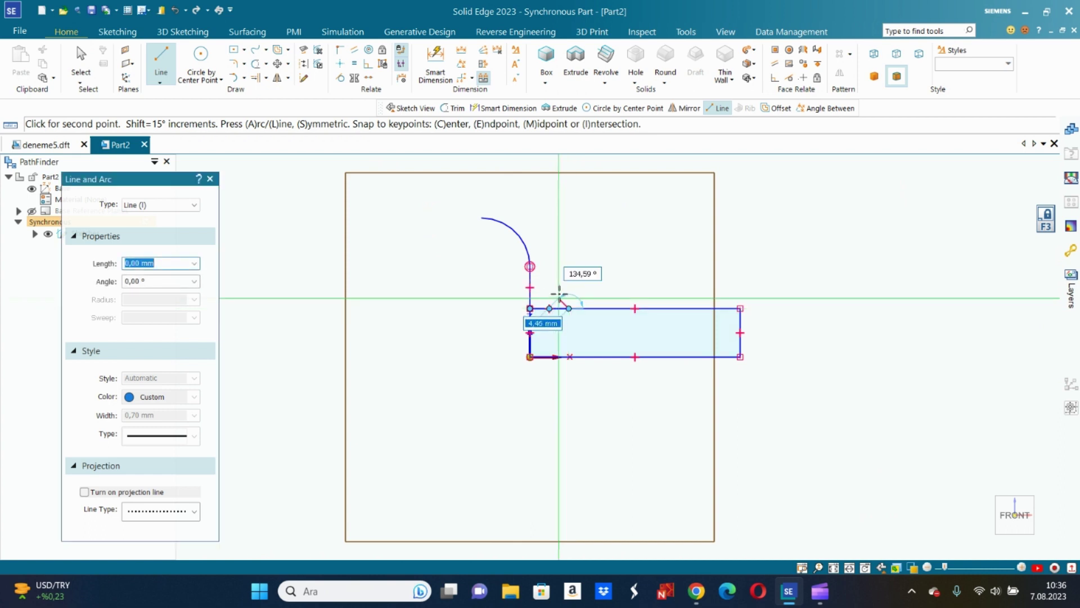
key("Tab")
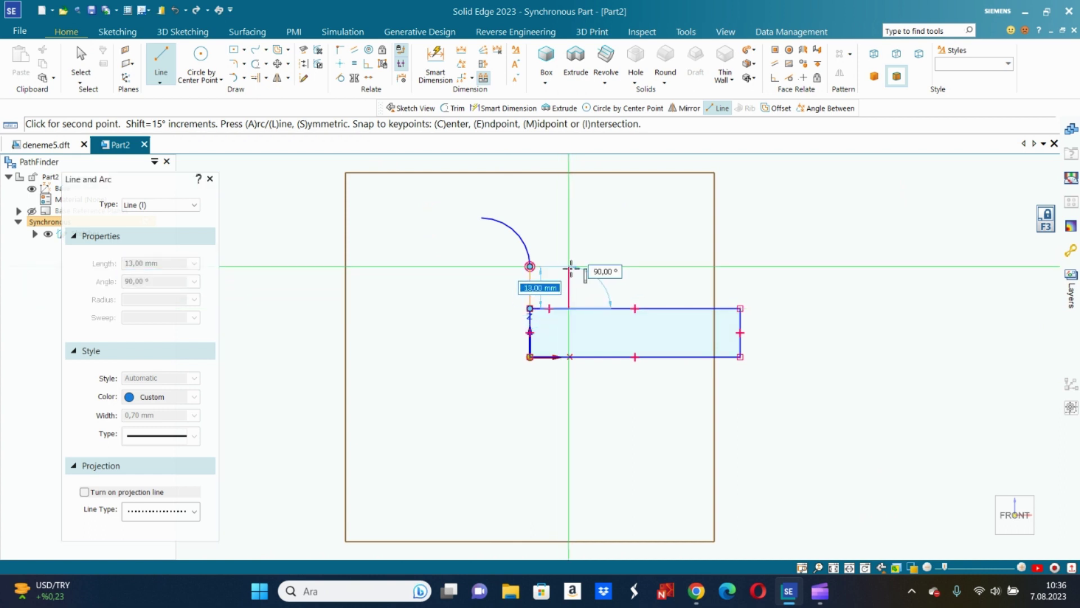
left_click(569, 266)
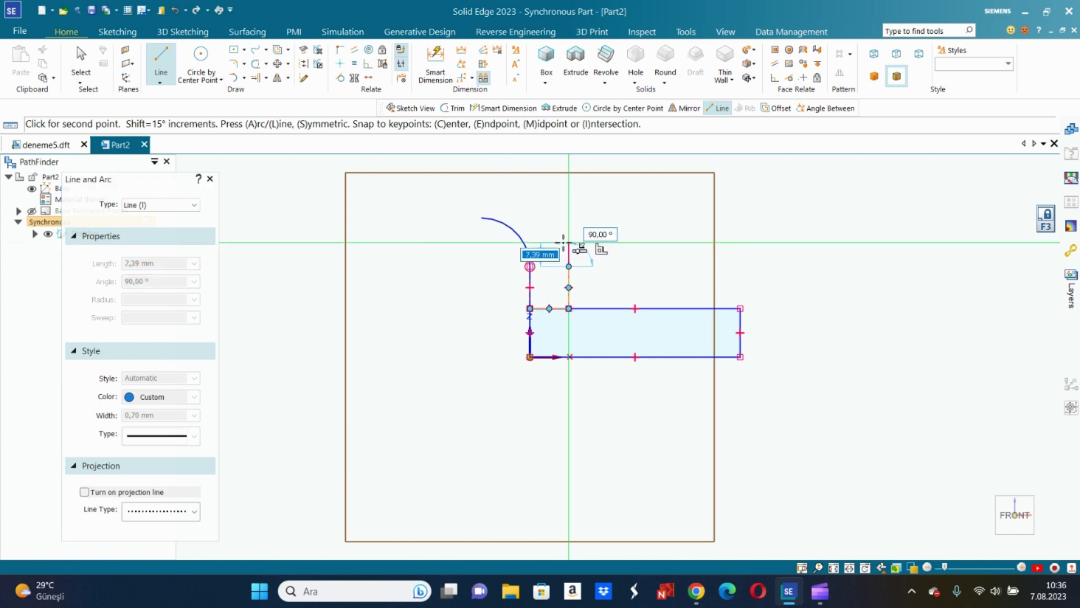
- Add the 27 mm radius, 90° outer arc of the arm
key("a")
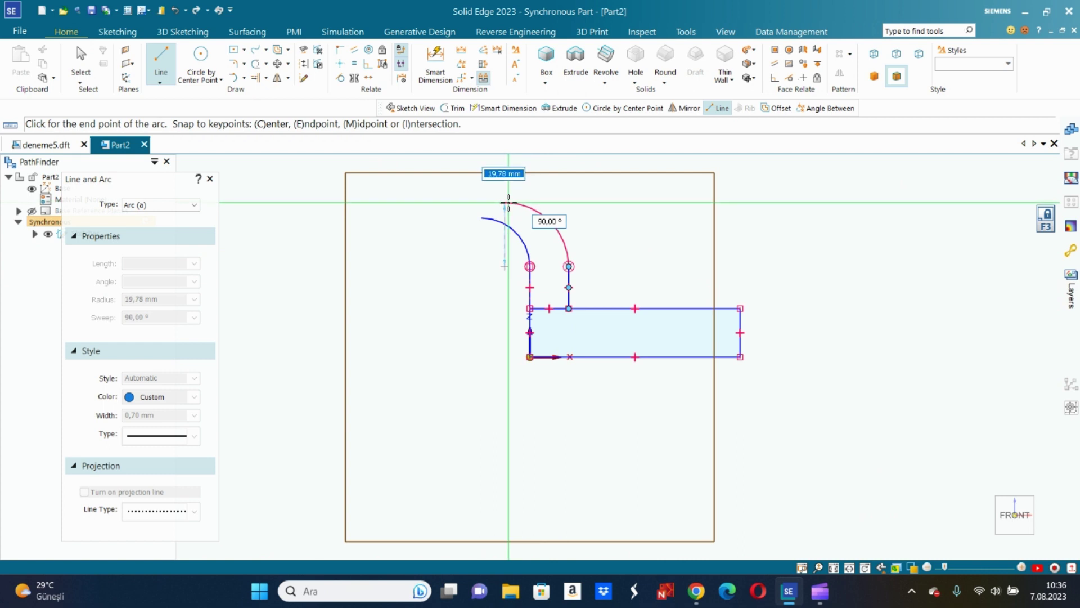
type("27")
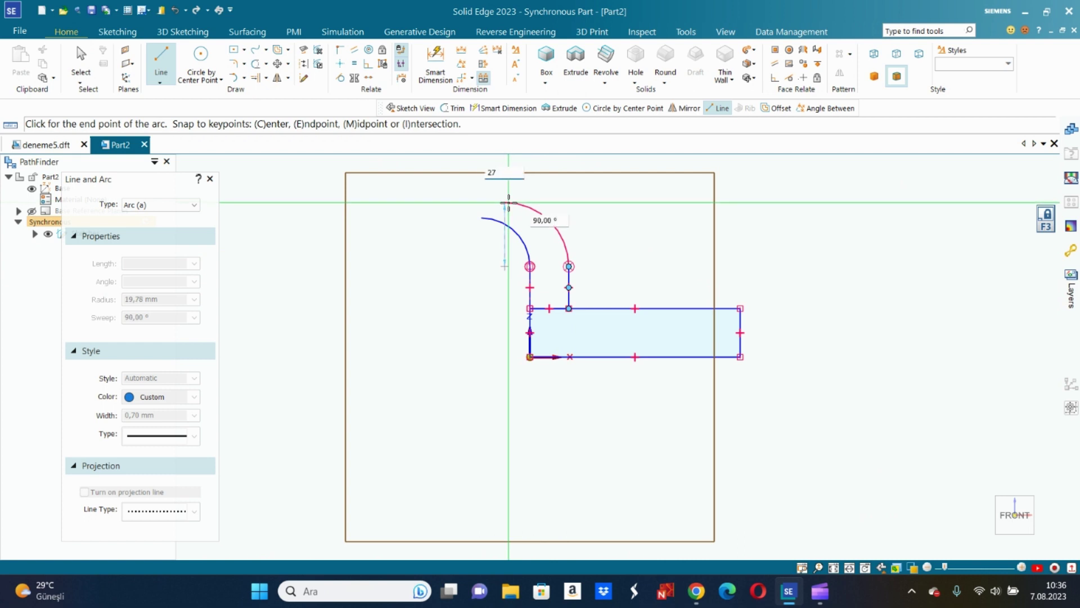
key("Tab")
type("9")
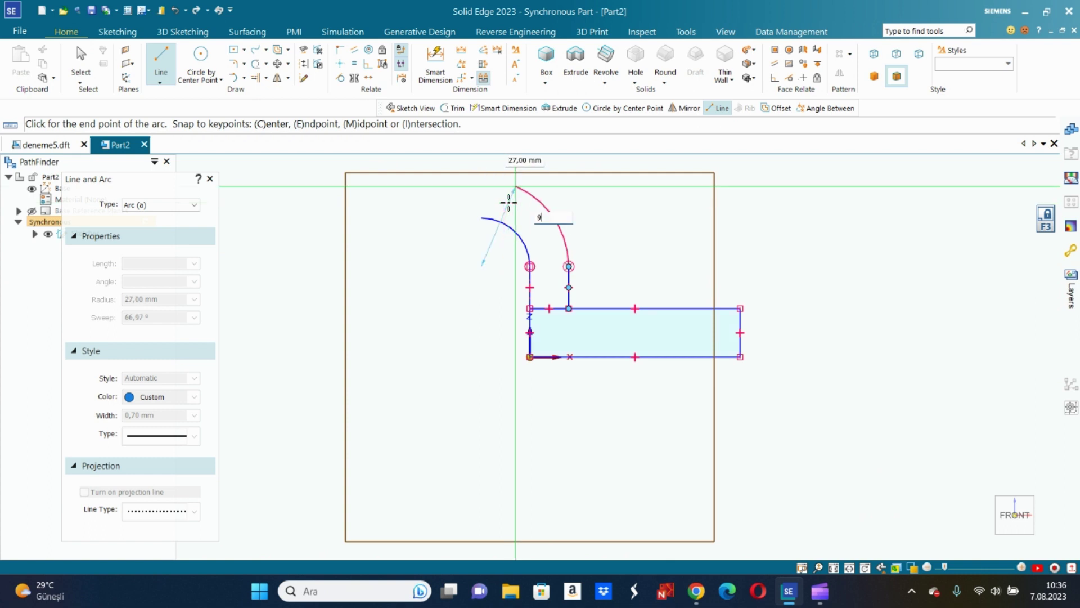
key("Tab")
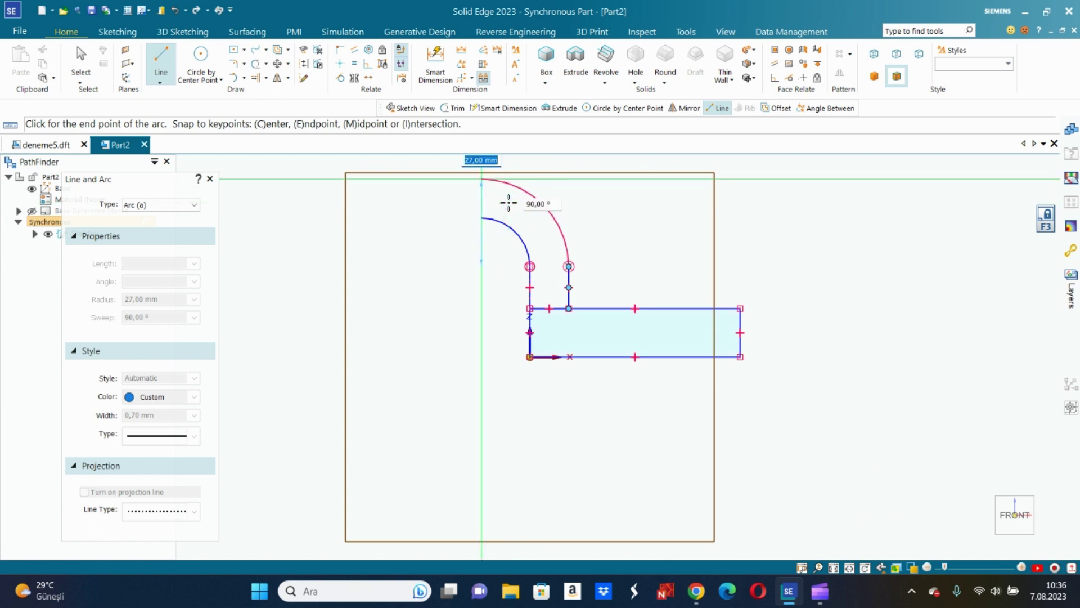
left_click(508, 203)
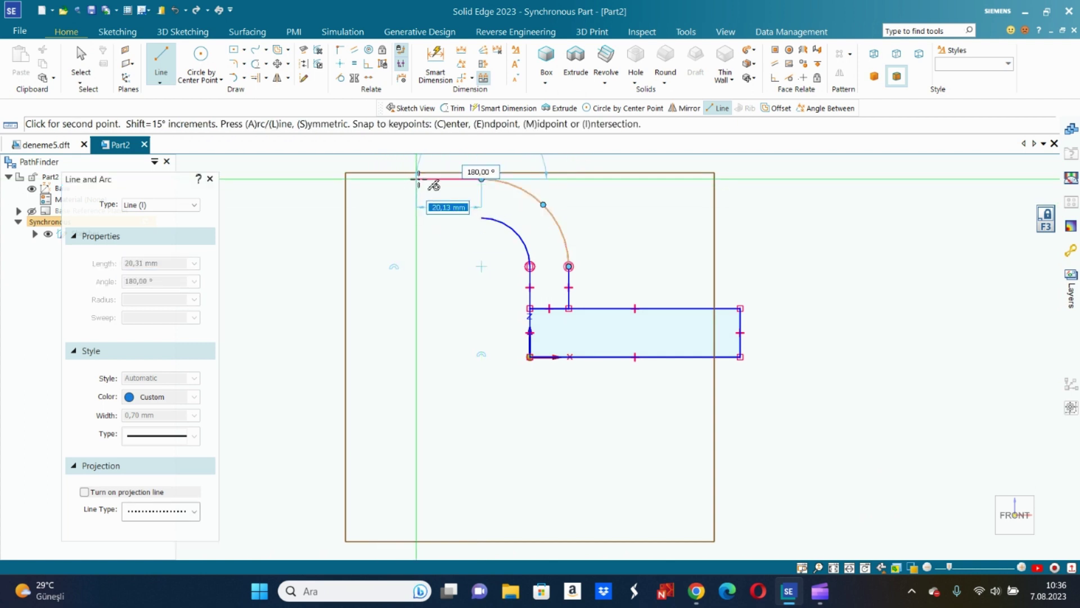
- Close the arm profile with 20 mm, 12 mm and 20 mm lines
type("17")
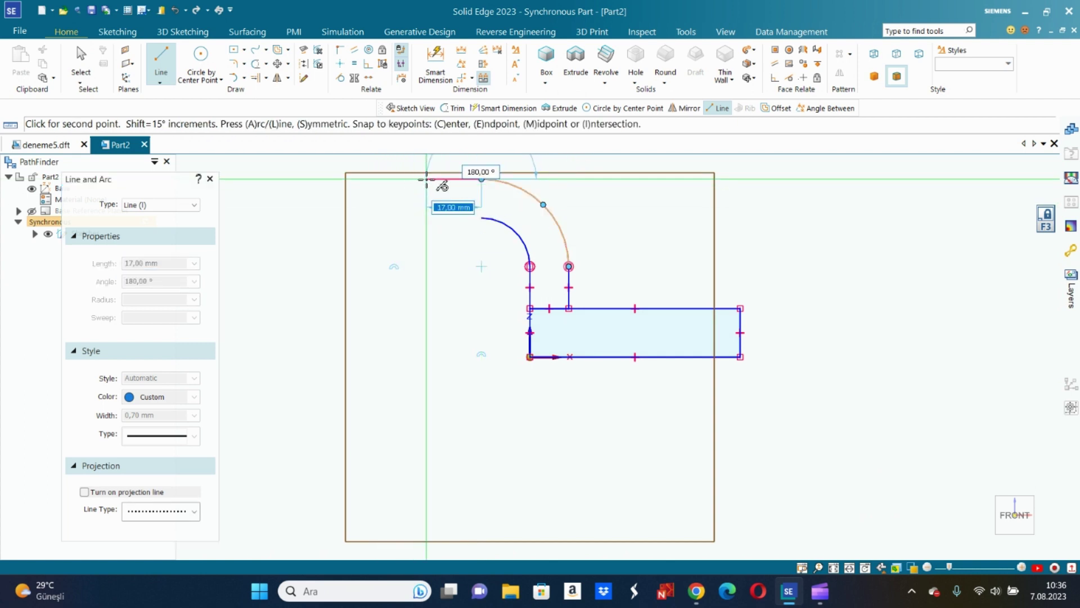
type("20")
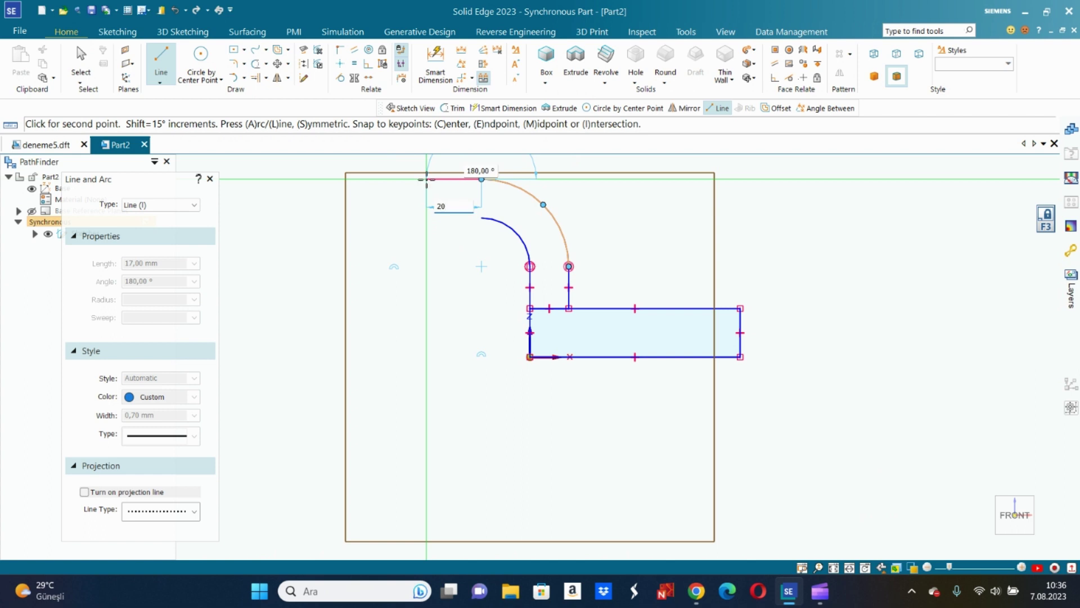
key("Return")
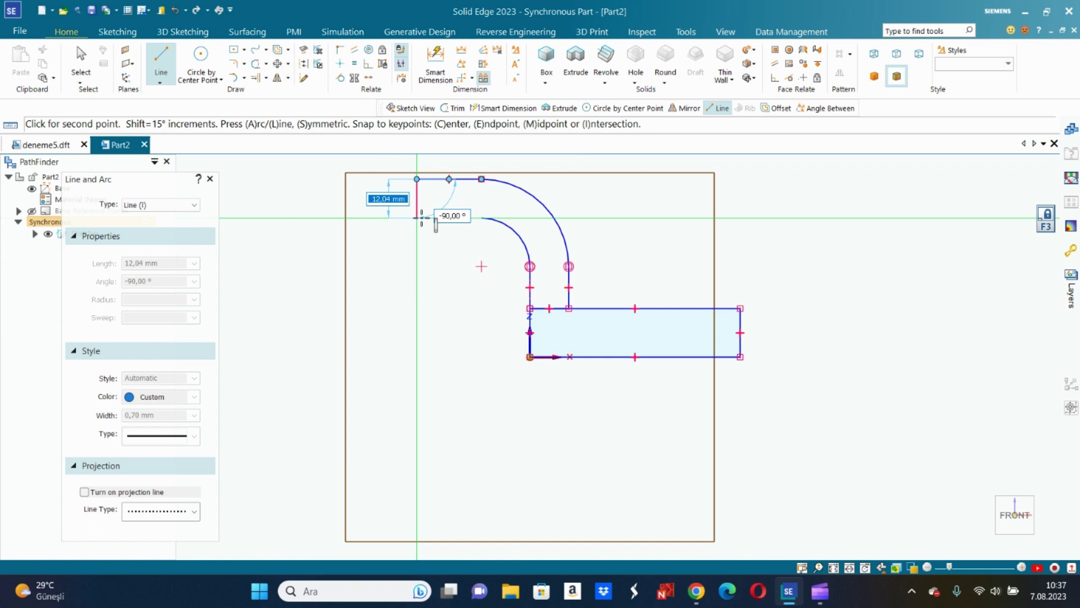
type("12")
key("Tab")
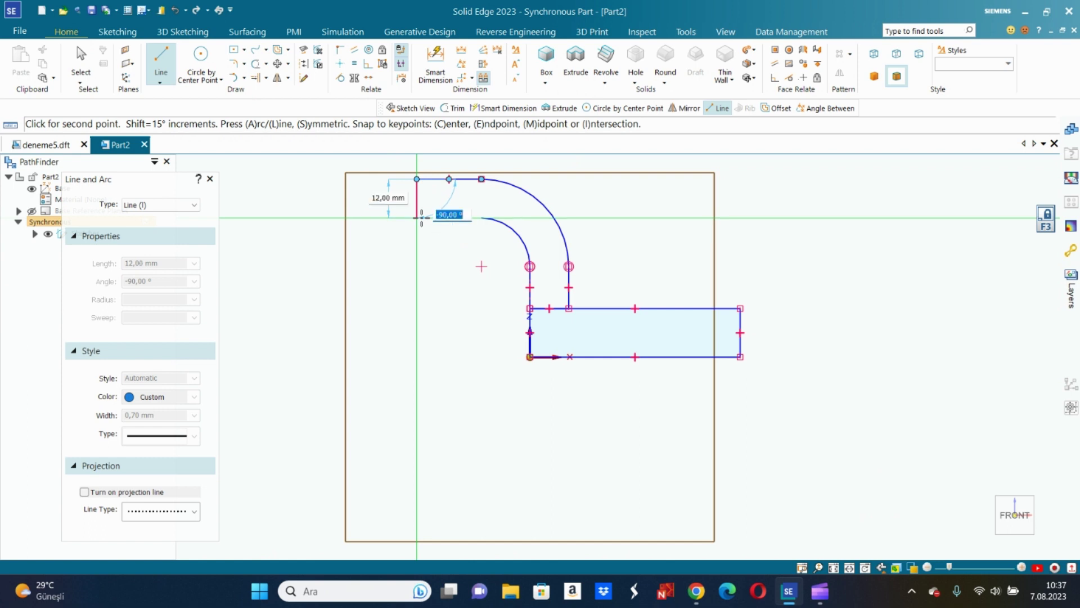
key("Return")
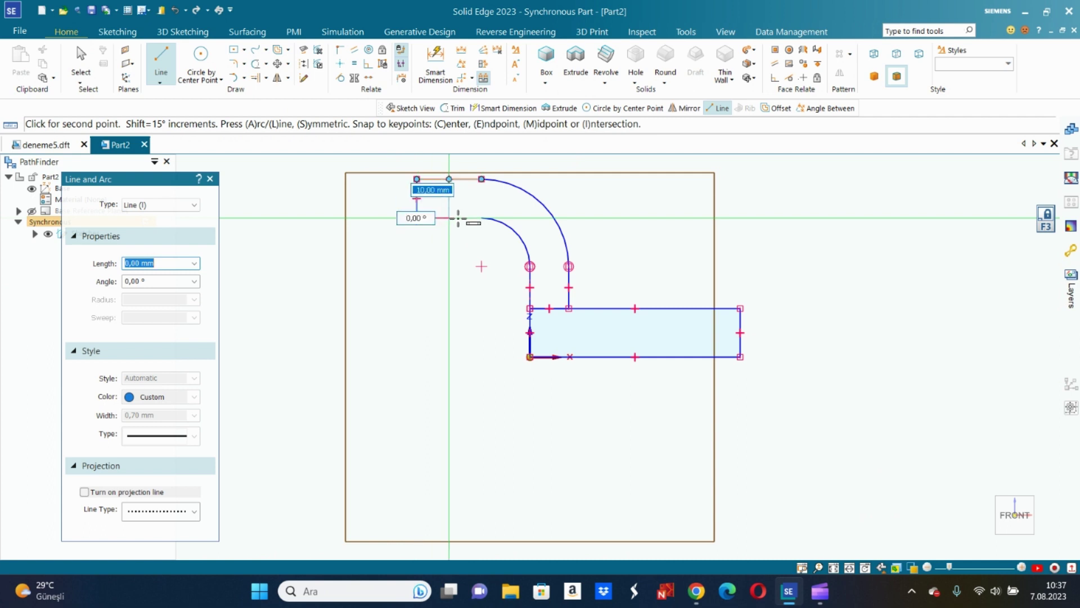
left_click(482, 217)
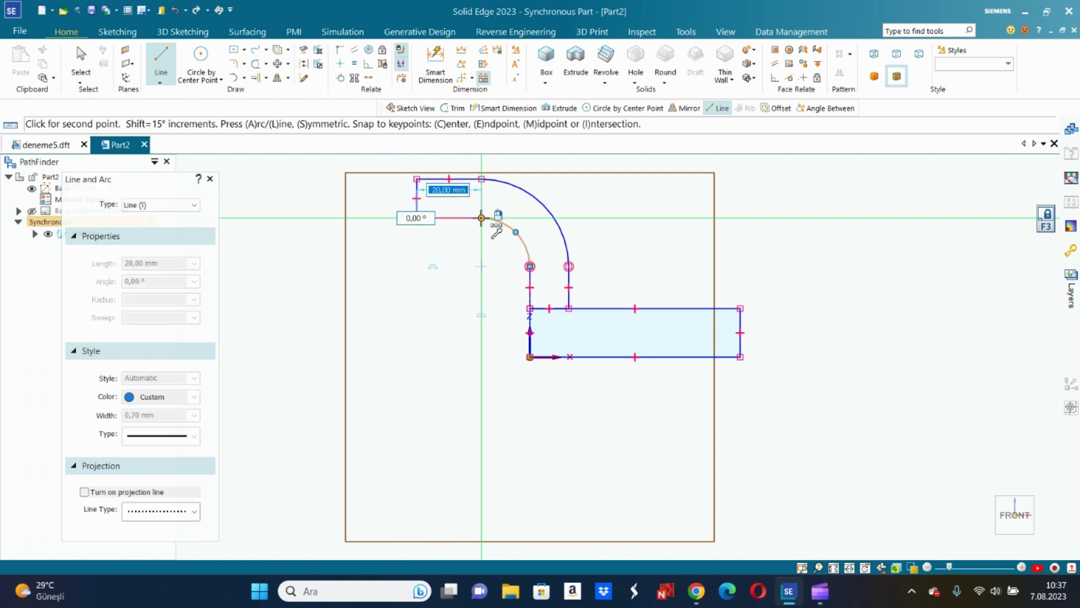
left_click(481, 218)
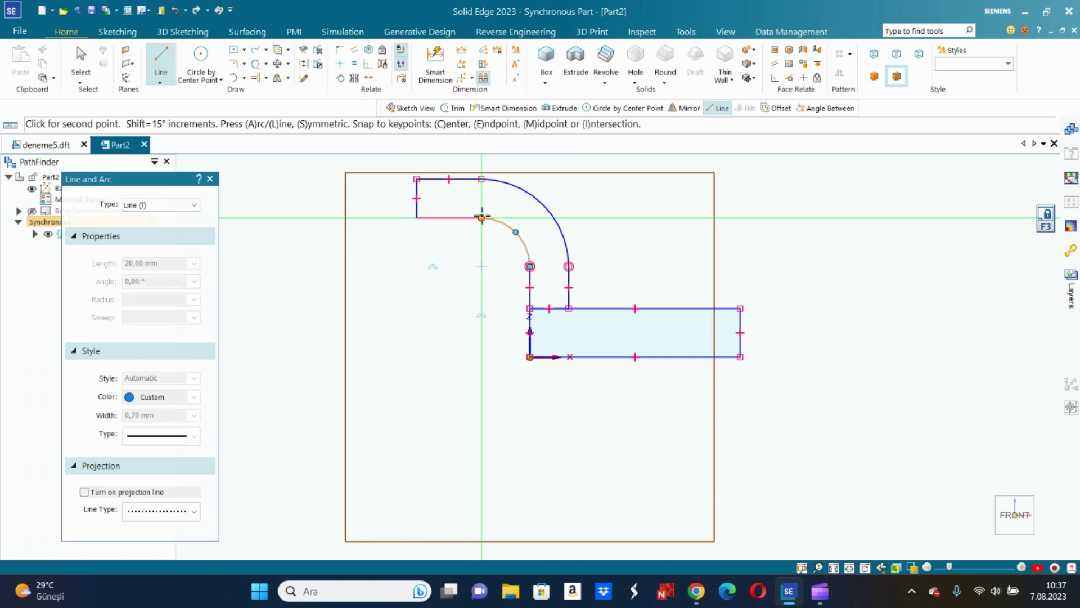
right_click(831, 203)
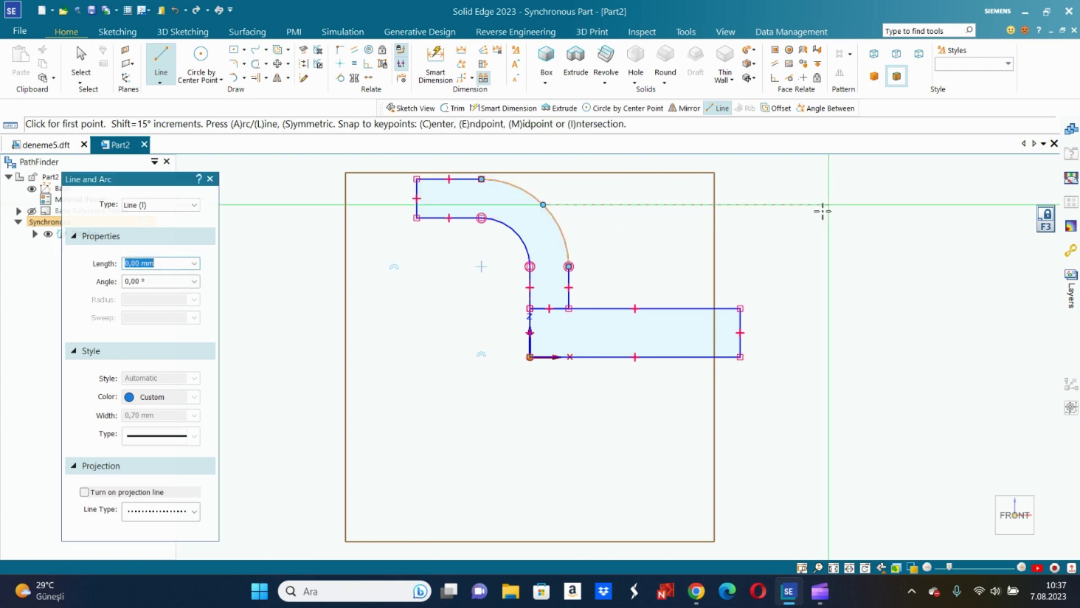
middle_click_drag(822, 212, 782, 241)
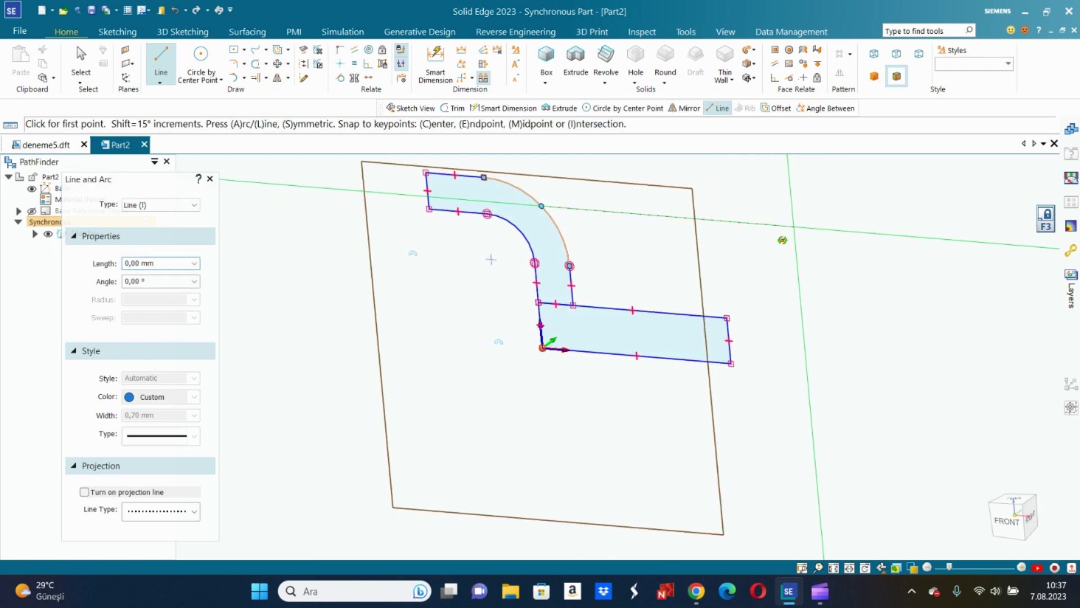
- Extrude the base rectangle symmetrically to 100 mm to form the base plate
left_click(576, 61)
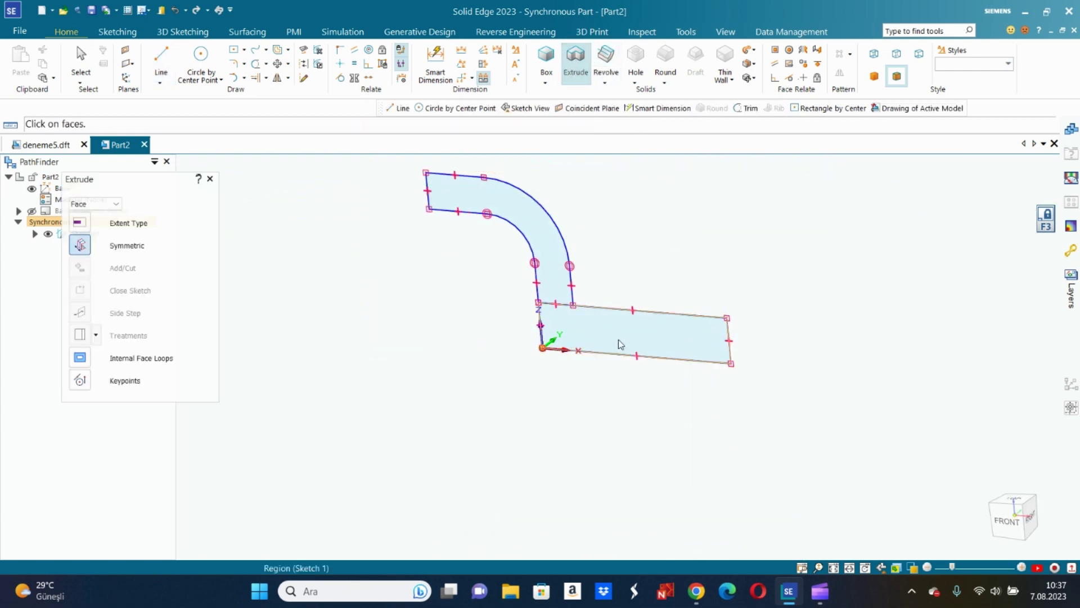
left_click(619, 339)
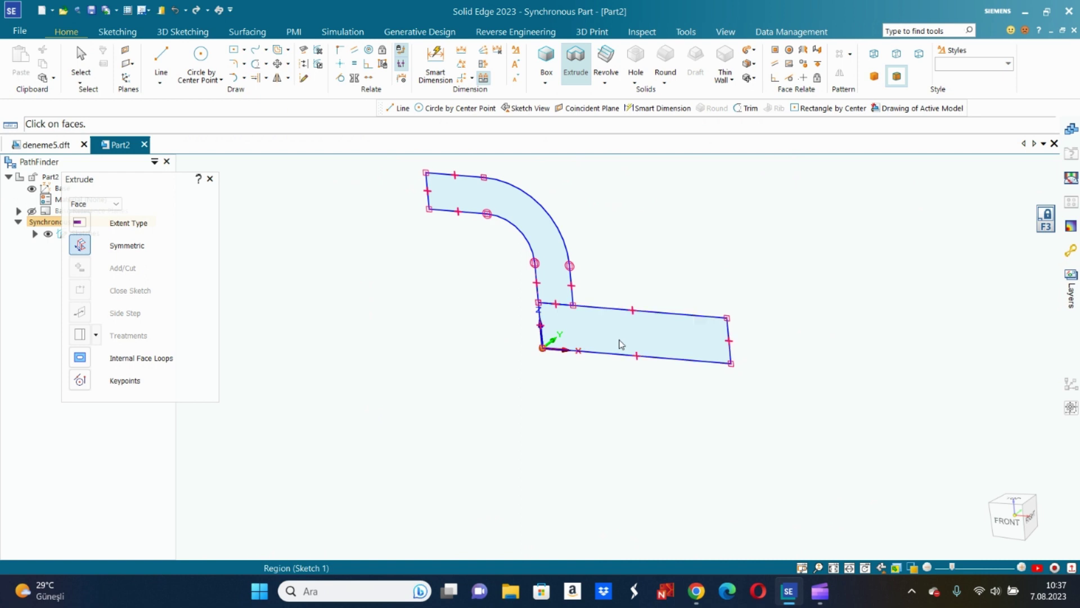
right_click(443, 314)
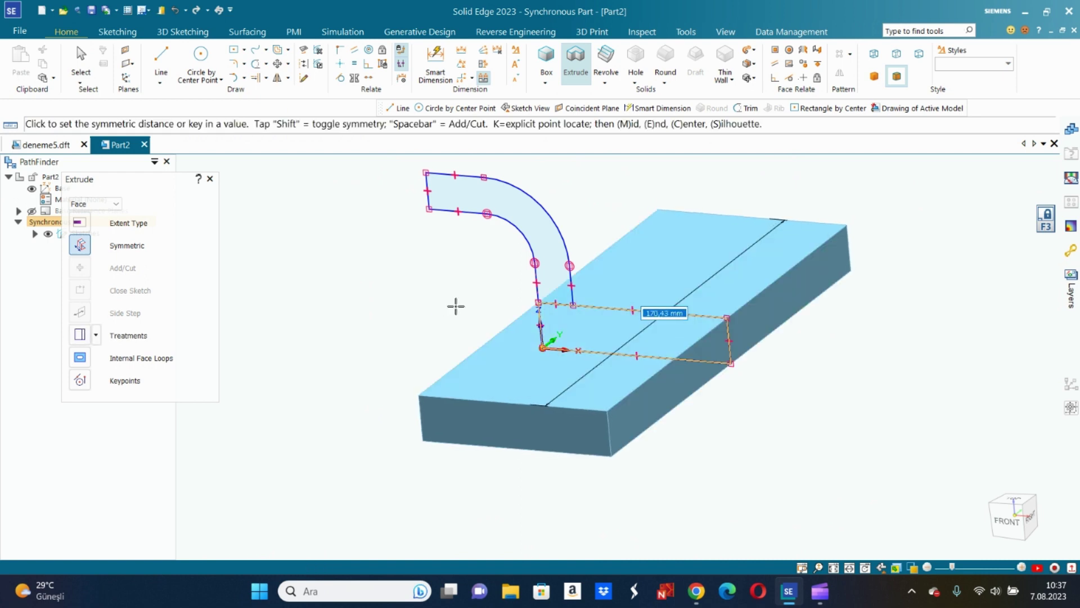
type("100")
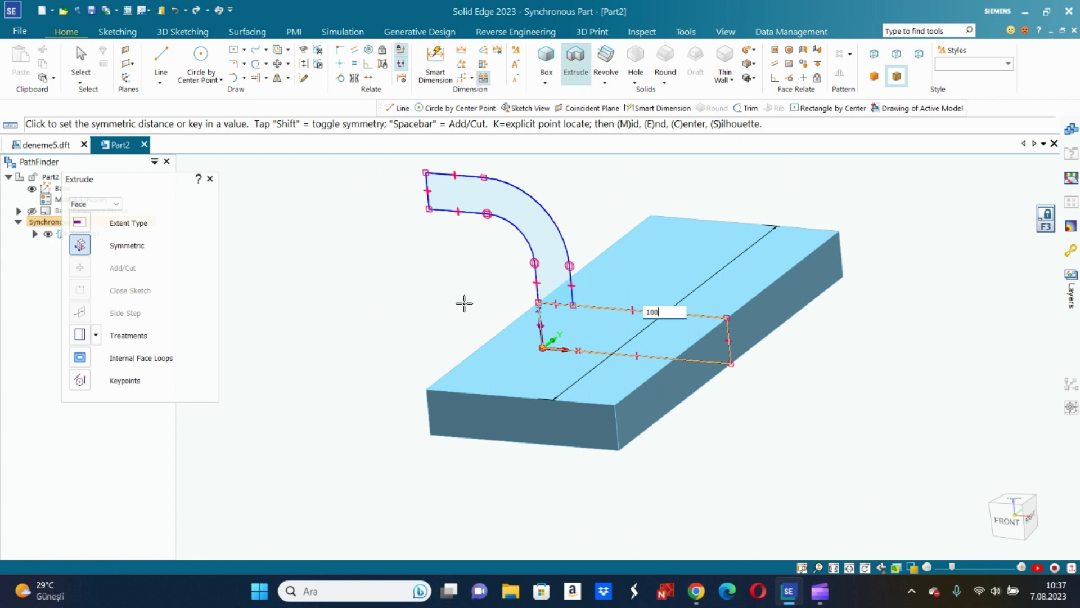
key("Return")
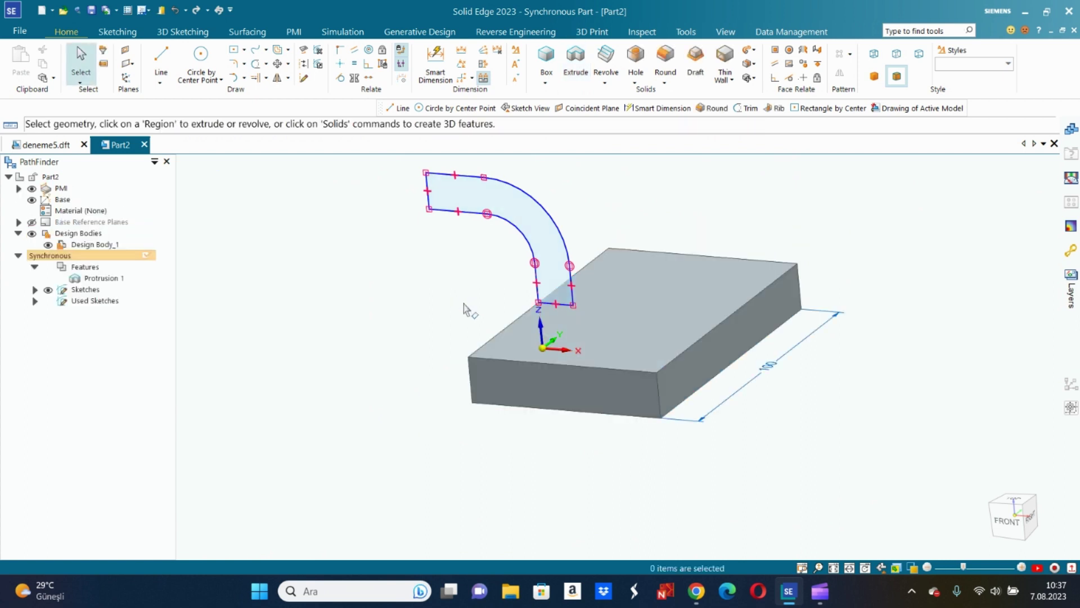
- Extrude the curved arm profile symmetrically to 40 mm
left_click(576, 62)
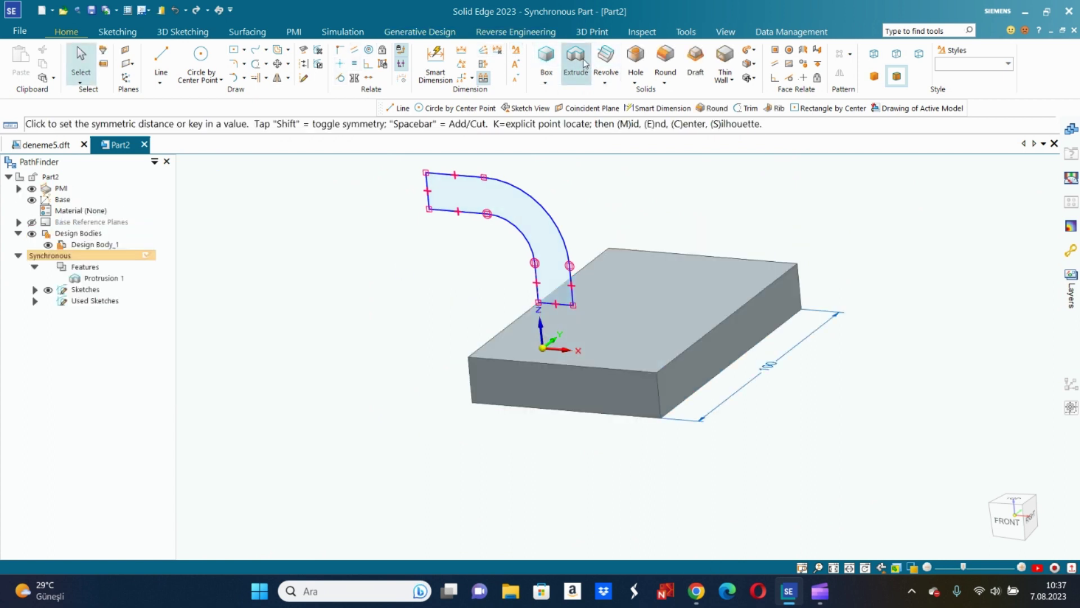
left_click(523, 215)
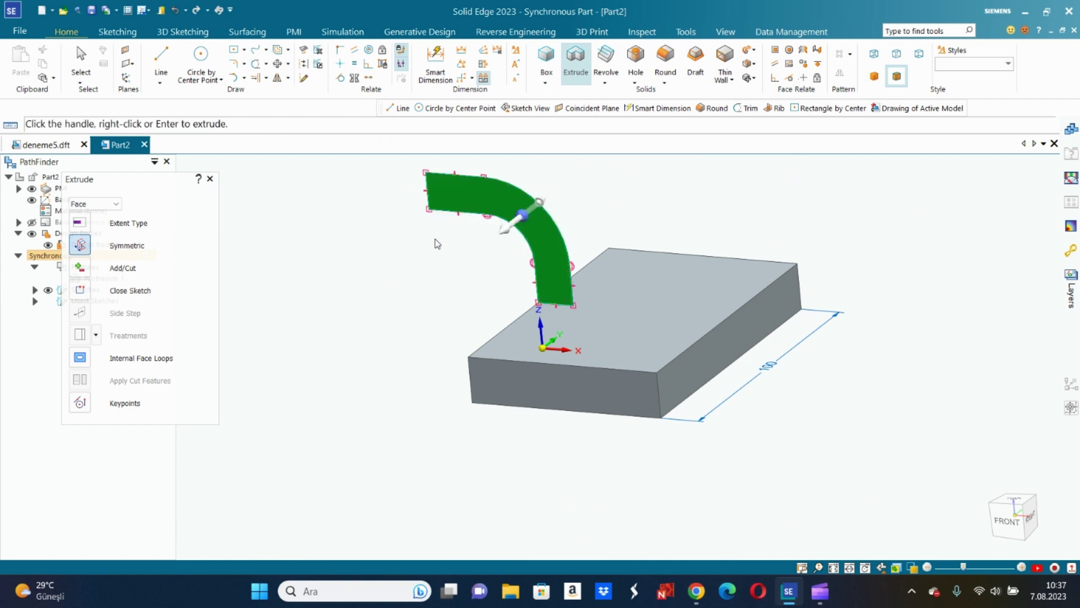
right_click(427, 249)
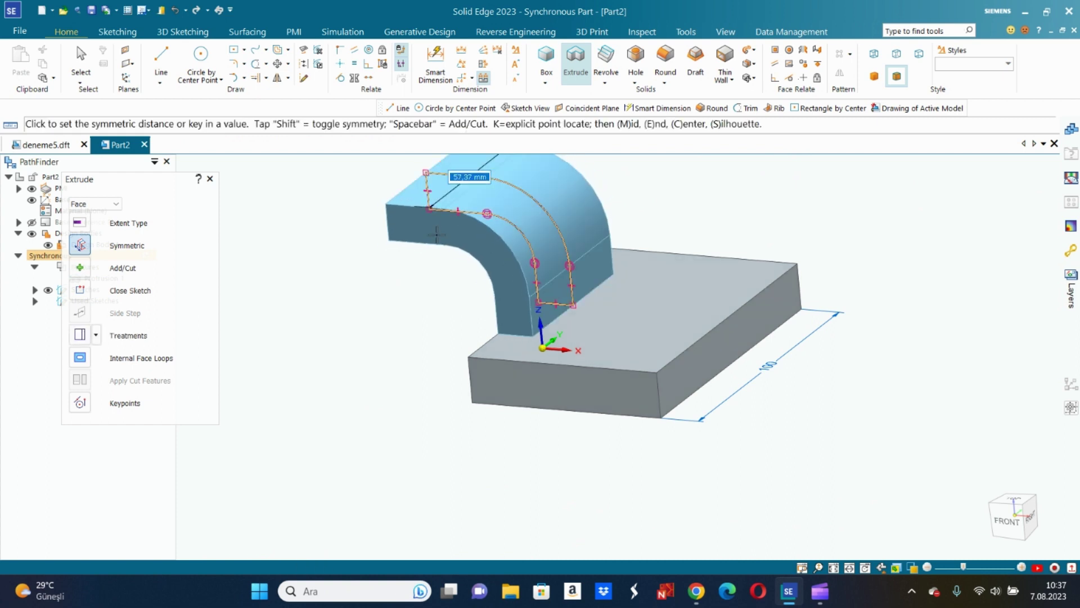
type("40")
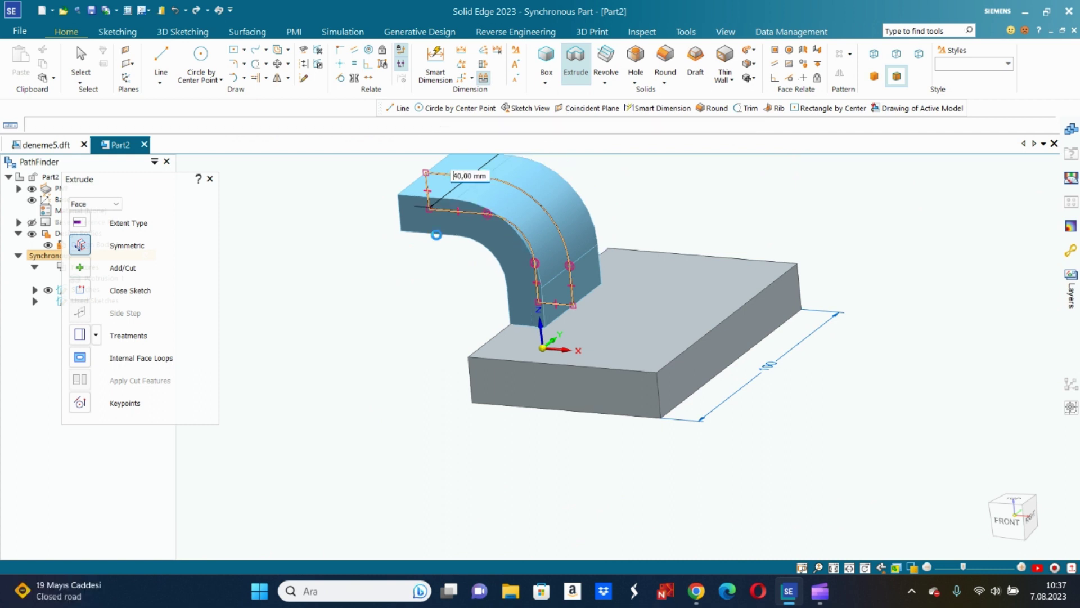
key("Return")
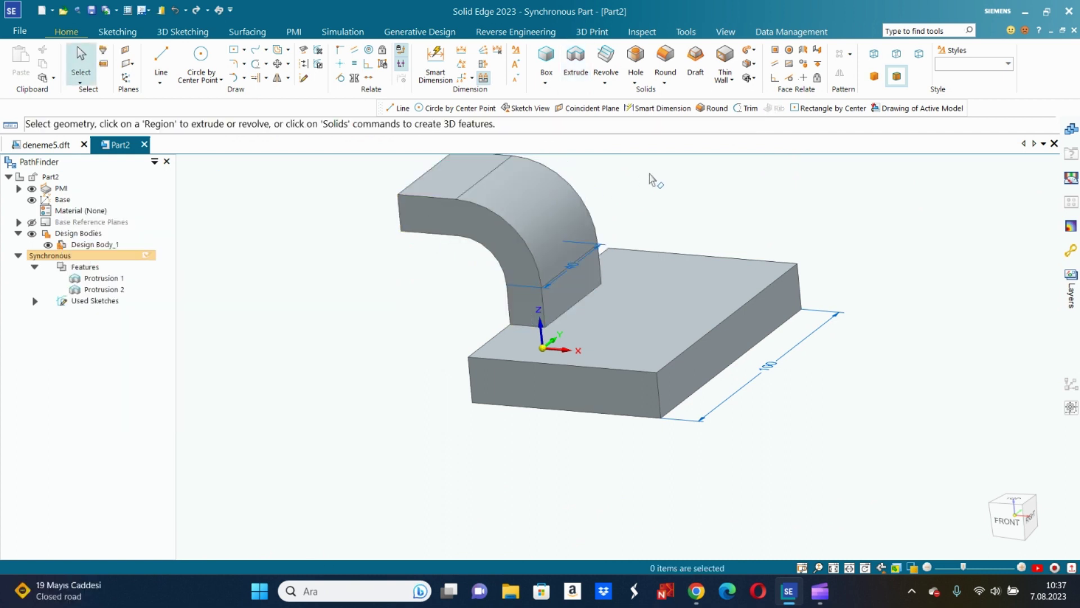
- Round the base plate's four vertical corner edges with a 3 mm radius
left_click(663, 62)
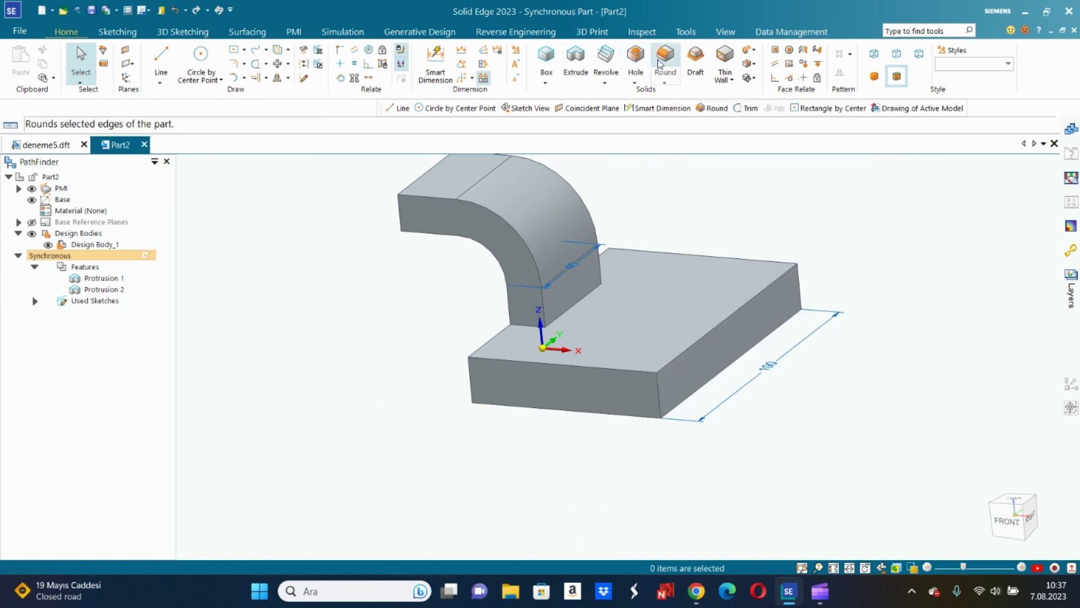
left_click(657, 390)
middle_click_drag(441, 356, 569, 405)
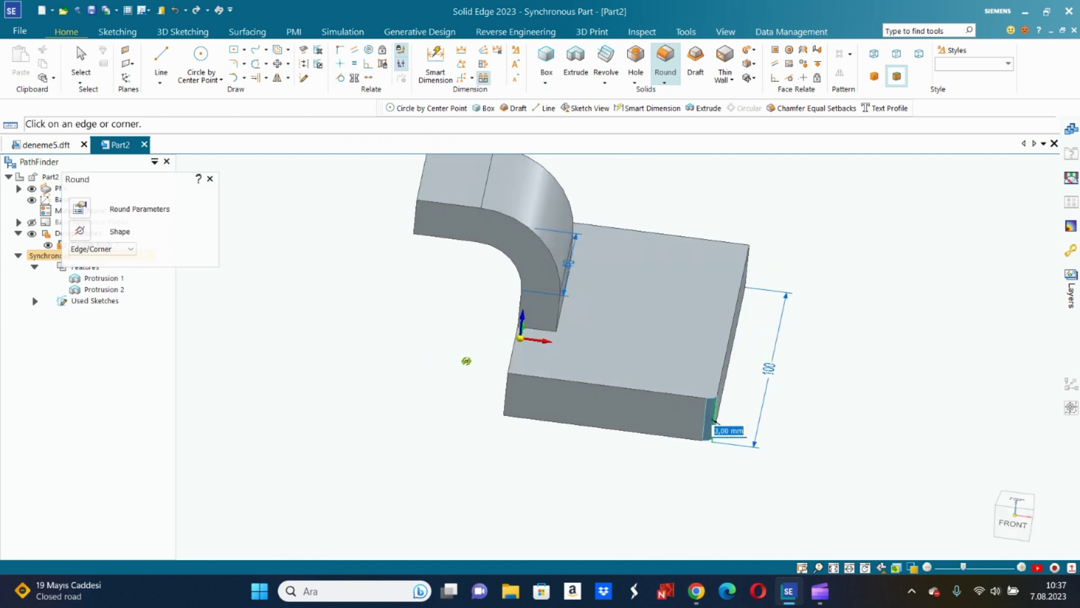
middle_click_drag(750, 272, 512, 351)
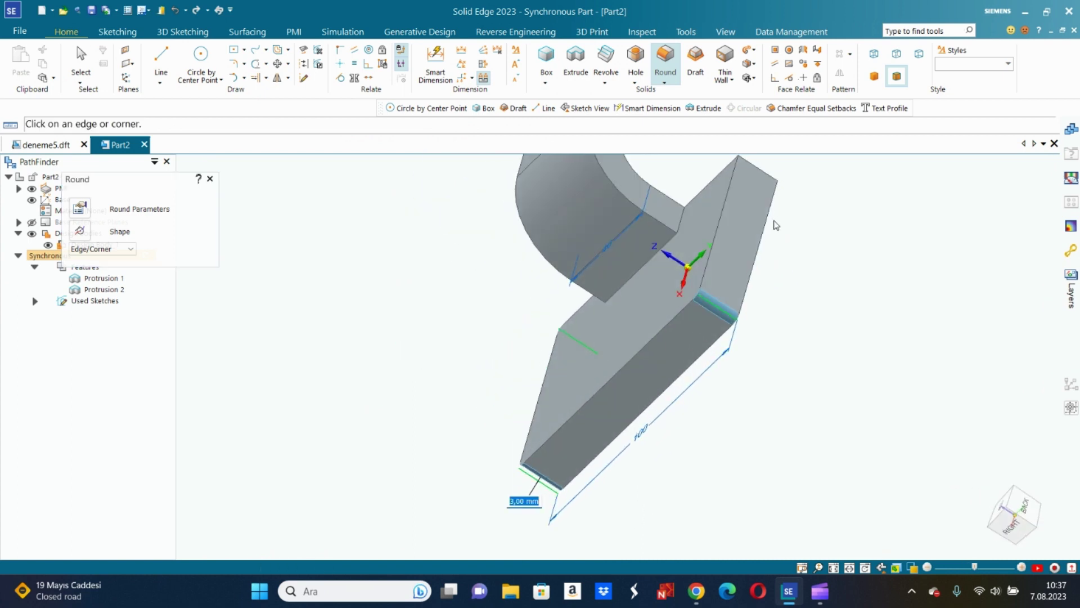
mouse_move(769, 247)
middle_mouse_down()
mouse_move(708, 334)
mouse_move(717, 304)
mouse_move(910, 231)
mouse_move(917, 252)
middle_mouse_up()
right_click(917, 252)
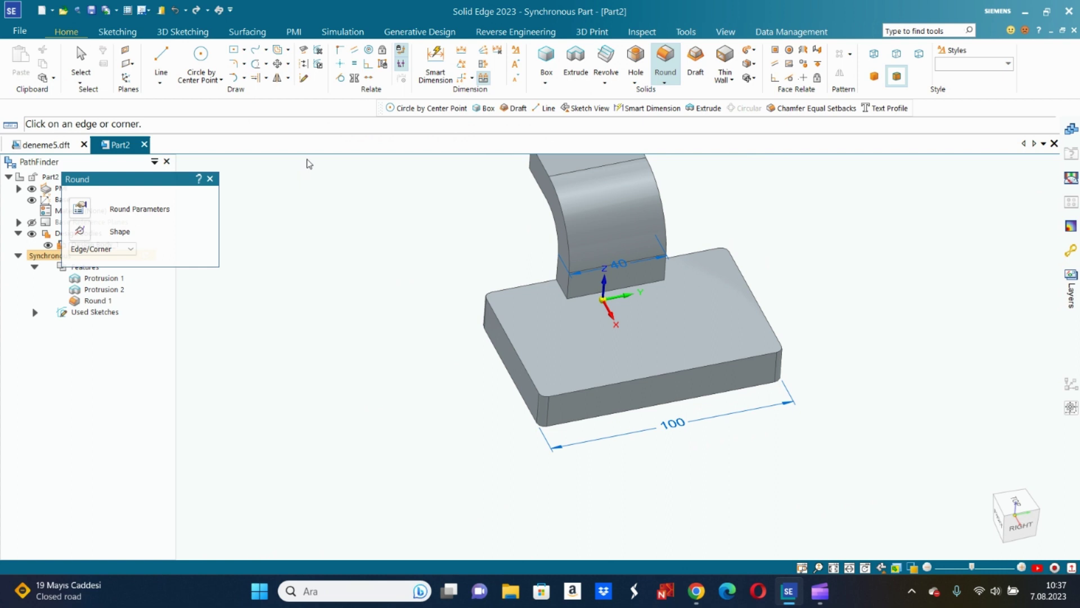
- Sketch a 10 mm diameter circle on the plate's top face near its lower-right corner
left_click(190, 55)
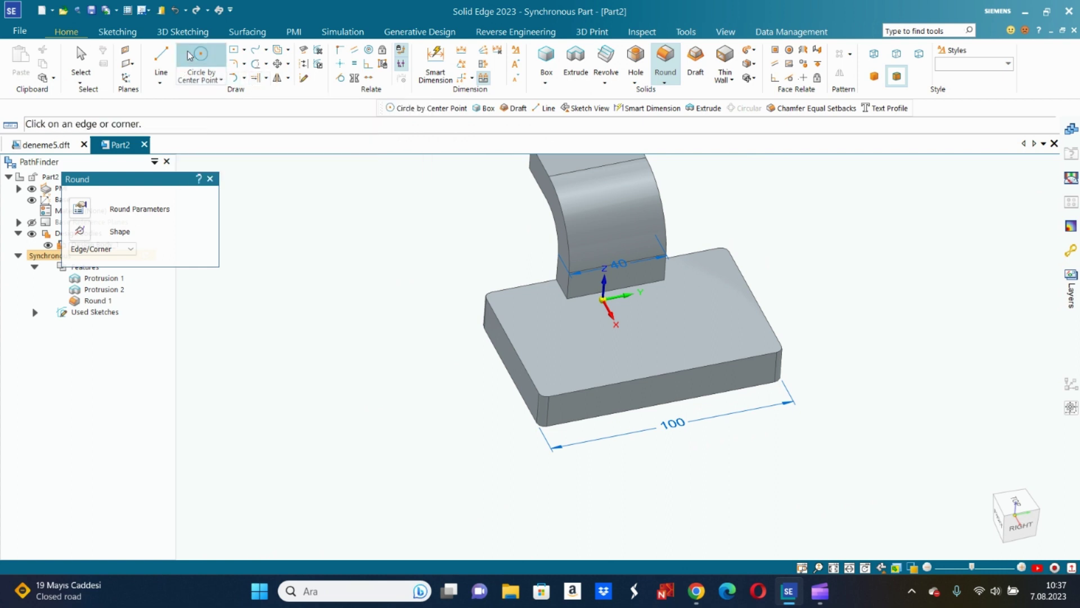
left_click(192, 56)
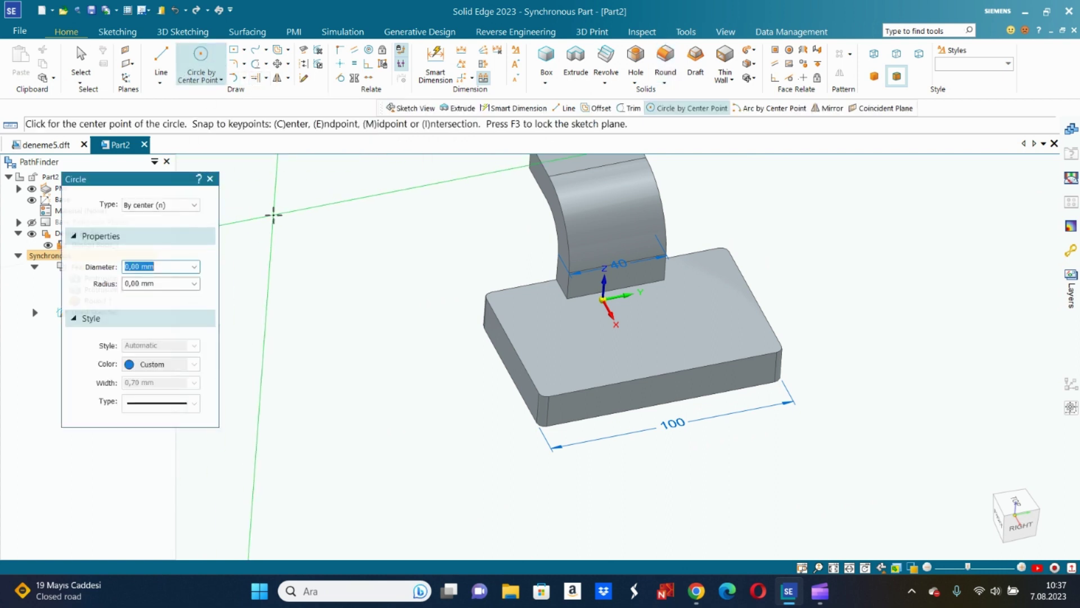
left_click_drag(163, 181, 297, 194)
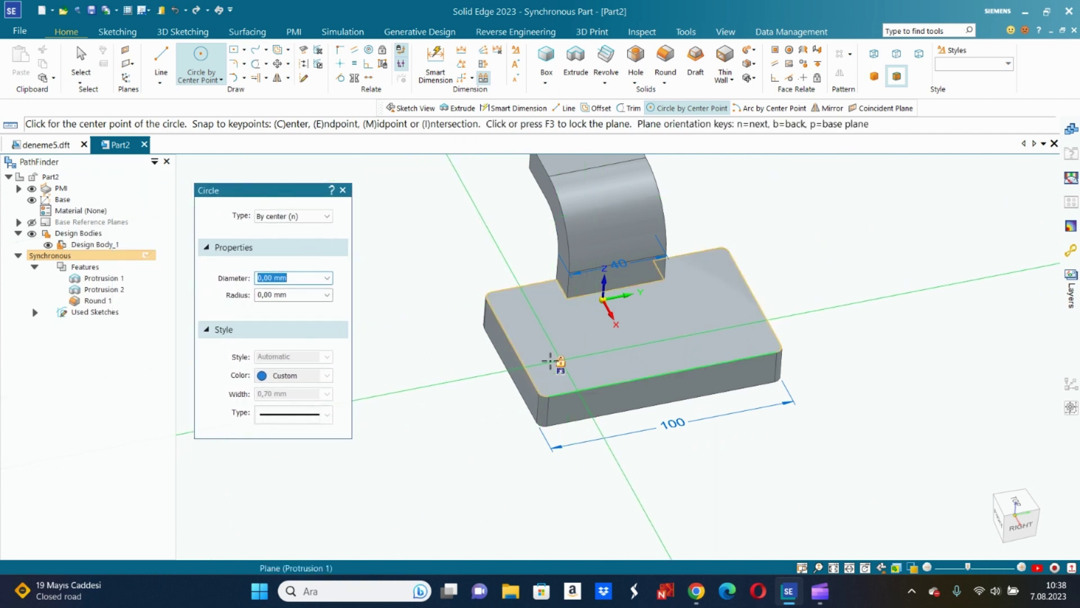
key("F3")
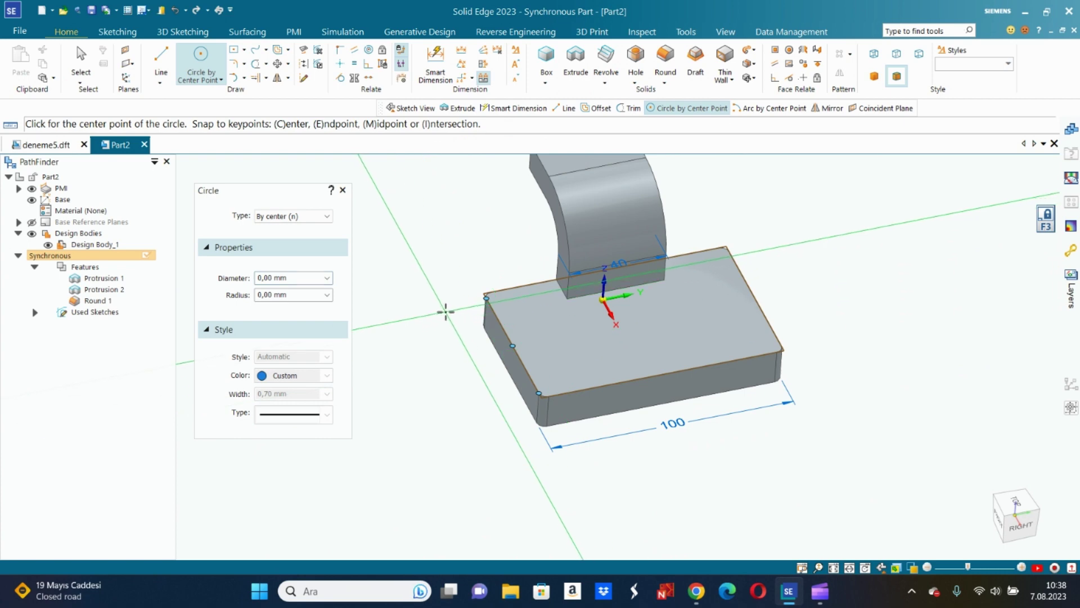
key("ctrl+h")
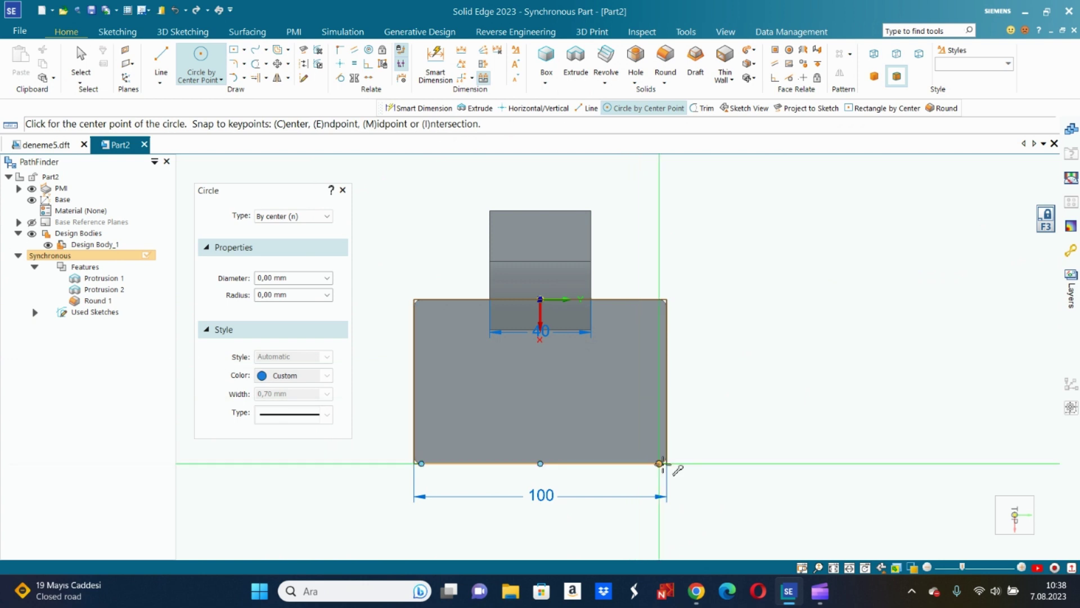
left_click(637, 435)
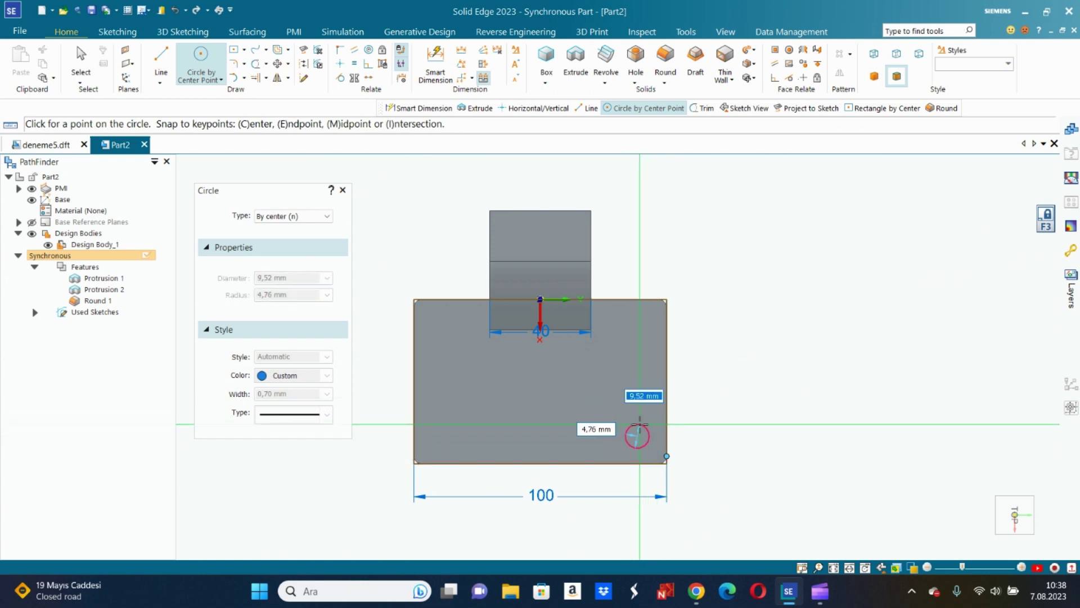
type("10")
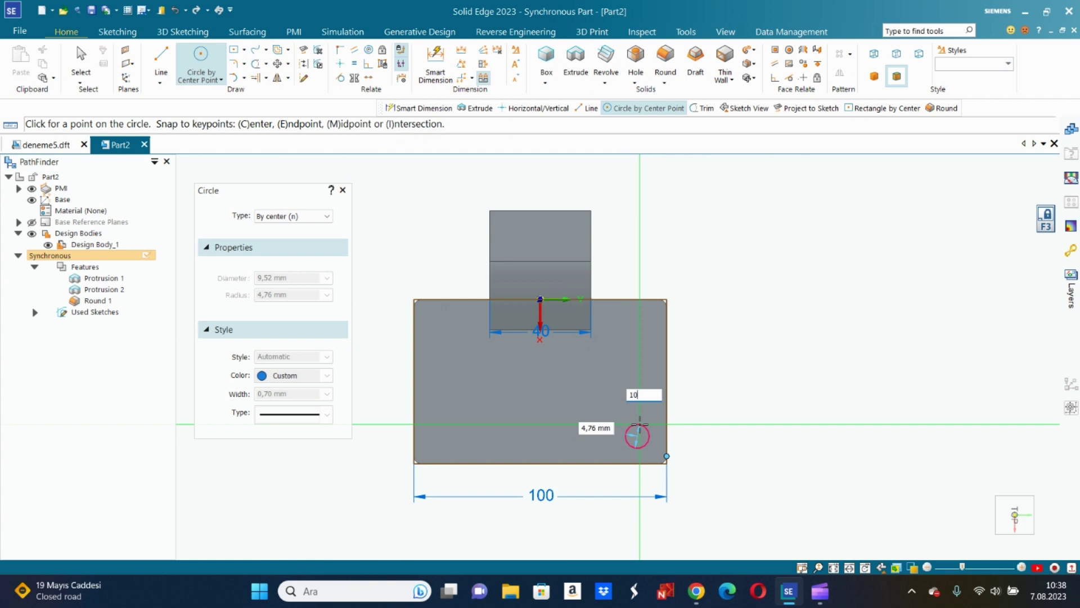
key("Return")
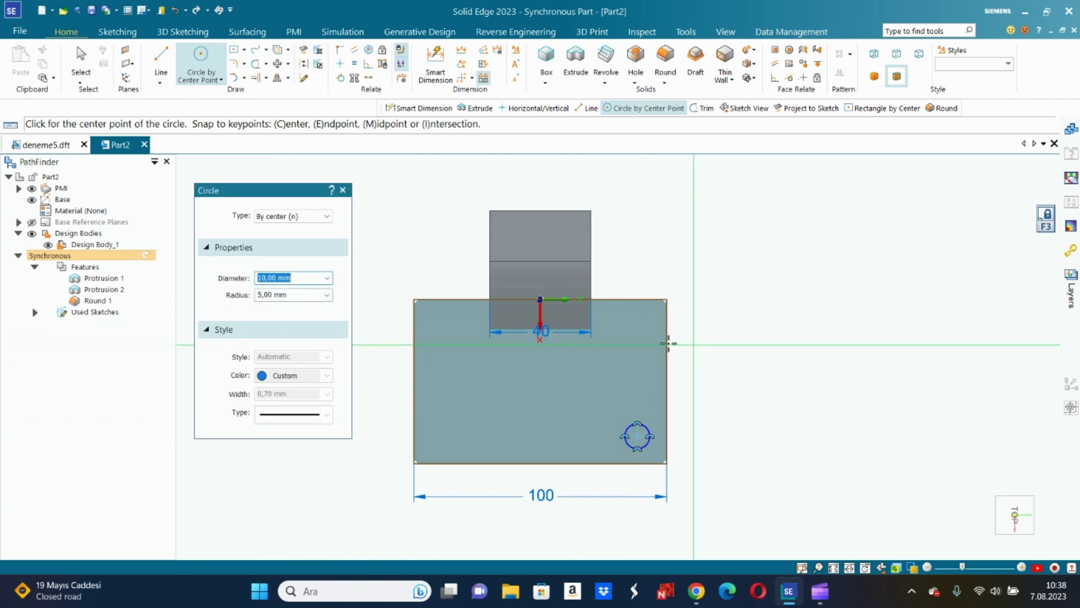
left_click(439, 68)
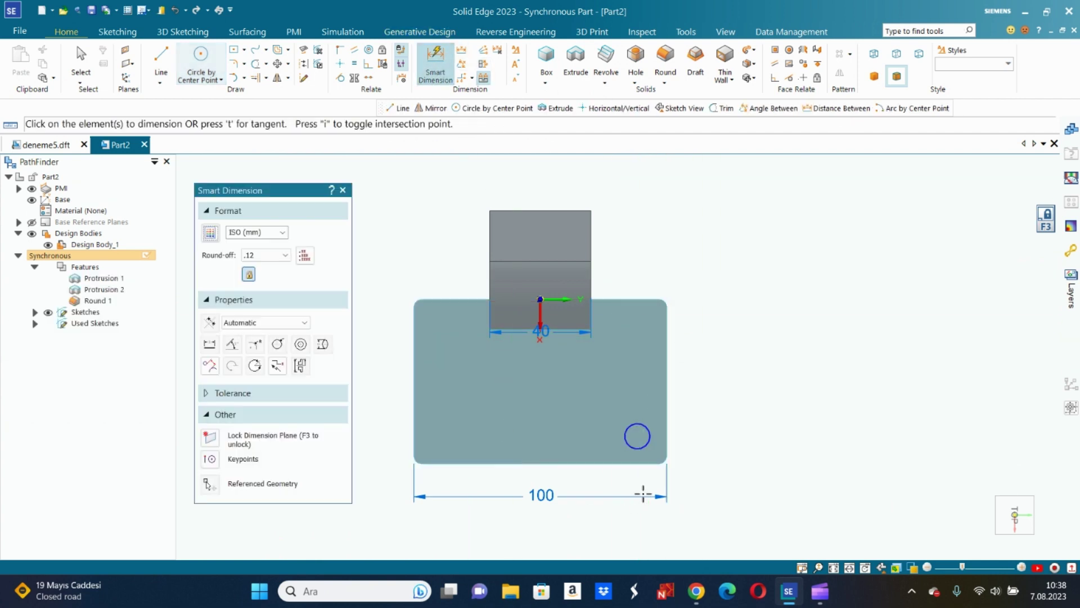
- Dimension the circle 13 mm from the plate's bottom edge and 14 mm from its right edge
left_click(638, 449)
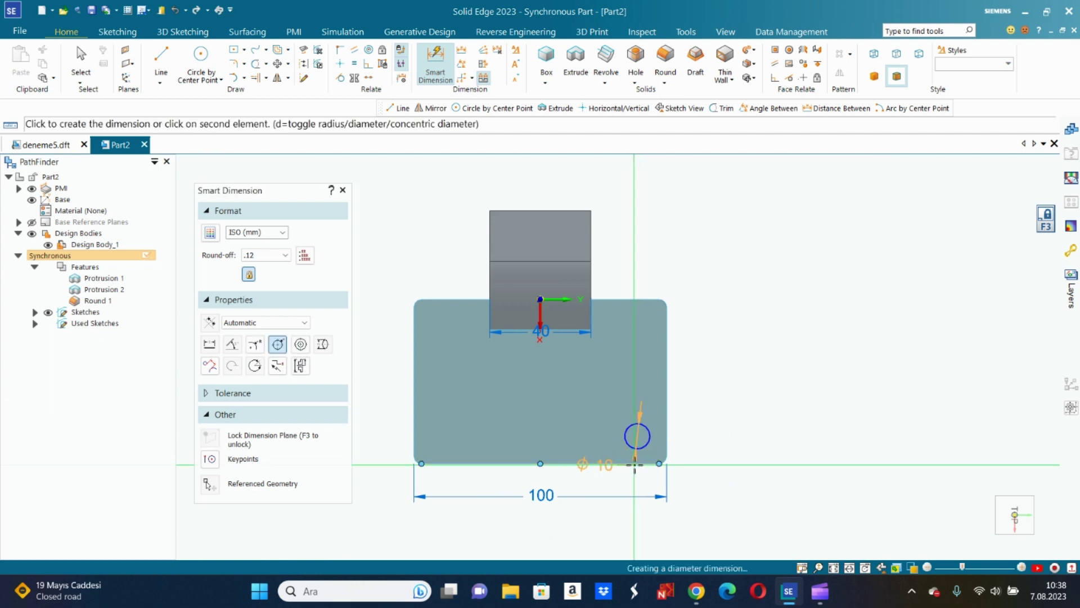
left_click(635, 464)
left_click(743, 450)
type("13")
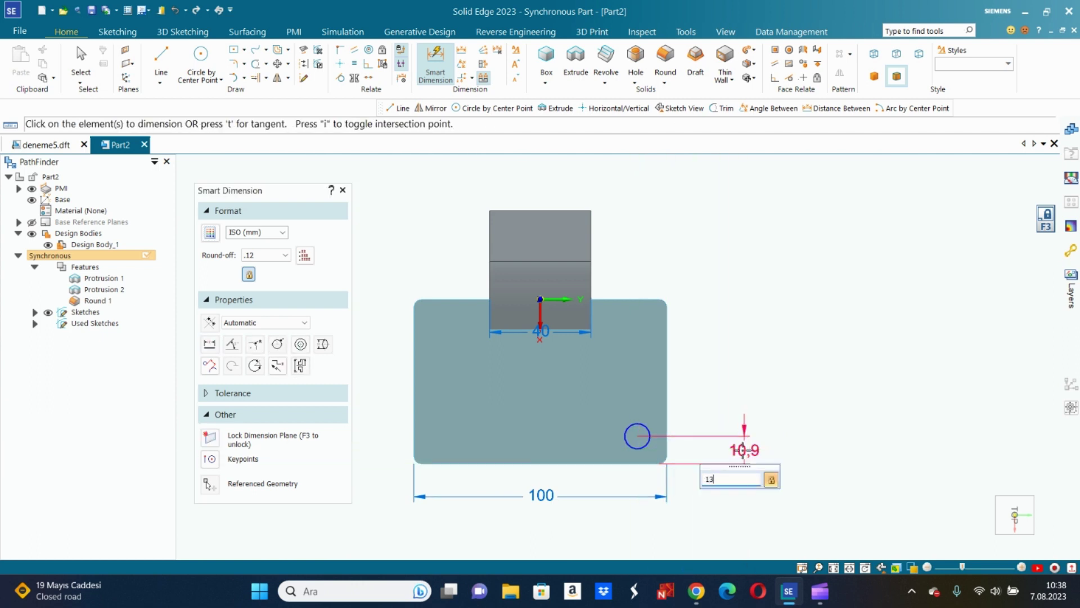
key("Return")
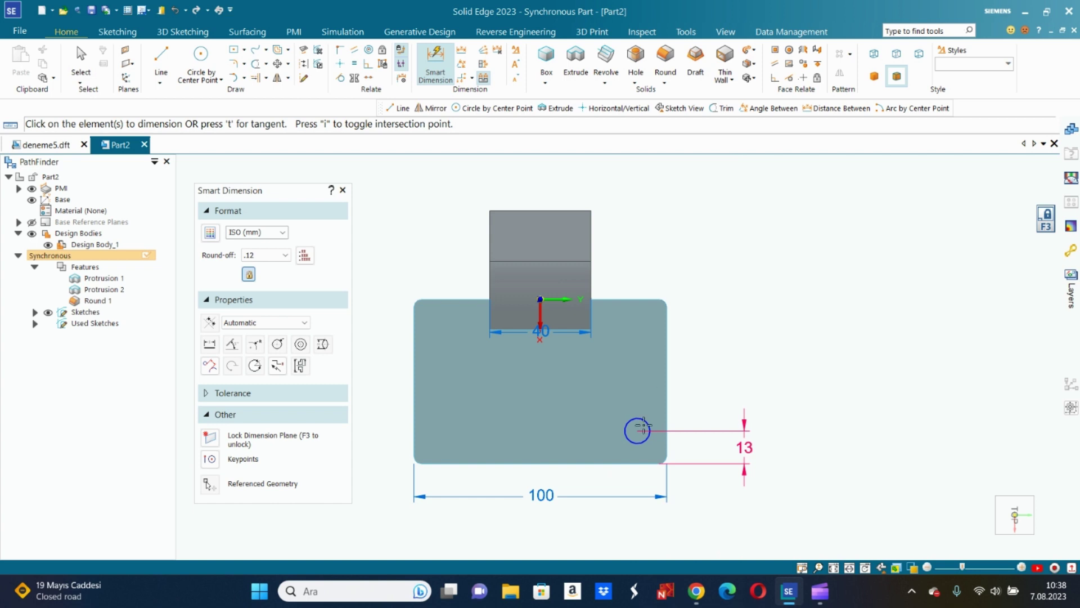
left_click(643, 428)
left_click(666, 425)
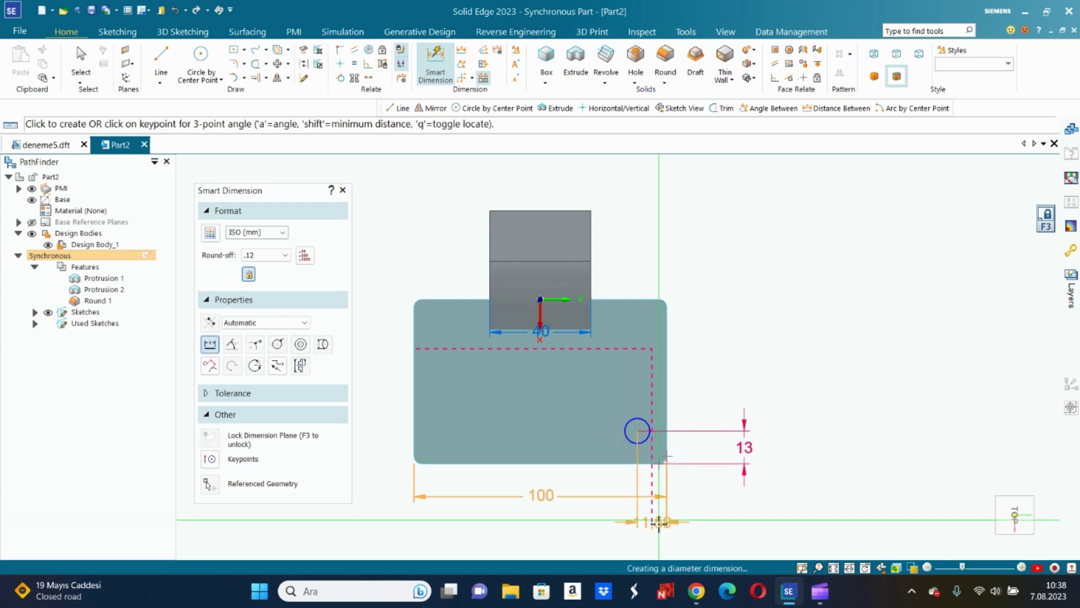
left_click(660, 536)
type("14")
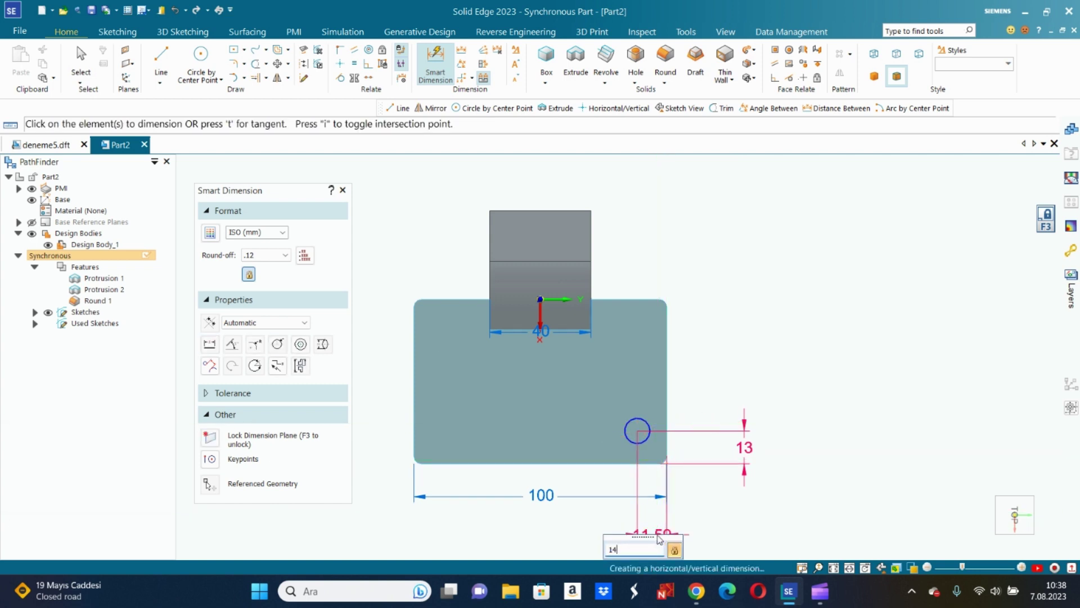
key("Return")
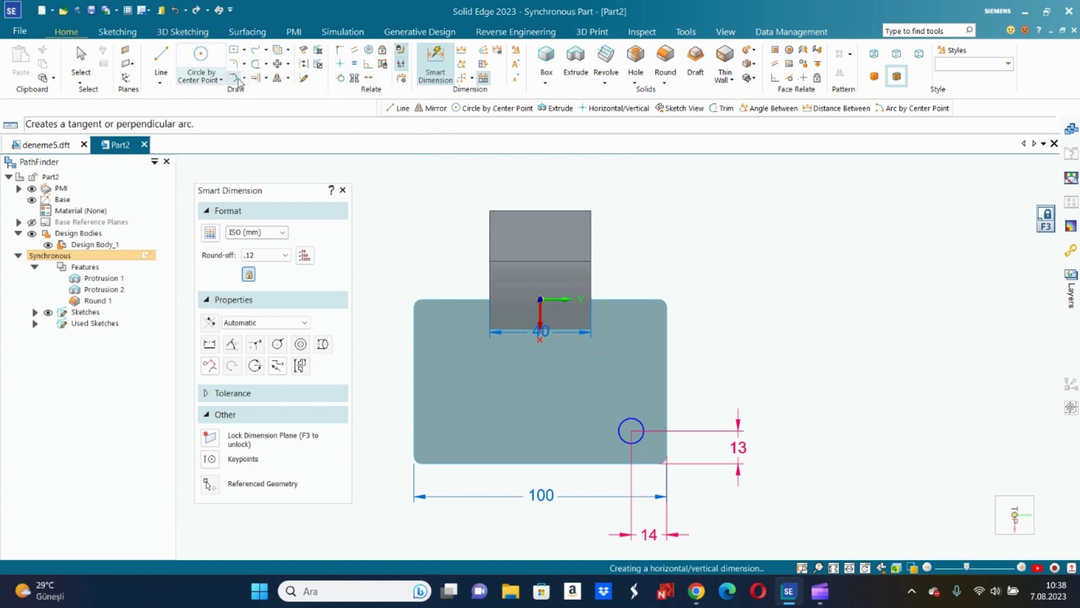
- Draw a 100 mm horizontal line between edge midpoints and a vertical line up from the bottom midpoint
left_click(161, 62)
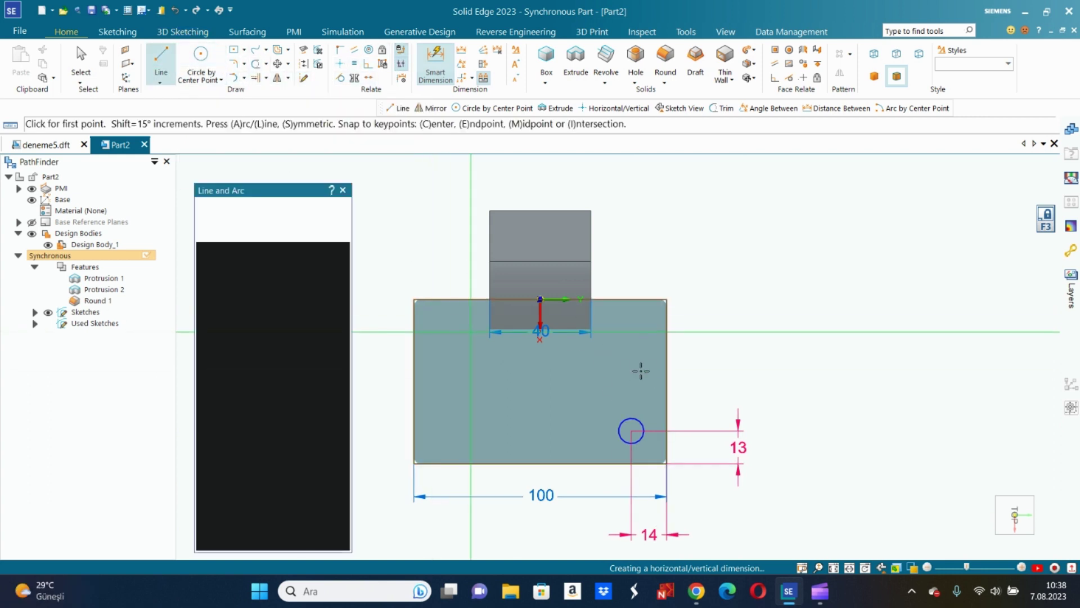
left_click(667, 382)
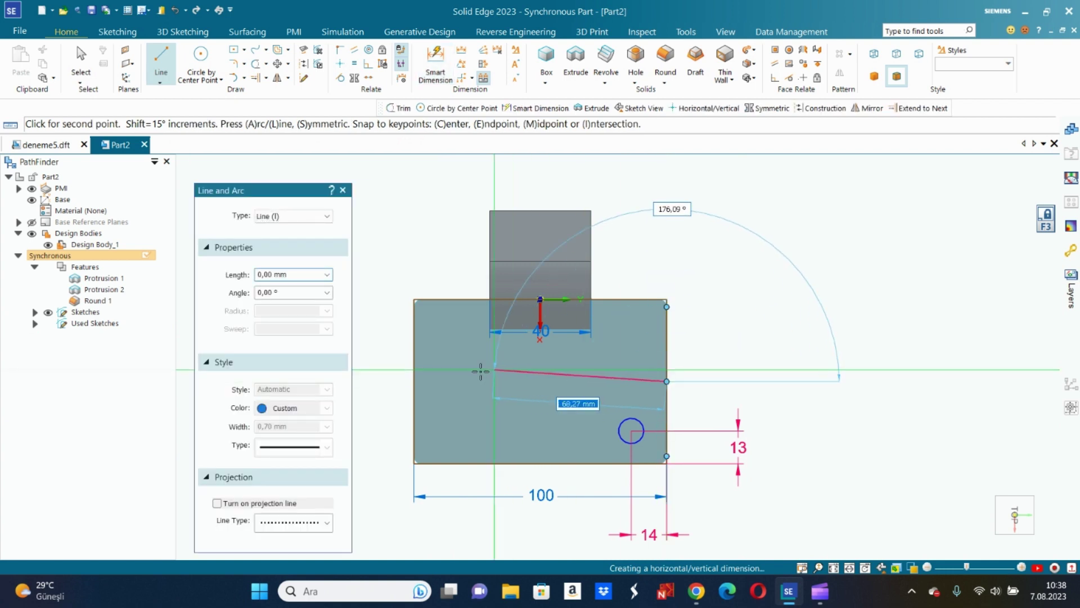
left_click(414, 381)
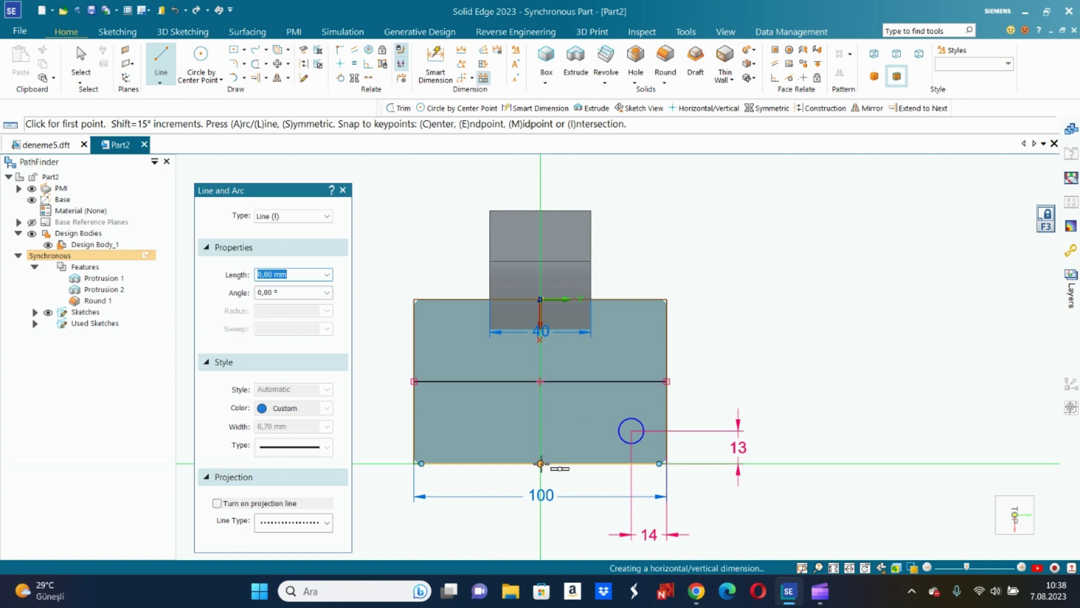
left_click(540, 464)
left_click(540, 382)
key("Escape")
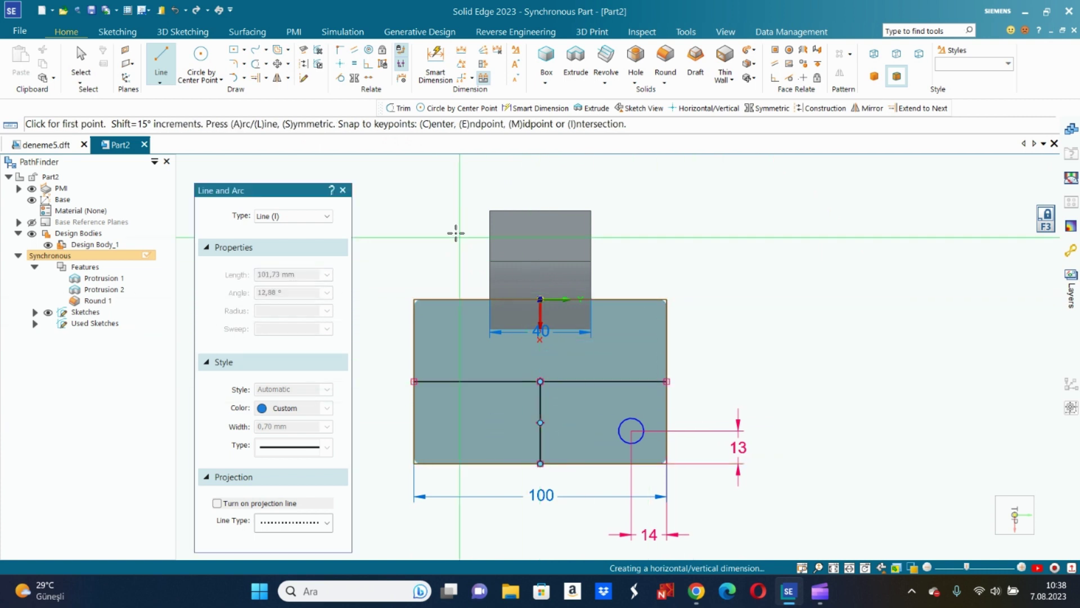
left_click(304, 65)
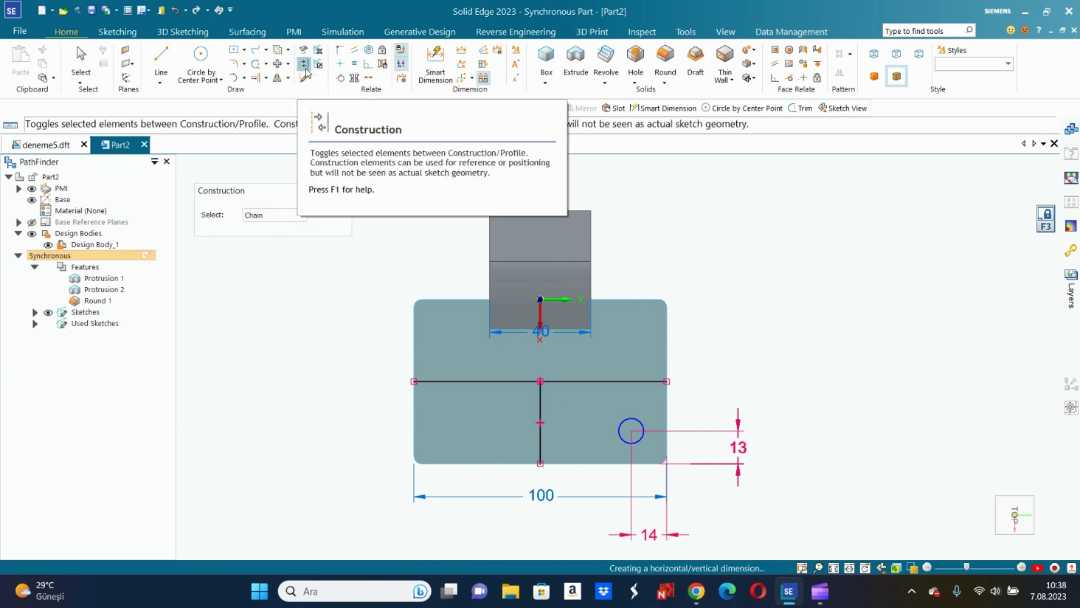
- Make both centre lines construction geometry and mirror the hole circle across the horizontal centreline
left_click(541, 401)
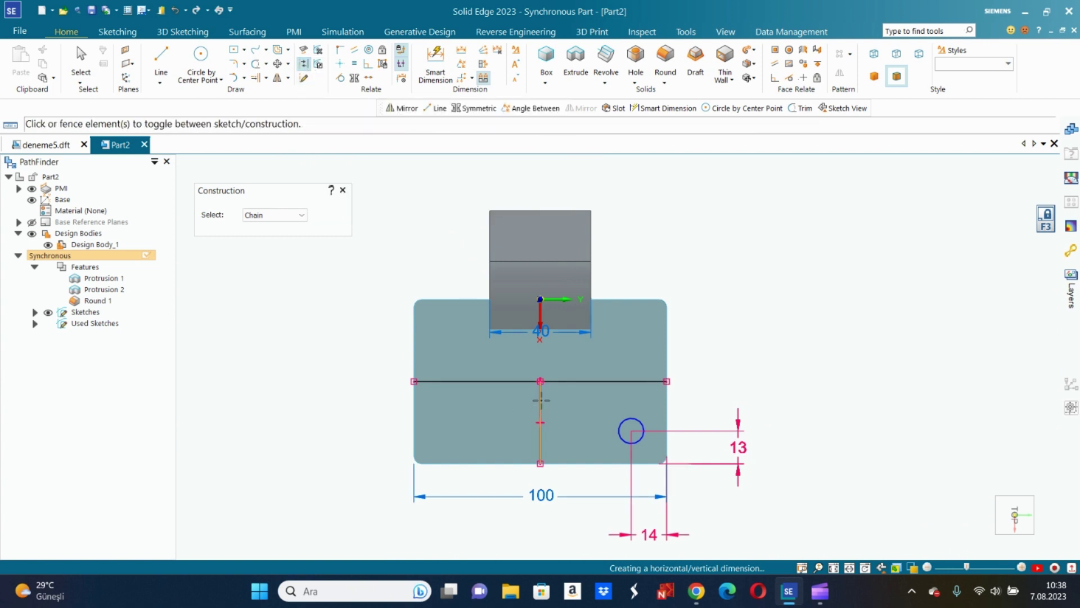
left_click(592, 381)
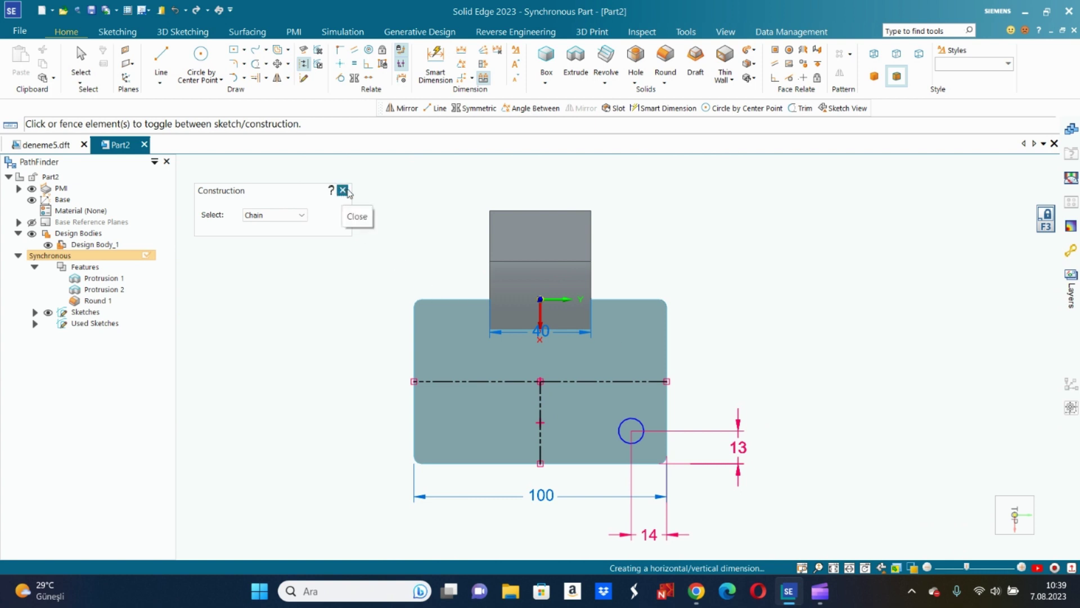
left_click(277, 77)
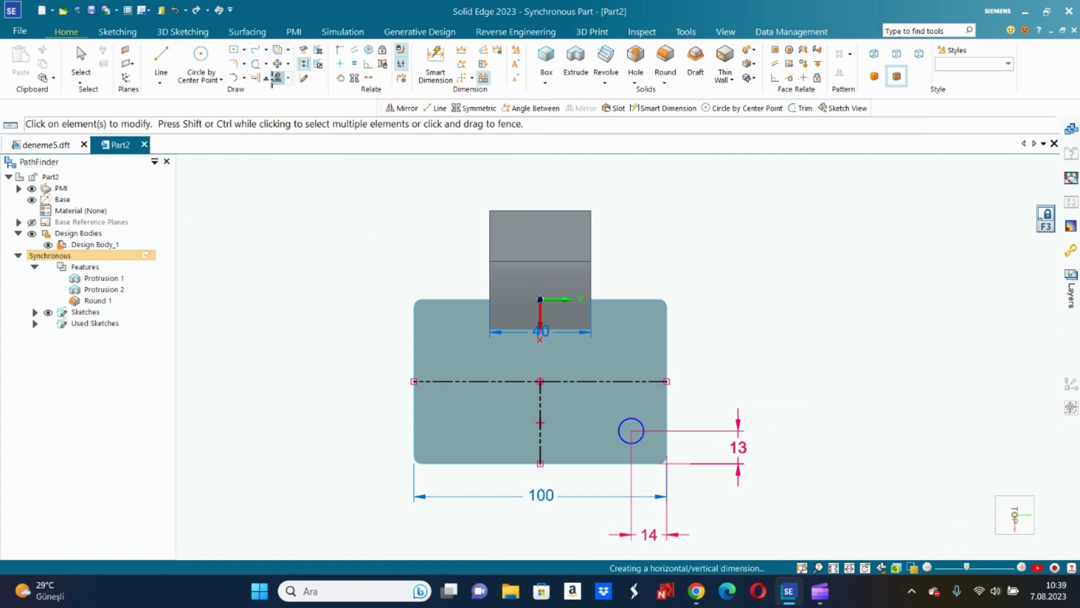
left_click(620, 430)
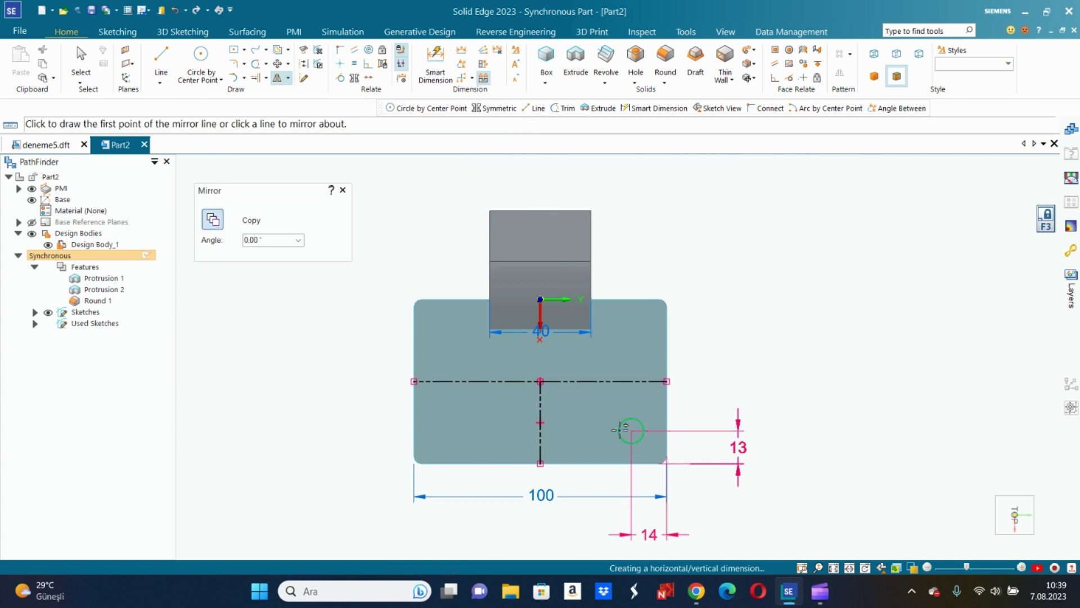
left_click(609, 381)
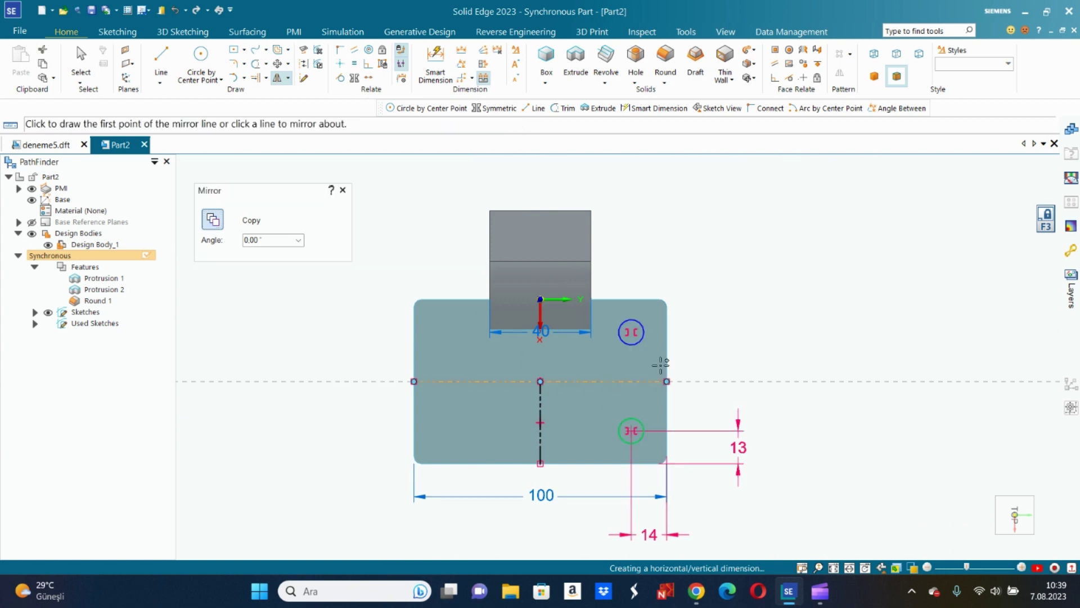
right_click(701, 221)
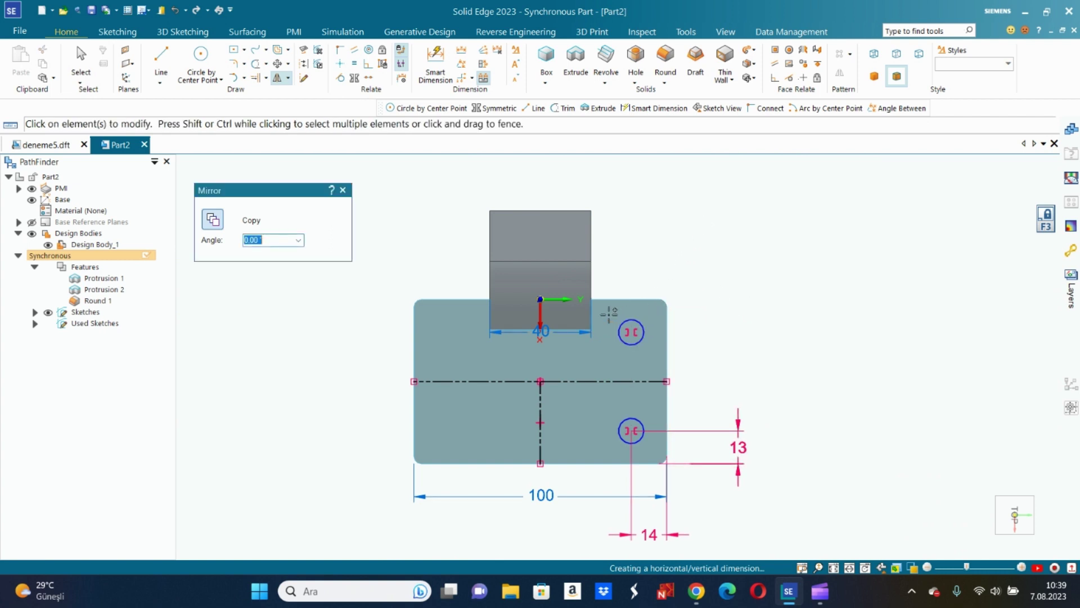
- Mirror the two right-hand hole circles across the vertical centreline to the left side
left_click_drag(609, 314, 662, 454)
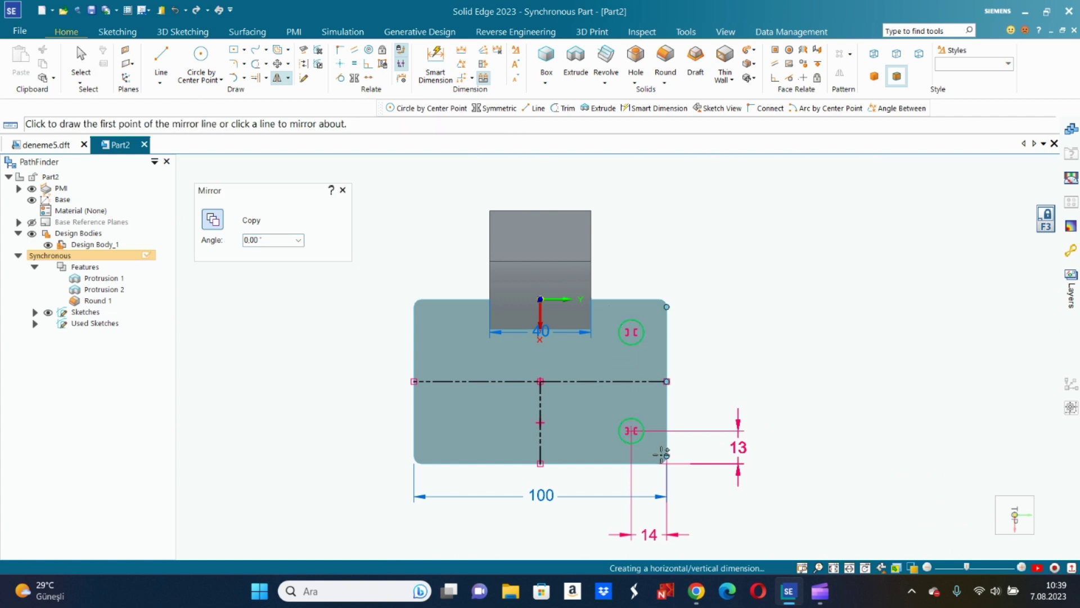
left_click(538, 406)
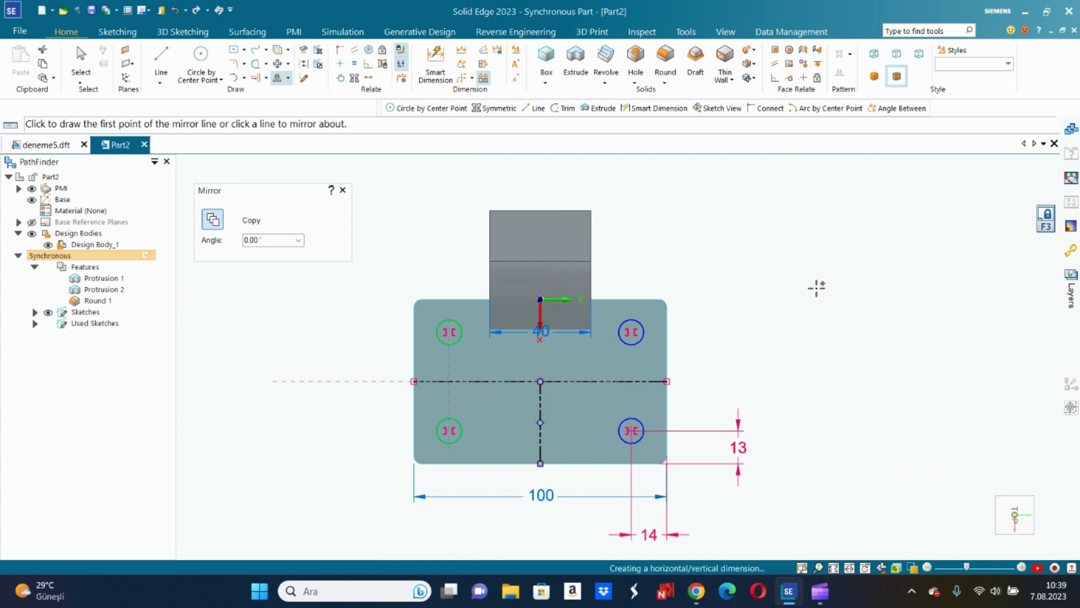
right_click(794, 273)
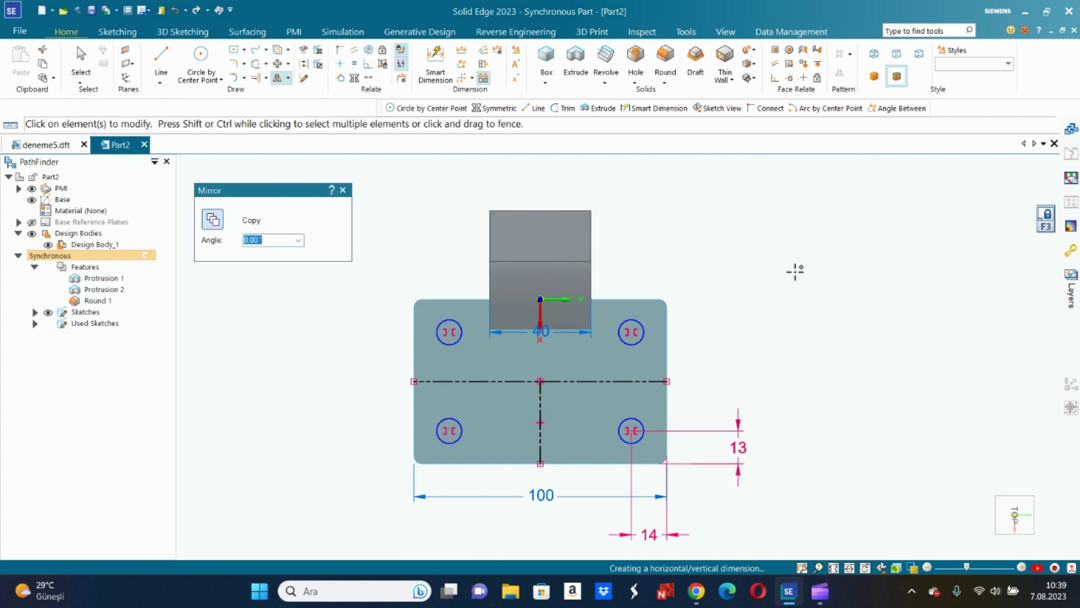
- Draw 20 mm diameter circles centred on all four hole centres of the plate
left_click(343, 190)
scroll(360, 276, "down", 1)
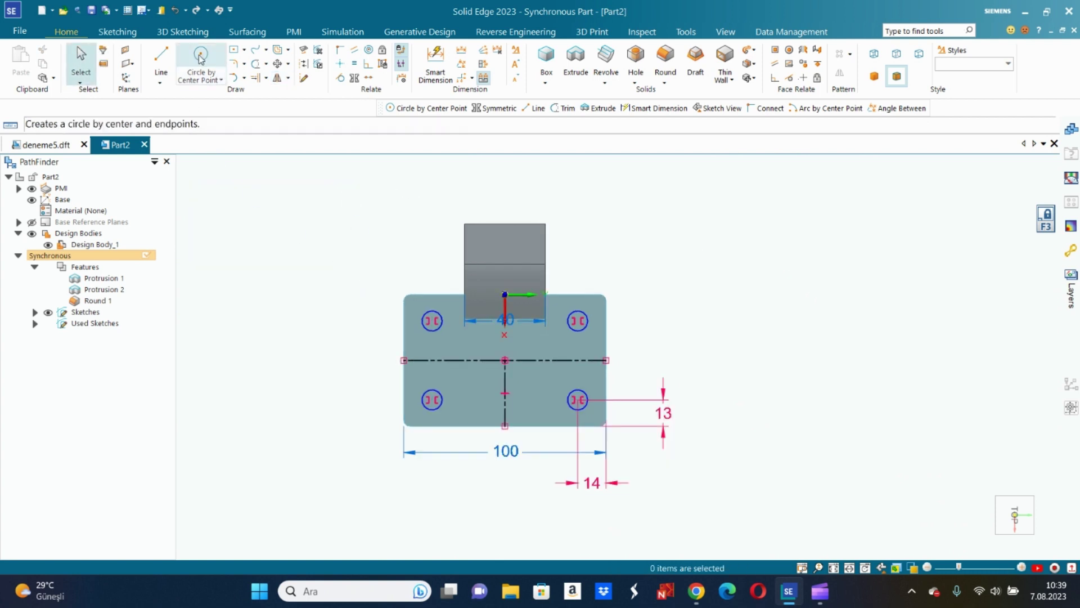
left_click(221, 83)
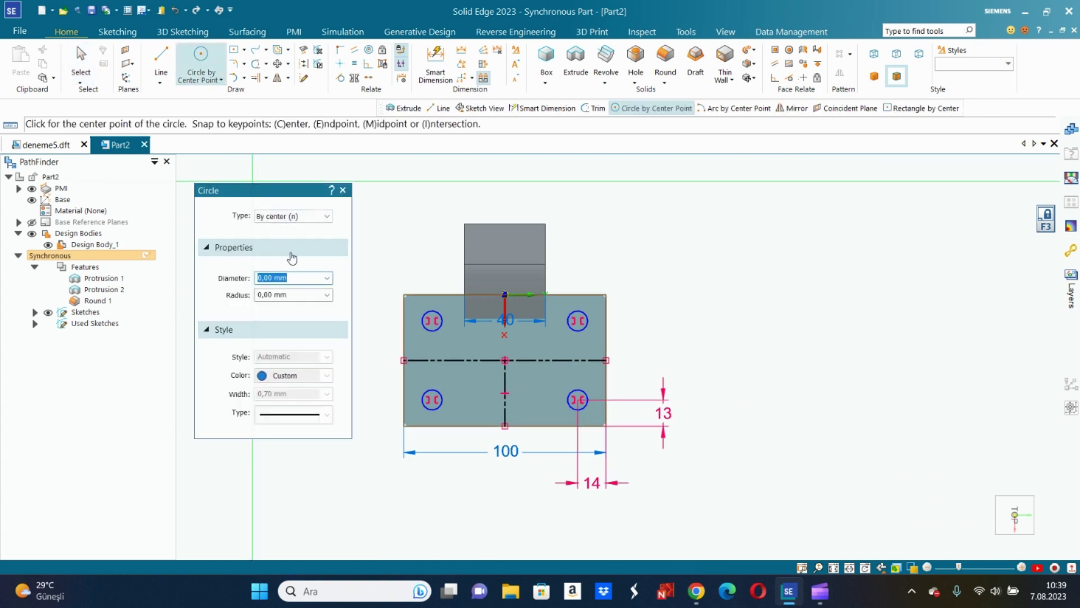
type("20")
key("Return")
left_click(432, 320)
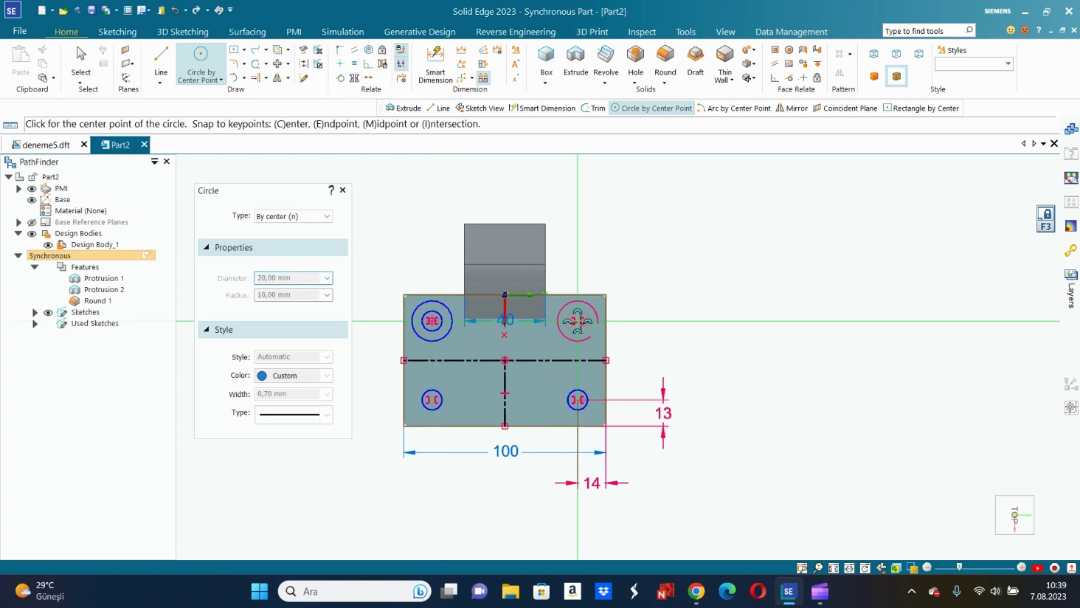
left_click(578, 321)
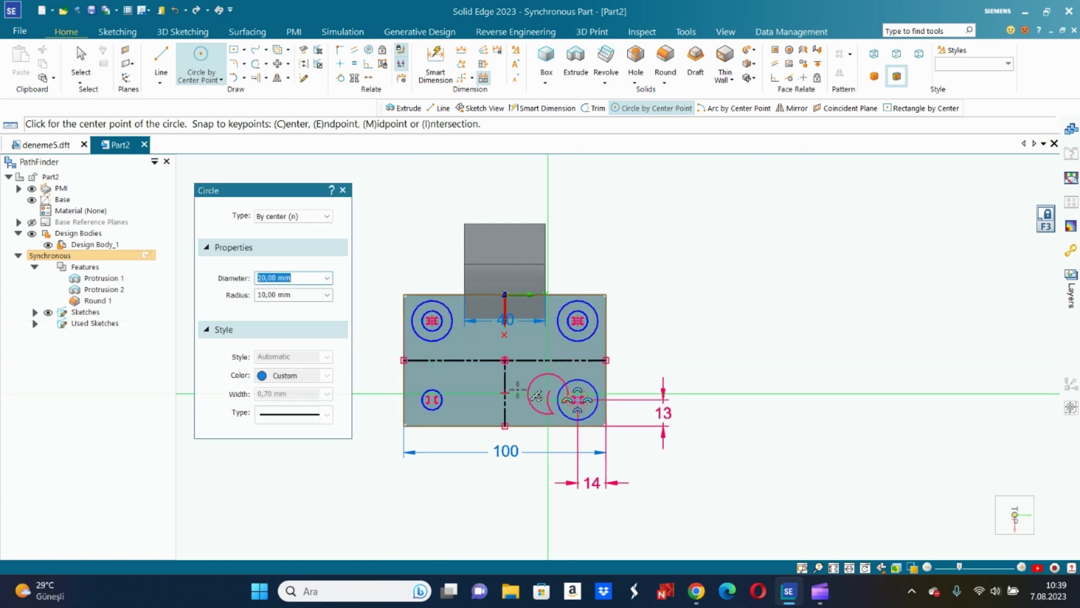
left_click(578, 399)
left_click(432, 400)
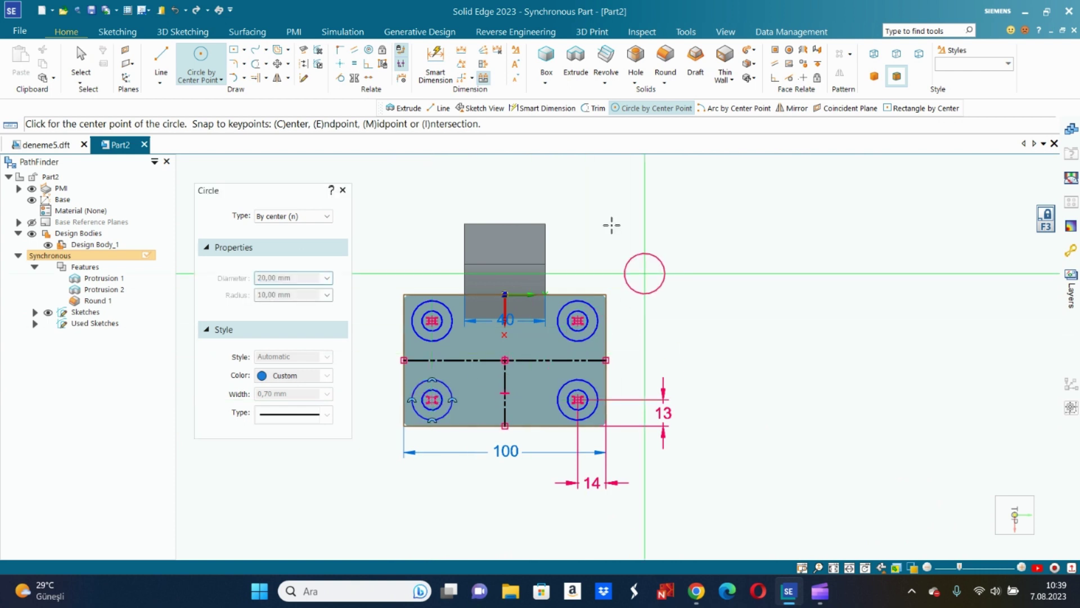
left_click(576, 62)
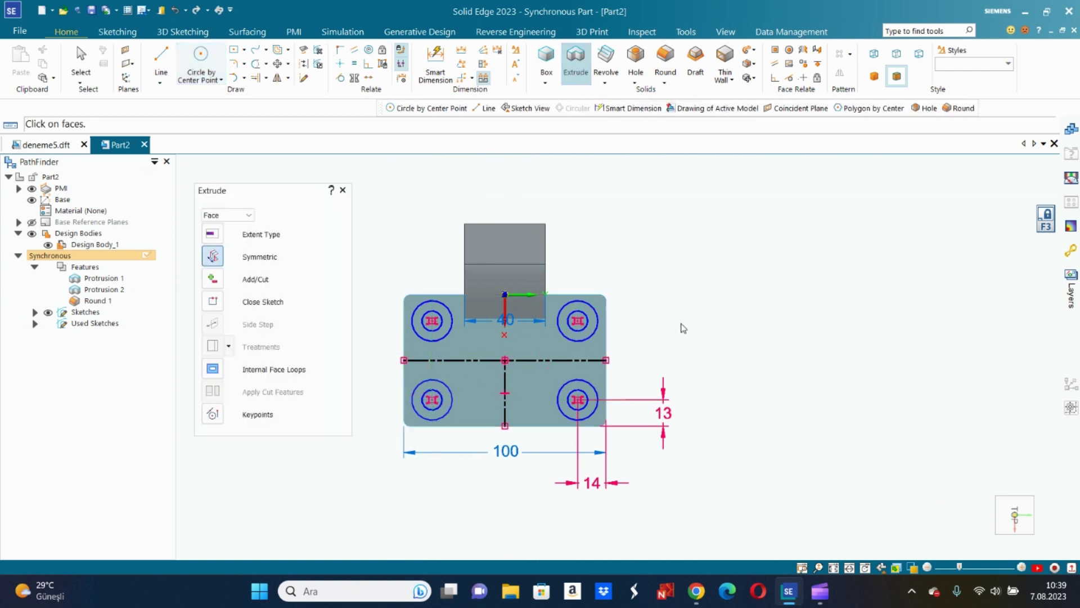
- Cut the four 10 mm hole circles through the base plate as Cutout 1 using chain selection
middle_click_drag(683, 327, 619, 283)
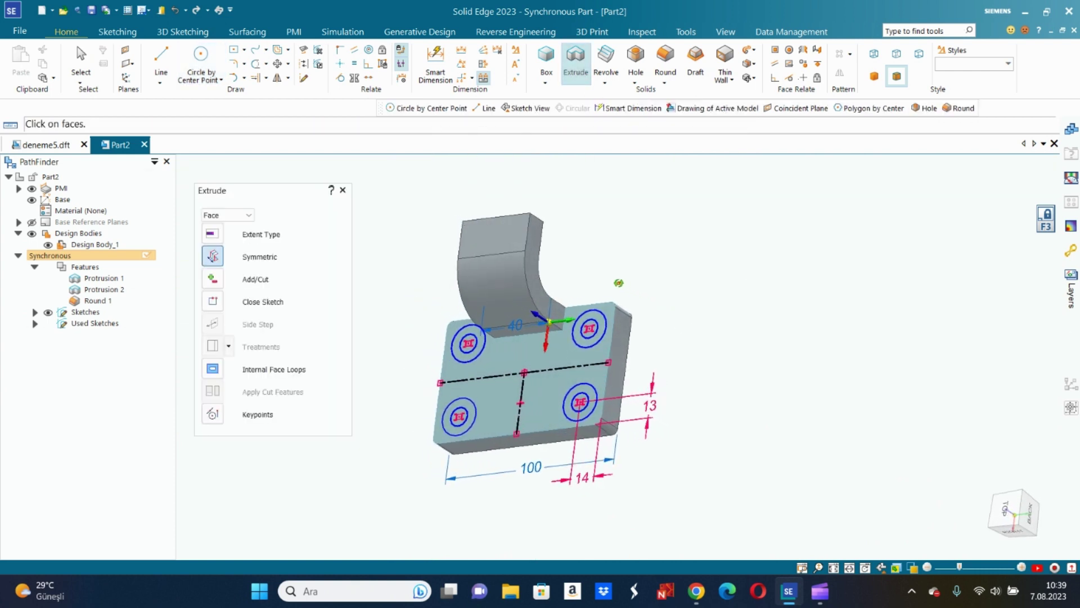
left_click(228, 215)
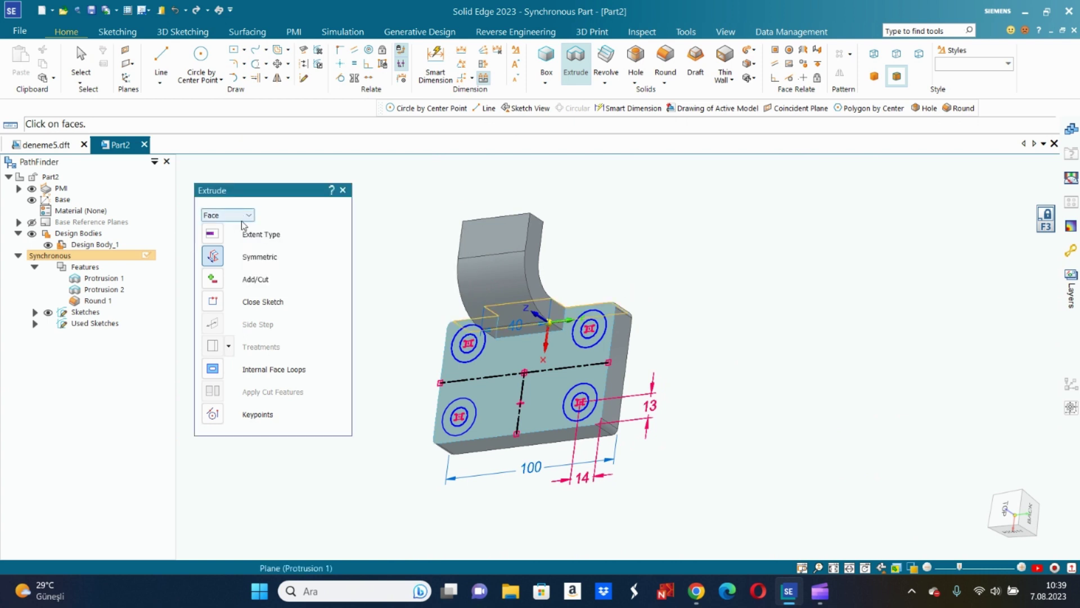
left_click(239, 239)
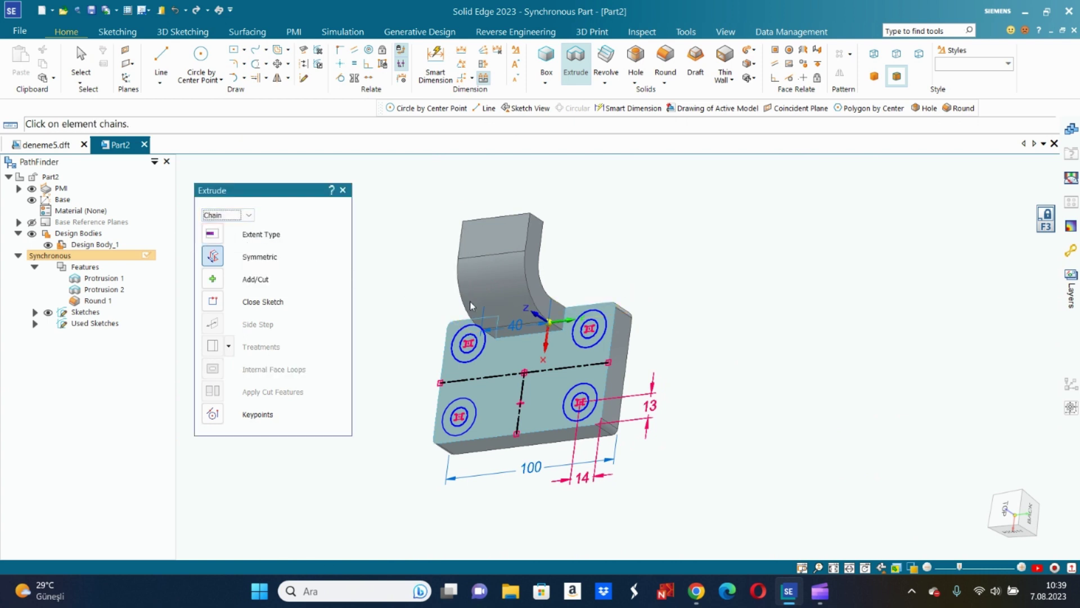
left_click(213, 279)
left_click(237, 314)
left_click(593, 336)
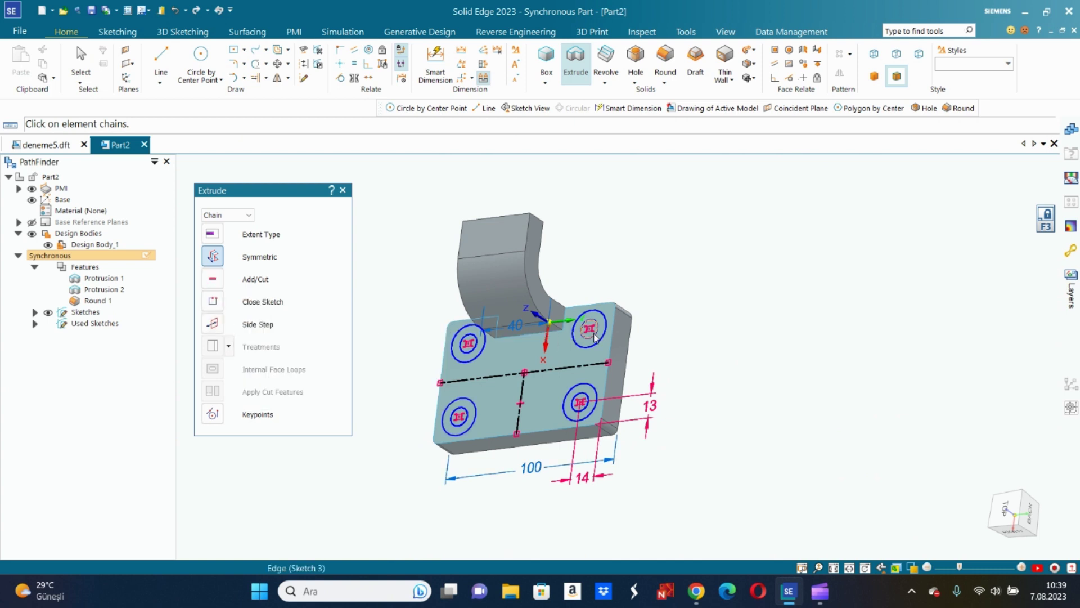
left_click(475, 353)
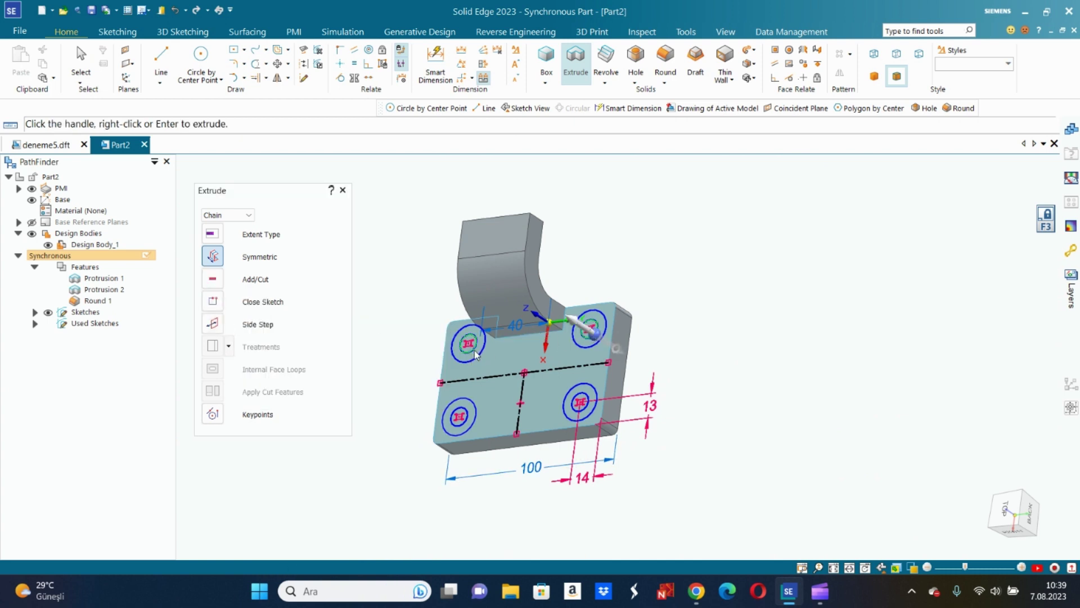
left_click(462, 422)
left_click(591, 331)
key("Escape")
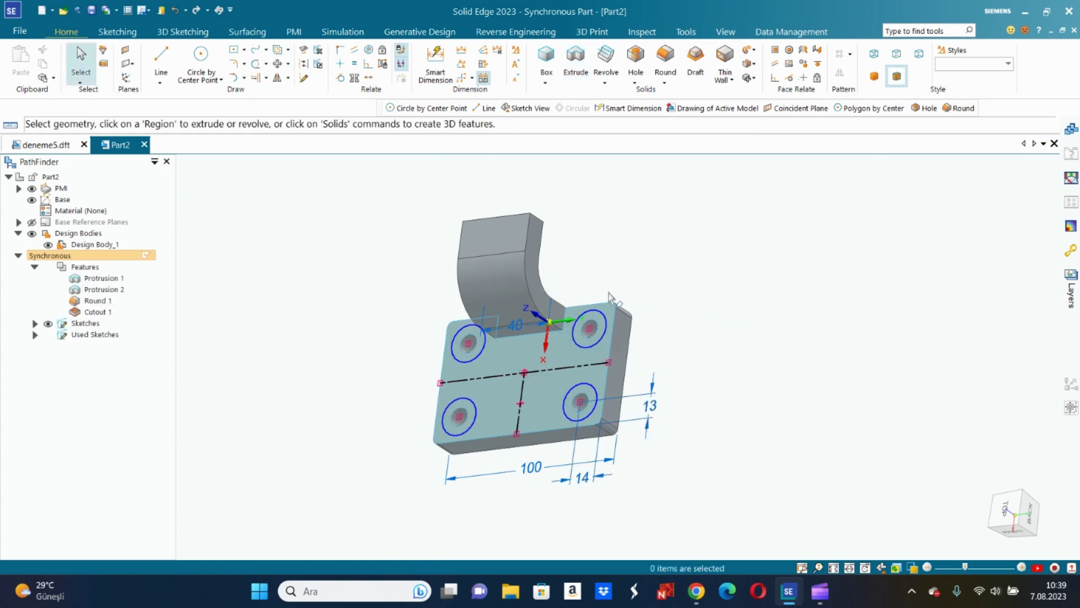
- Cut the four 20 mm circles 4 mm deep as counterbores, creating Cutout 2
left_click(576, 66)
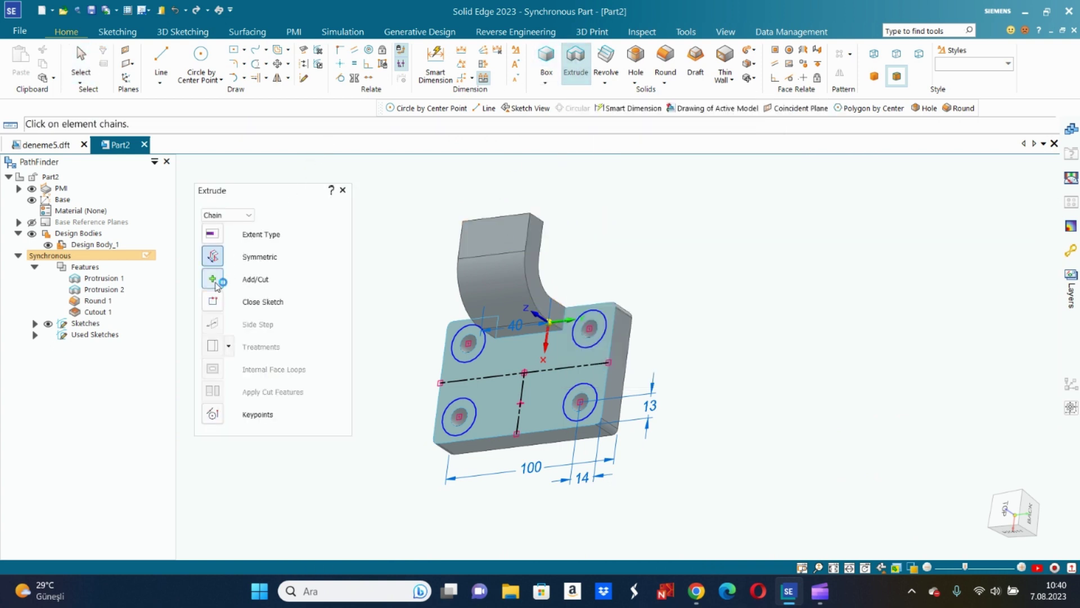
left_click(219, 289)
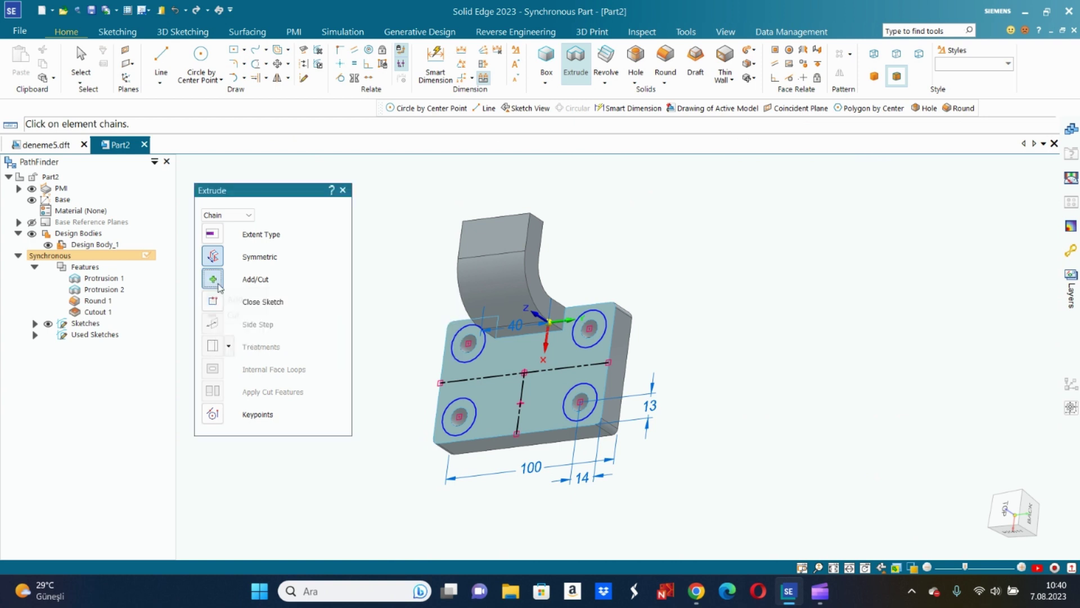
left_click(232, 314)
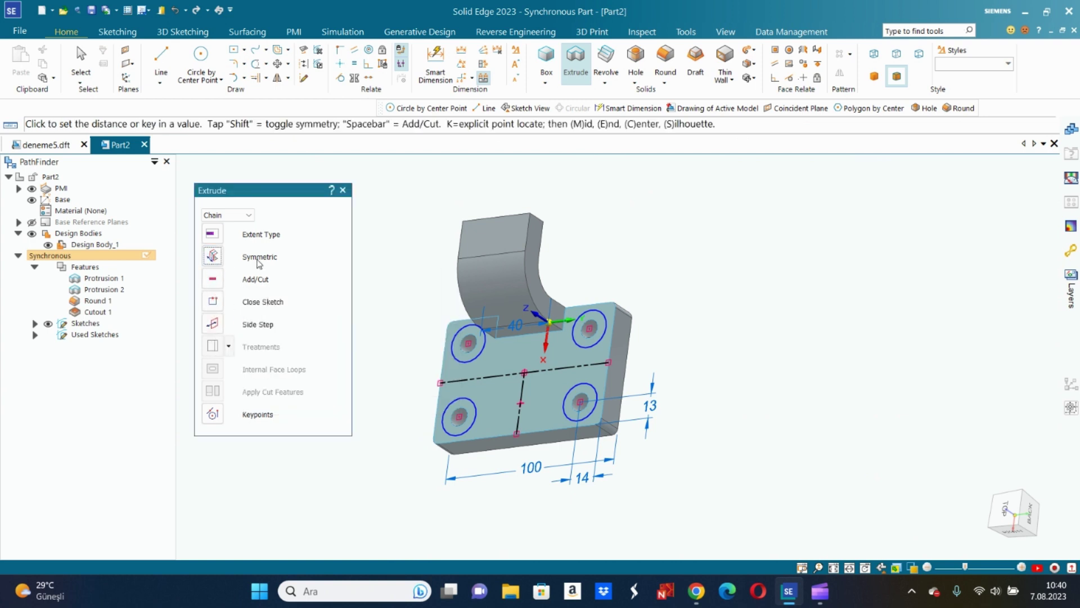
left_click(589, 350)
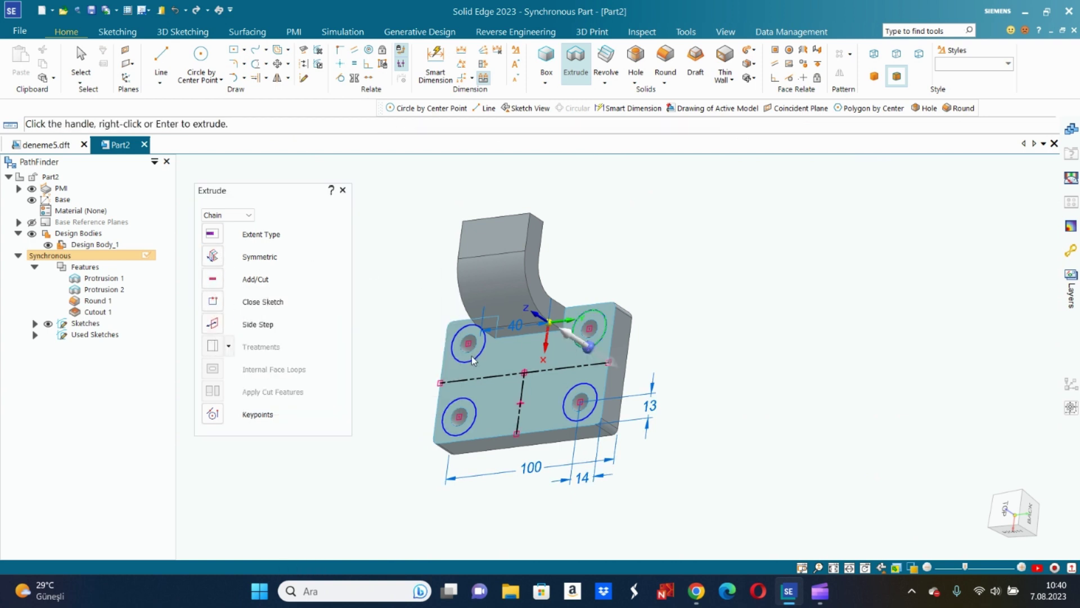
left_click(473, 362)
left_click(478, 415)
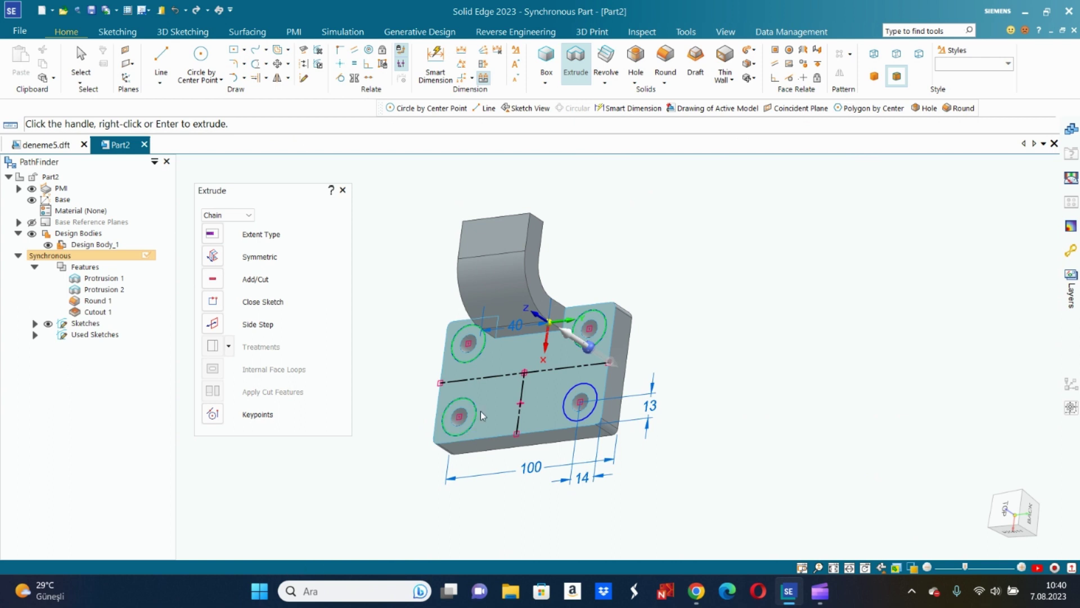
left_click(574, 410)
right_click(675, 310)
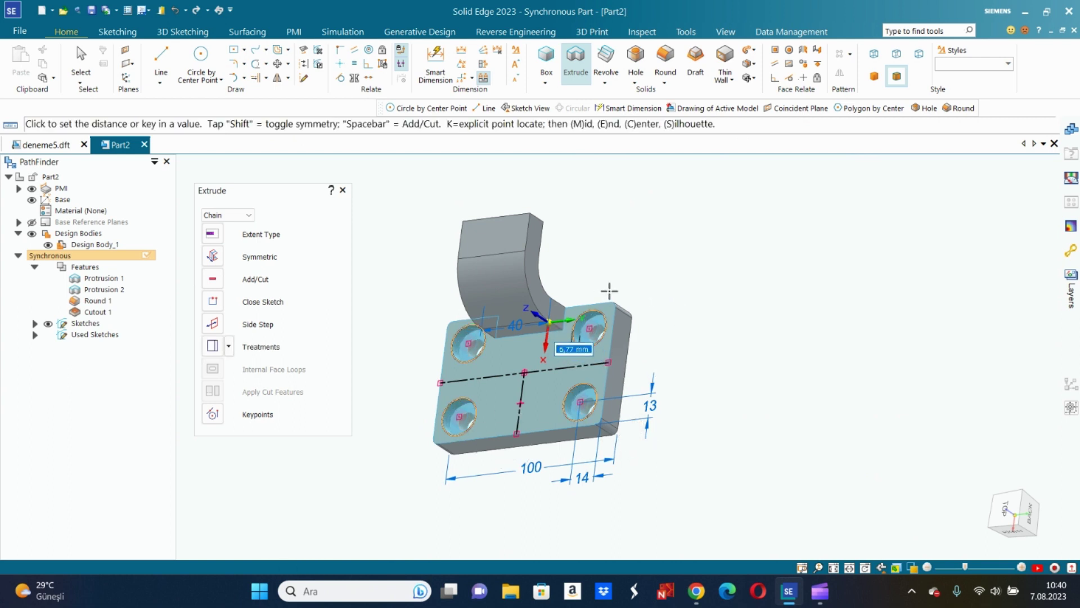
key("Return")
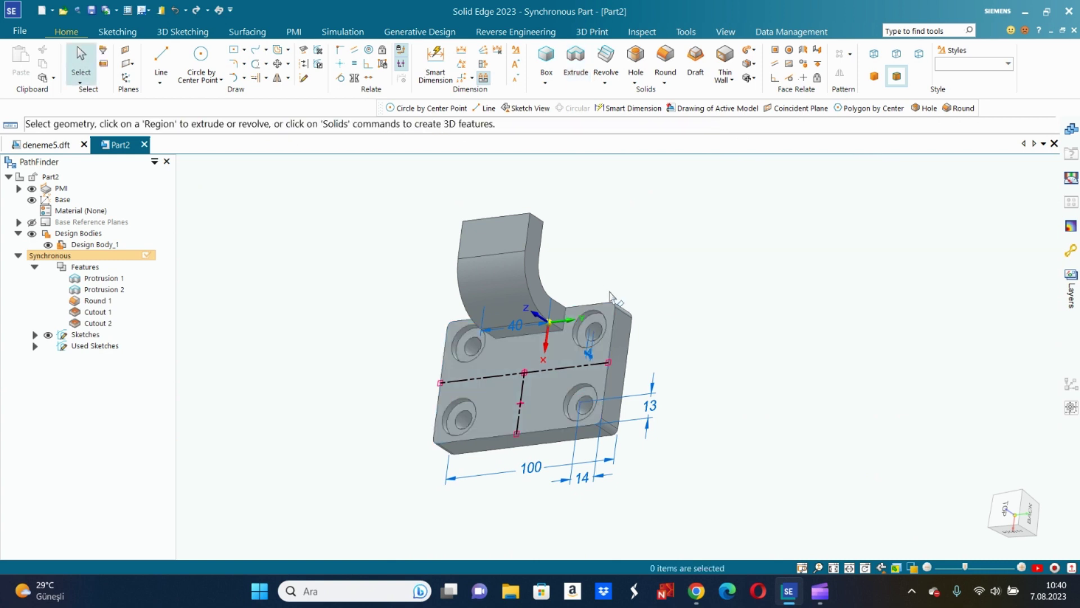
middle_click_drag(609, 291, 737, 217)
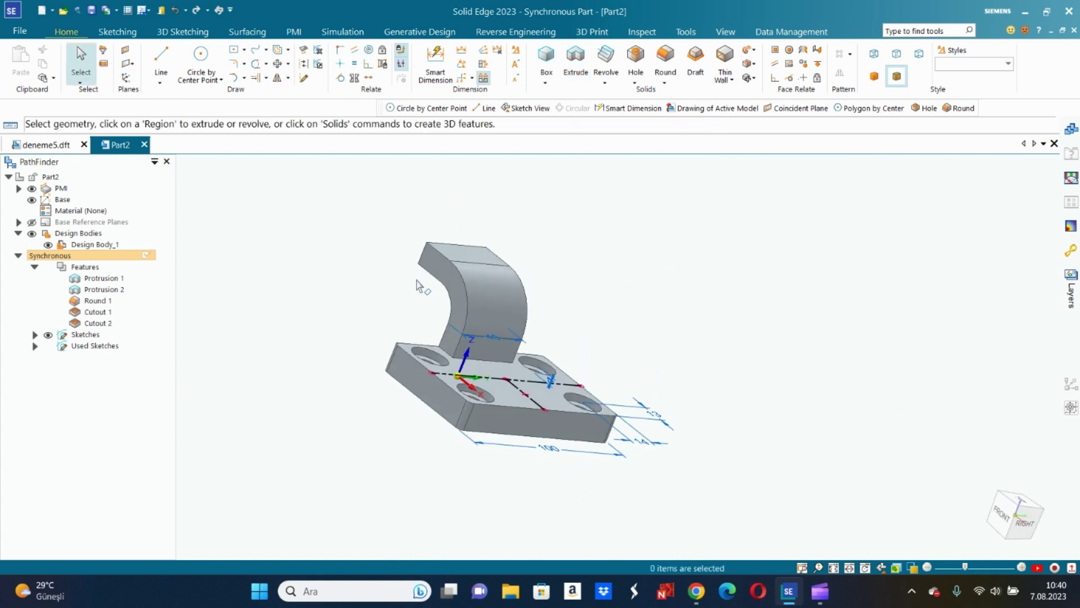
scroll(417, 285, "down", 1)
middle_click_drag(318, 273, 314, 337)
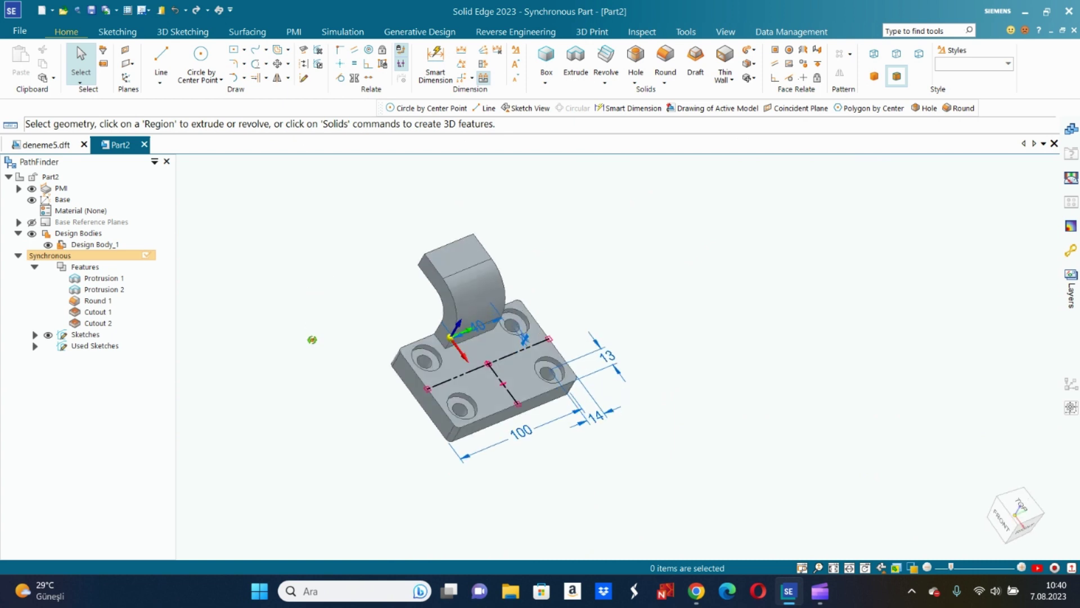
left_click(52, 145)
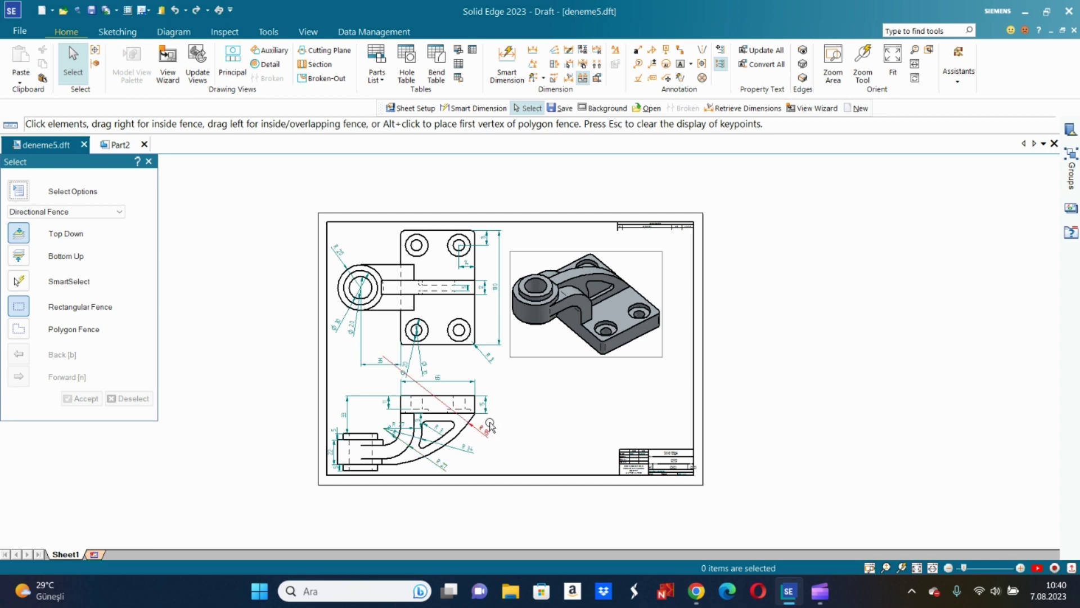
- Return from the deneme5 drawing to the Part2 model
left_click(131, 139)
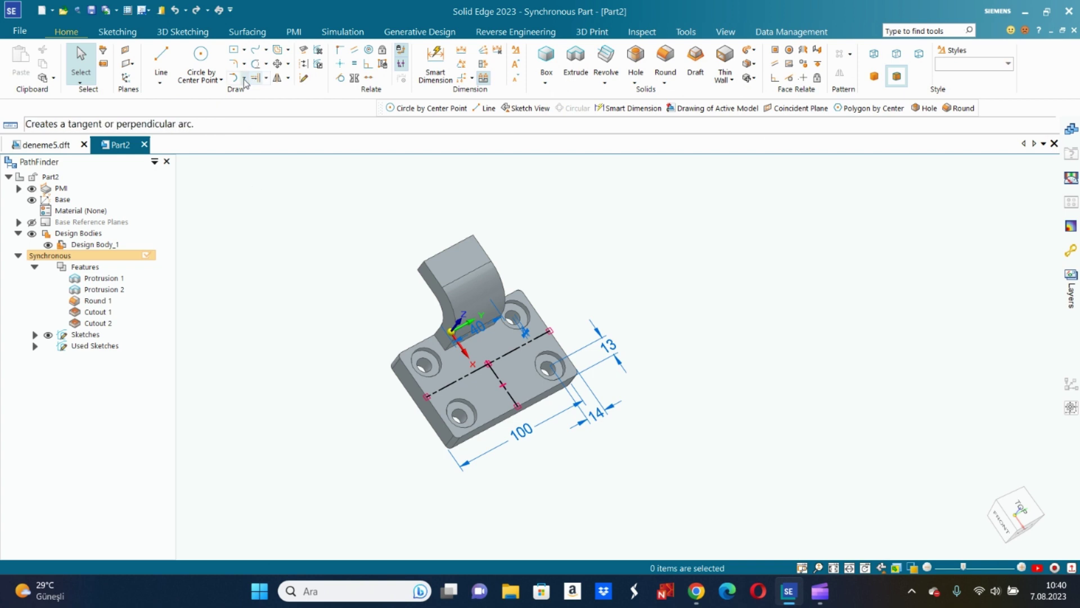
- Lock sketching onto the Front reference plane and view it straight on, ready for a three-point arc
left_click(244, 78)
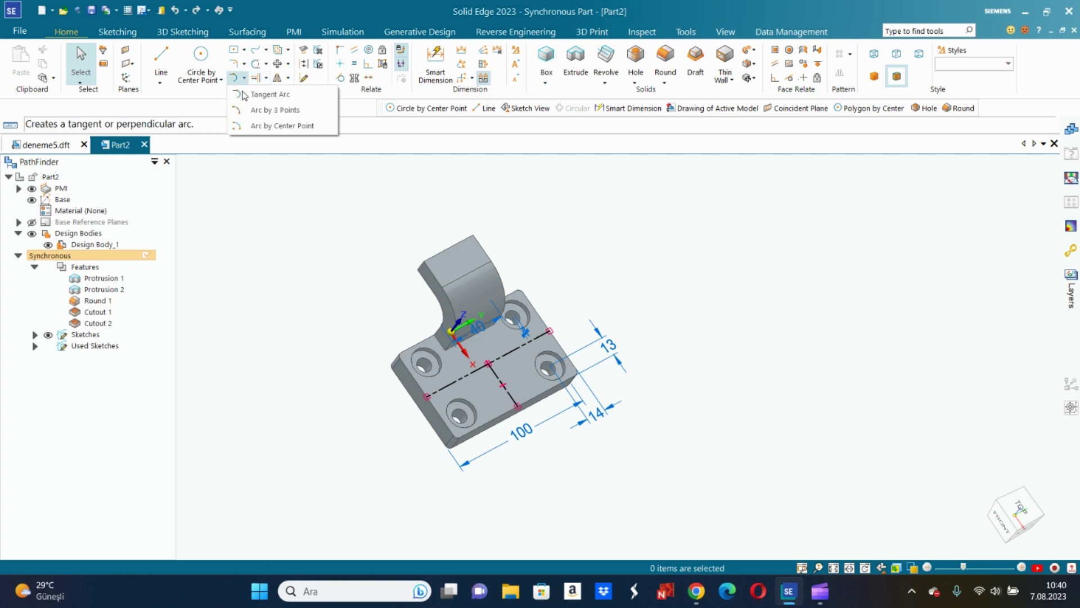
left_click(269, 110)
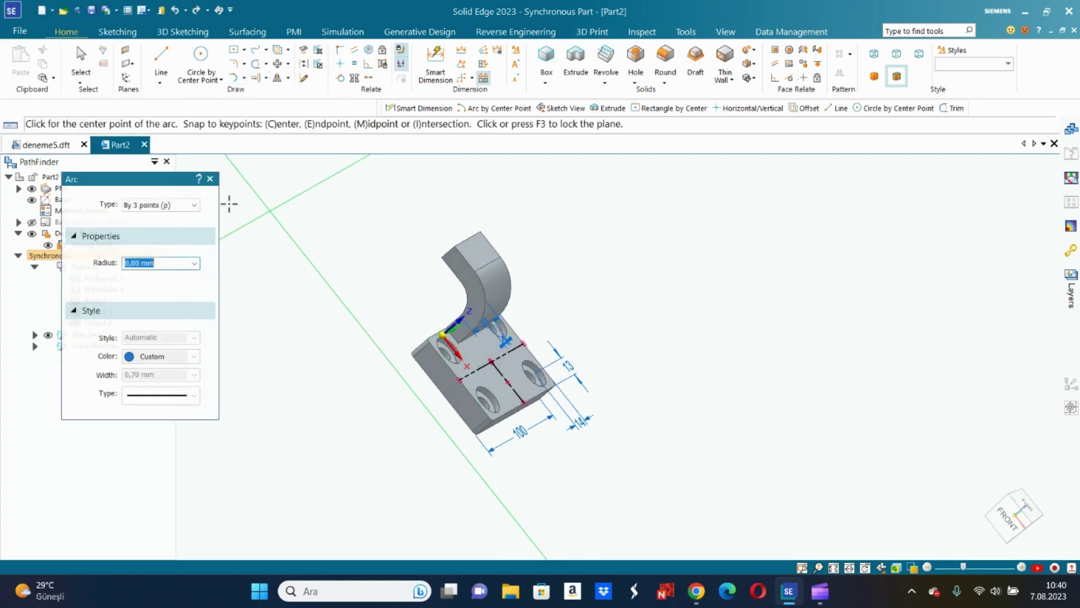
left_click(32, 222)
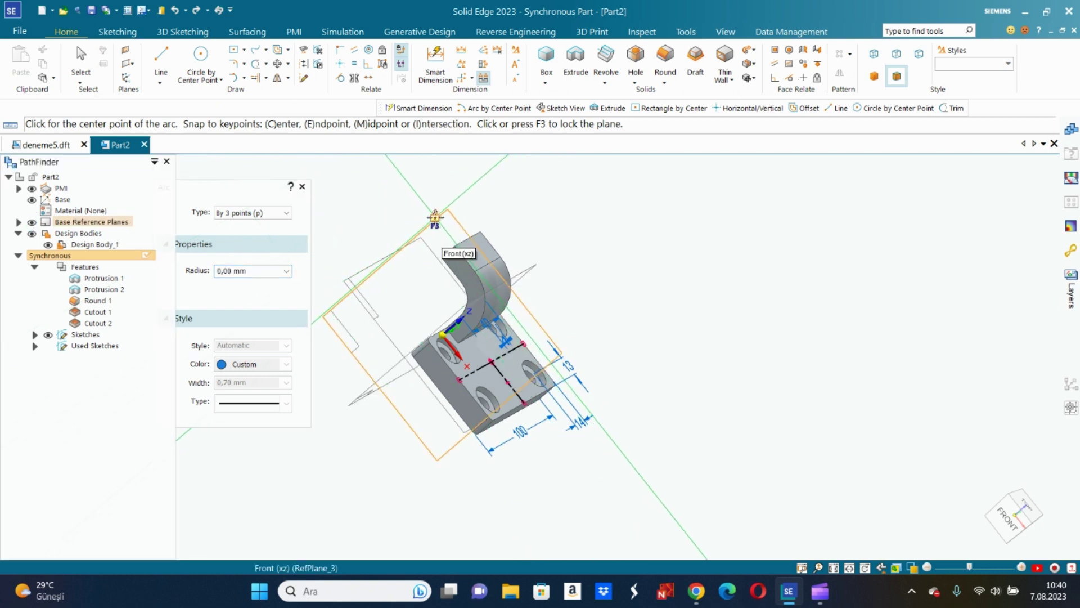
left_click(436, 217)
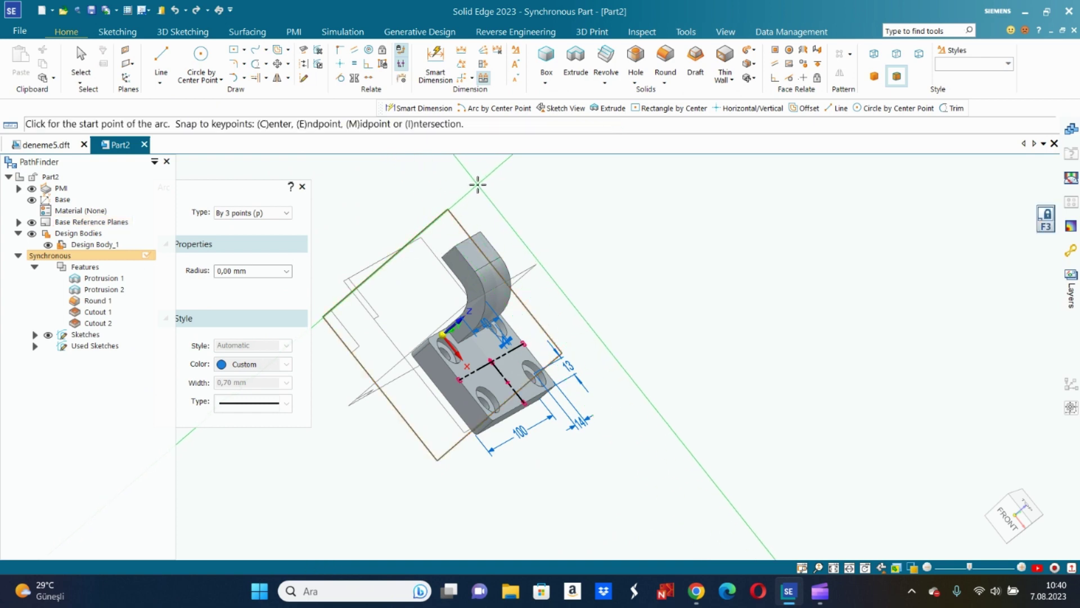
key("ctrl+h")
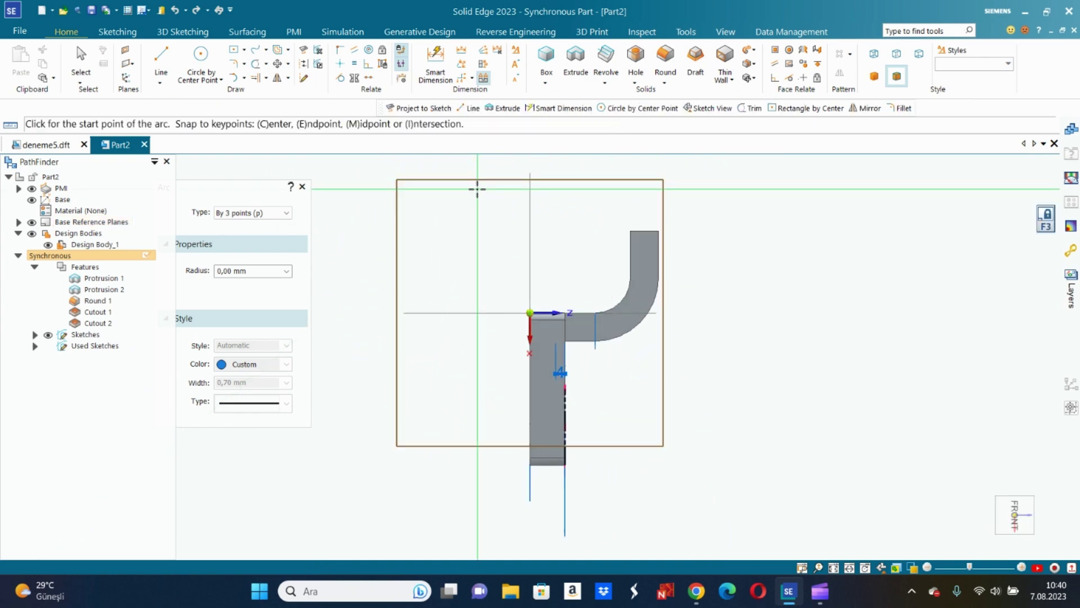
mouse_move(1015, 514)
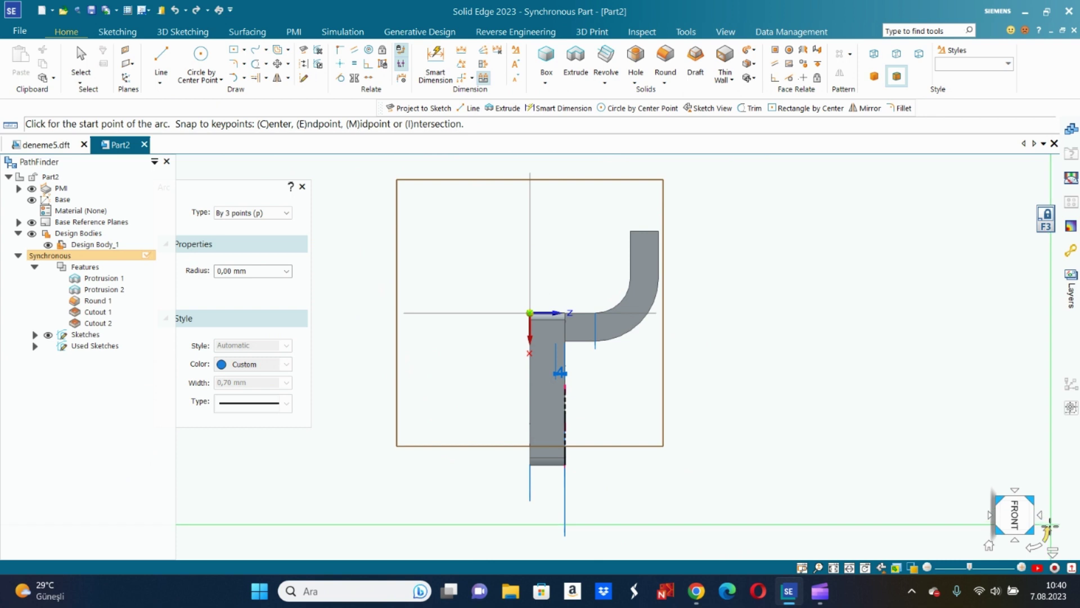
left_click(1048, 529)
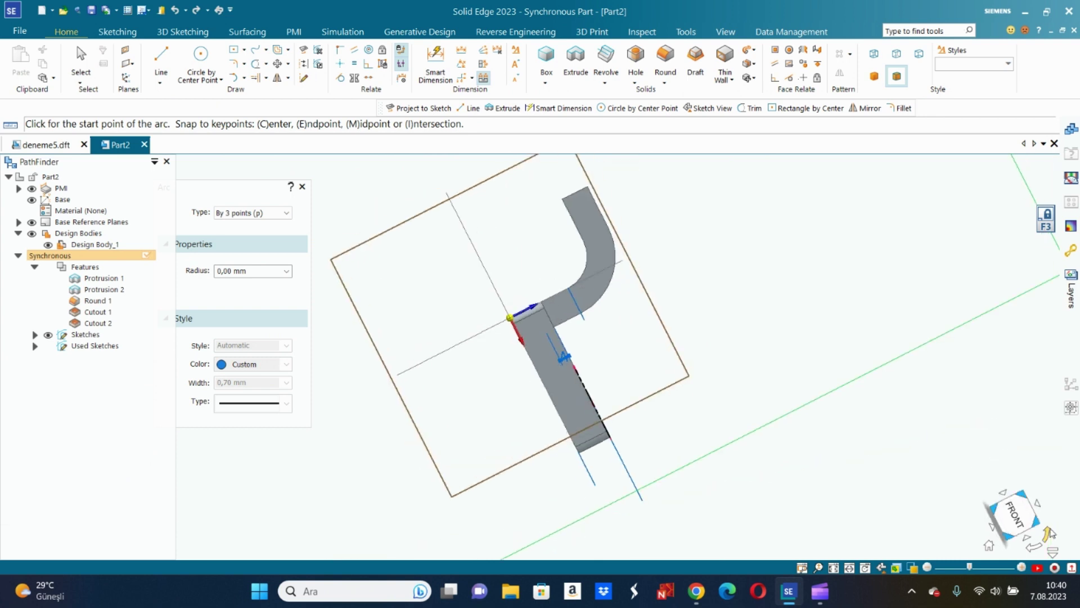
scroll(611, 262, "down", 1)
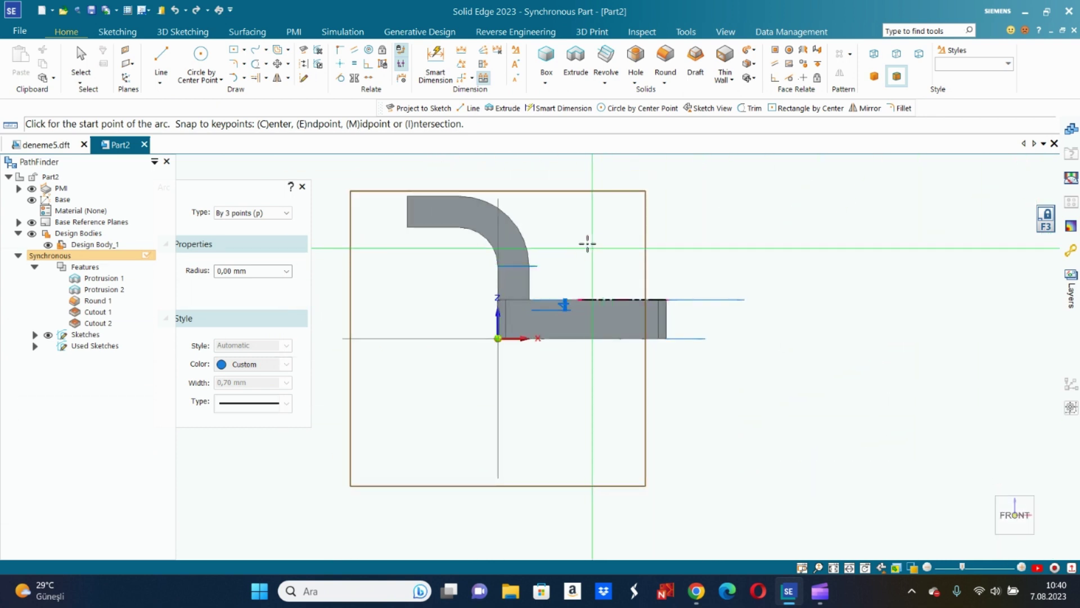
- Draw a 95 mm radius arc from the plate's far corner to the arm top
left_click(667, 299)
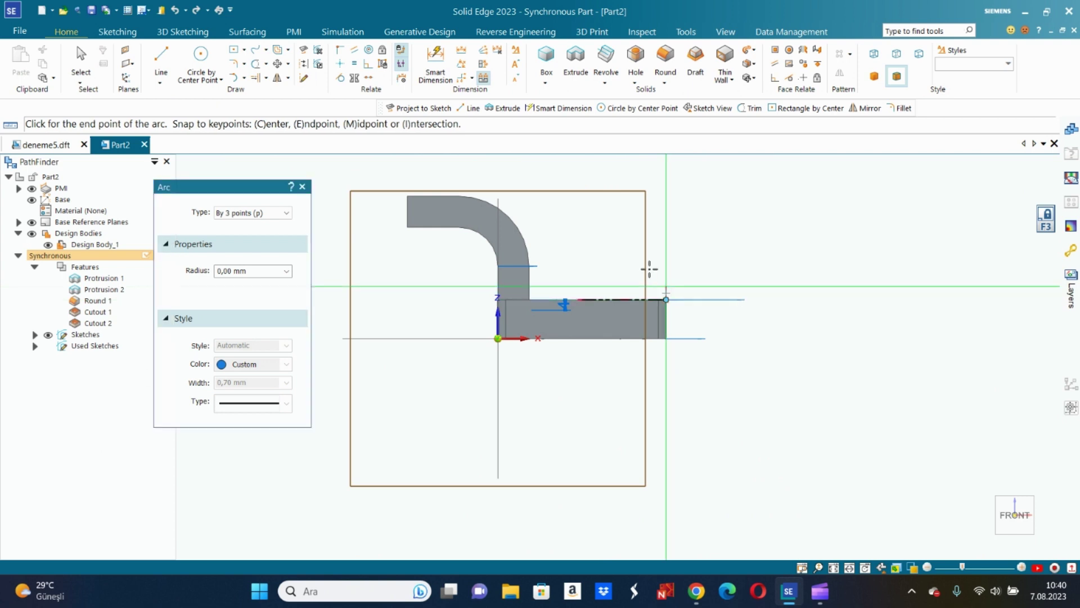
left_click(459, 196)
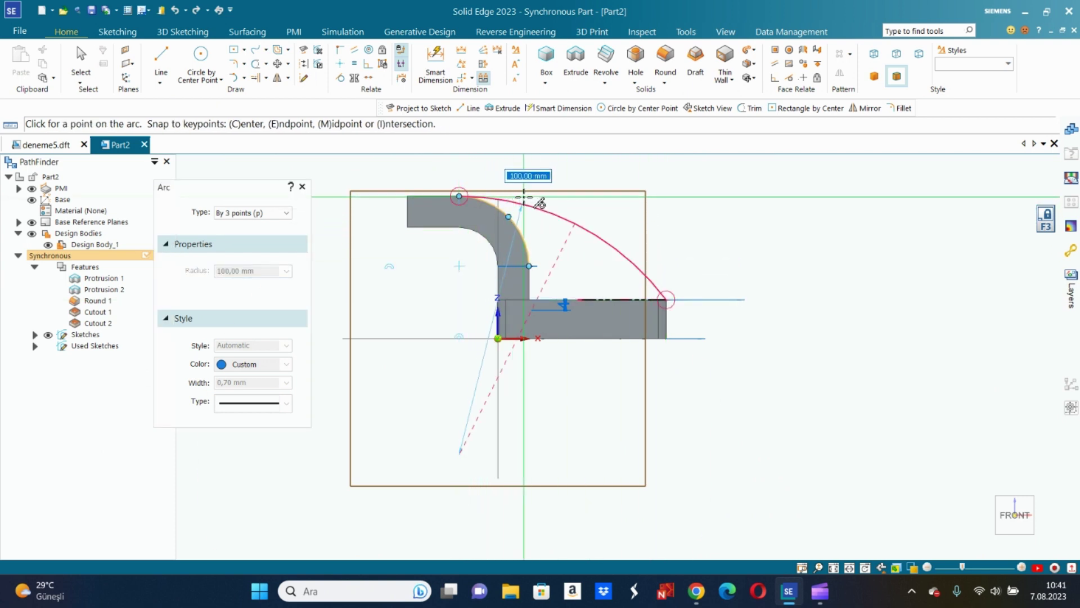
type("95")
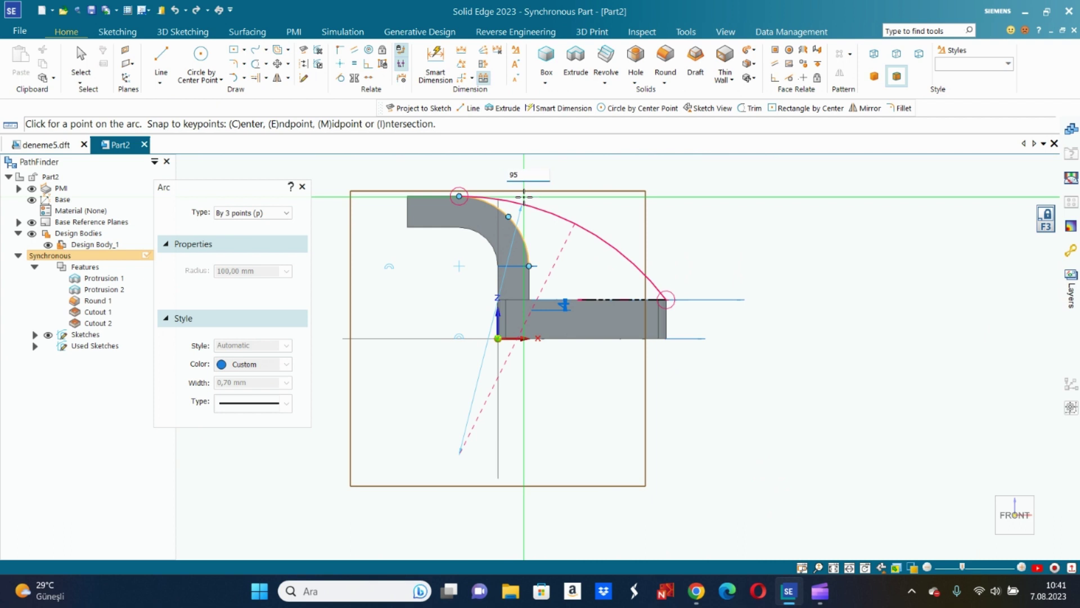
key("Return")
left_click(524, 197)
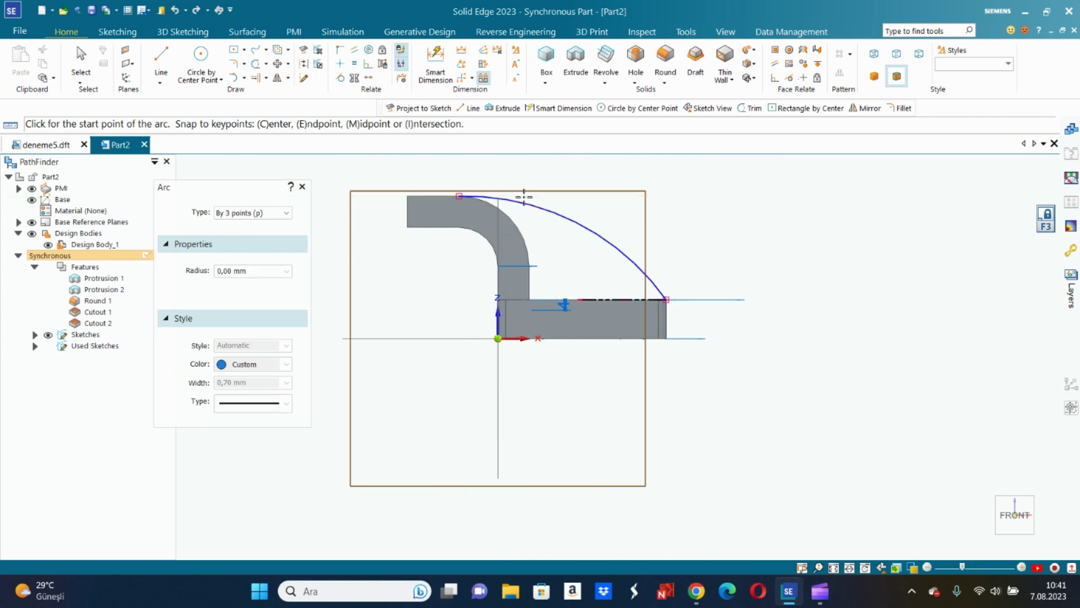
scroll(576, 201, "down", 1)
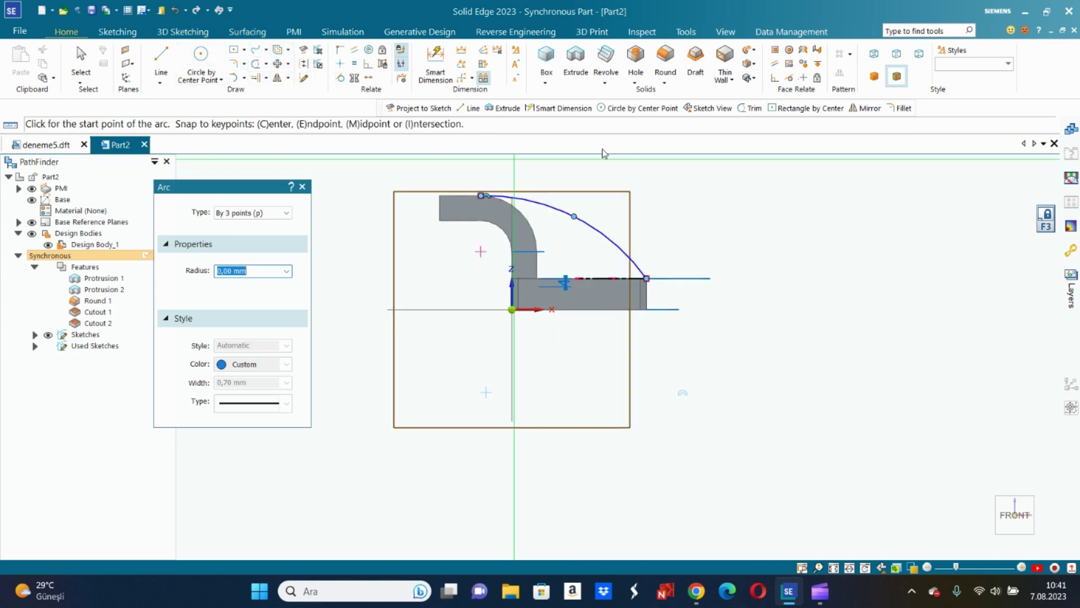
scroll(599, 156, "up", 1)
scroll(600, 156, "up", 1)
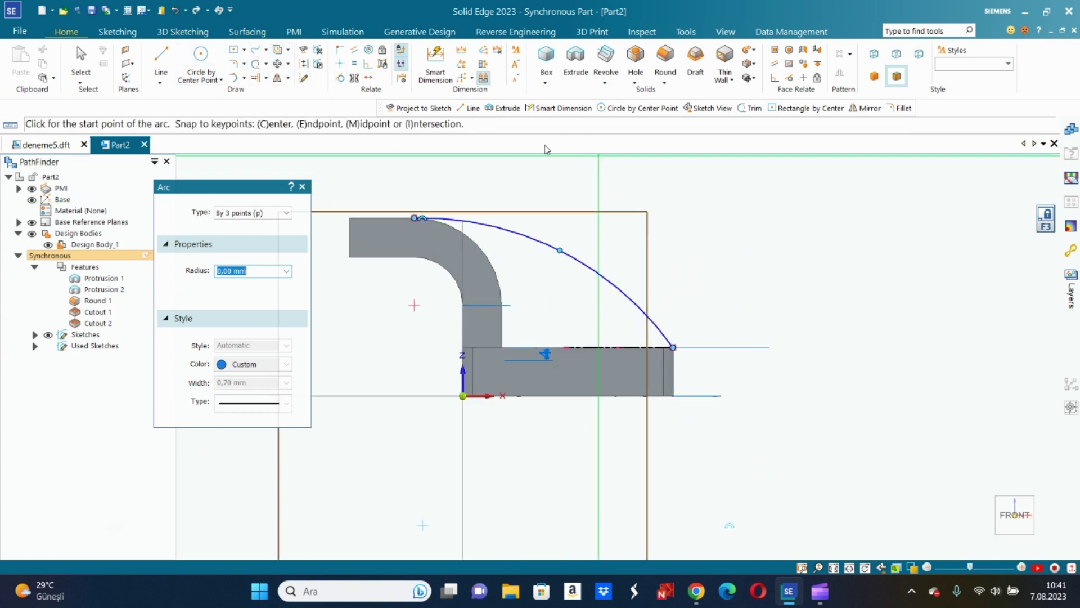
- Project the part's tangent face chain into the front sketch
left_click(303, 50)
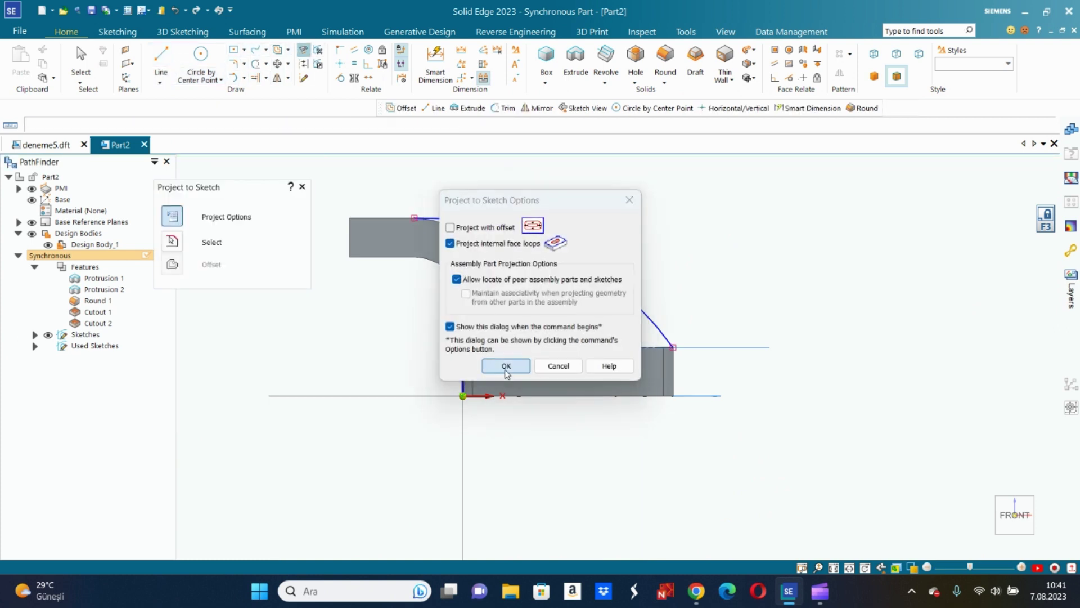
left_click(506, 365)
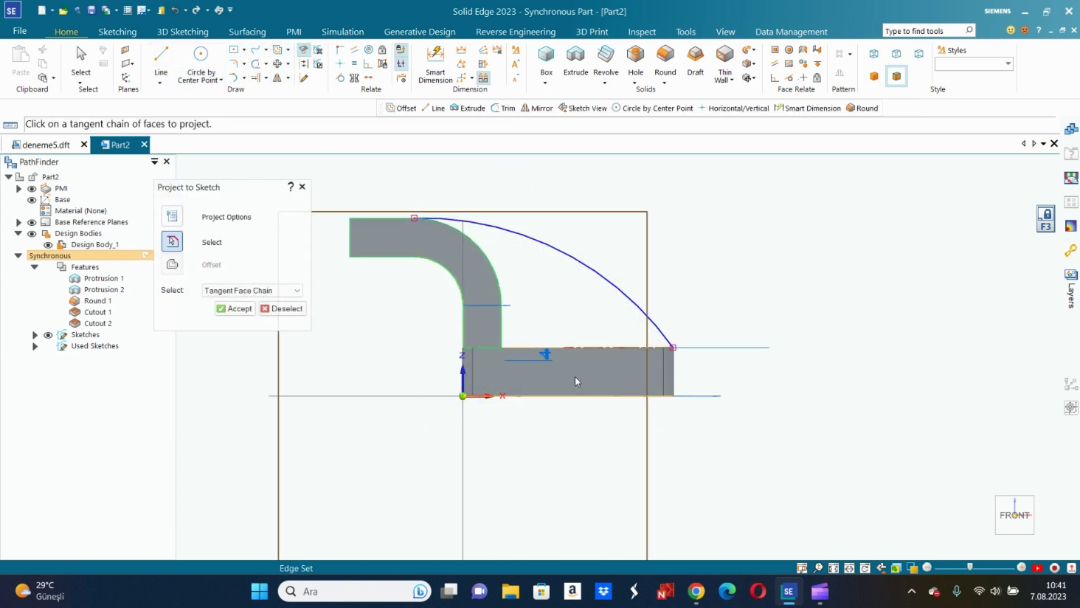
right_click(768, 250)
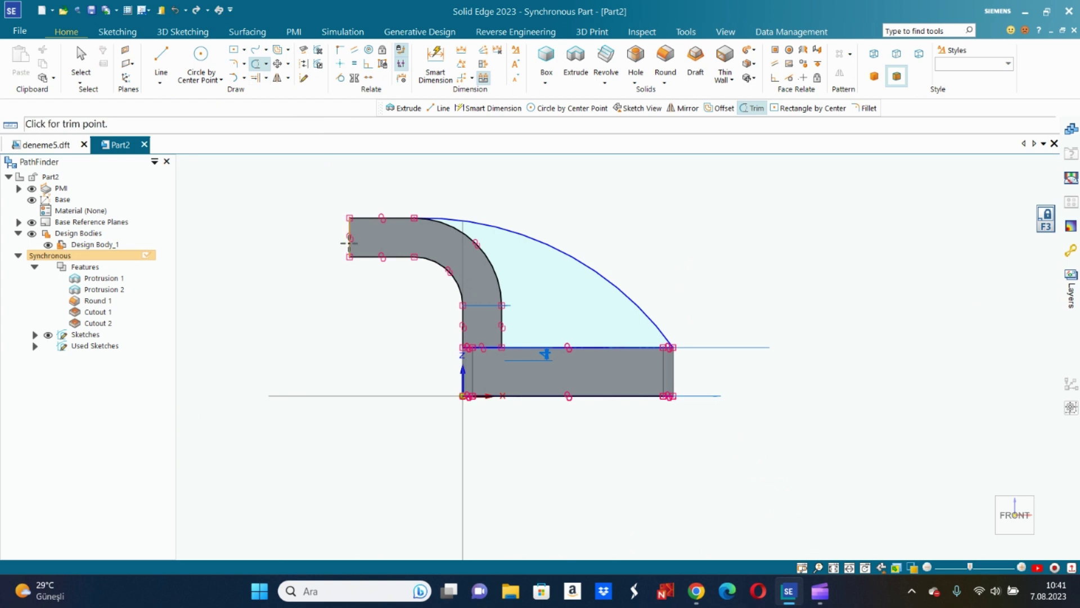
- Trim the extra projected edges, inner arc and leftover base-line pieces to close the region
left_click(364, 218)
left_click(383, 257)
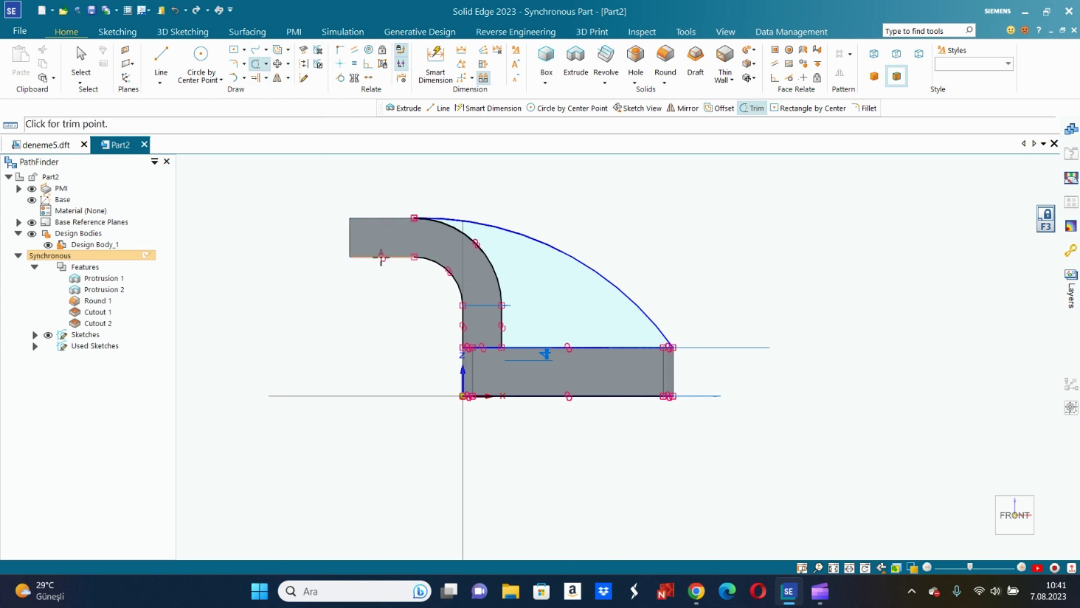
left_click(455, 281)
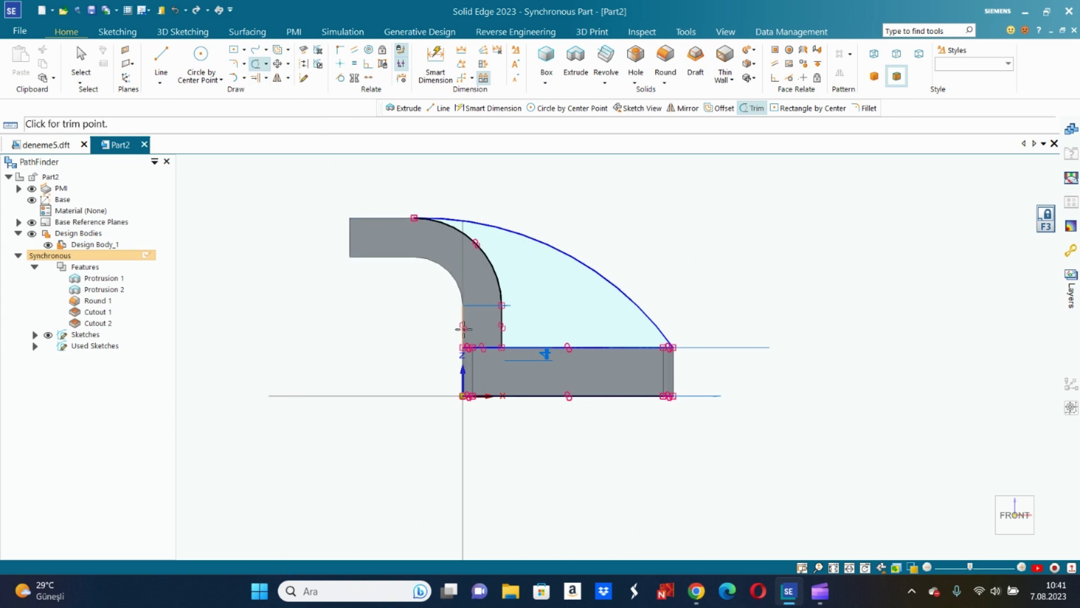
left_click(491, 347)
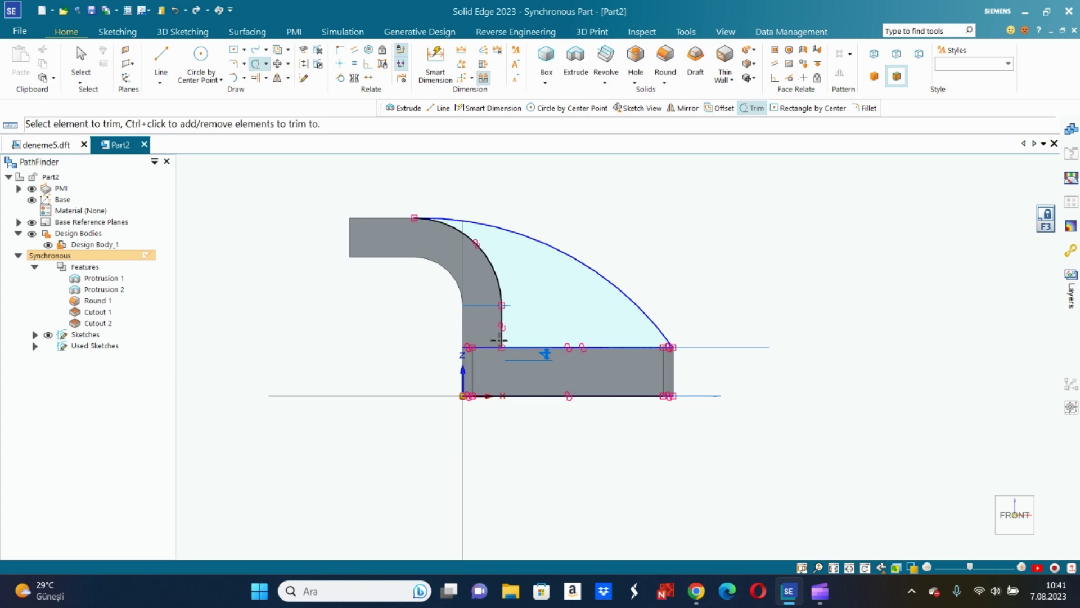
left_click(501, 327)
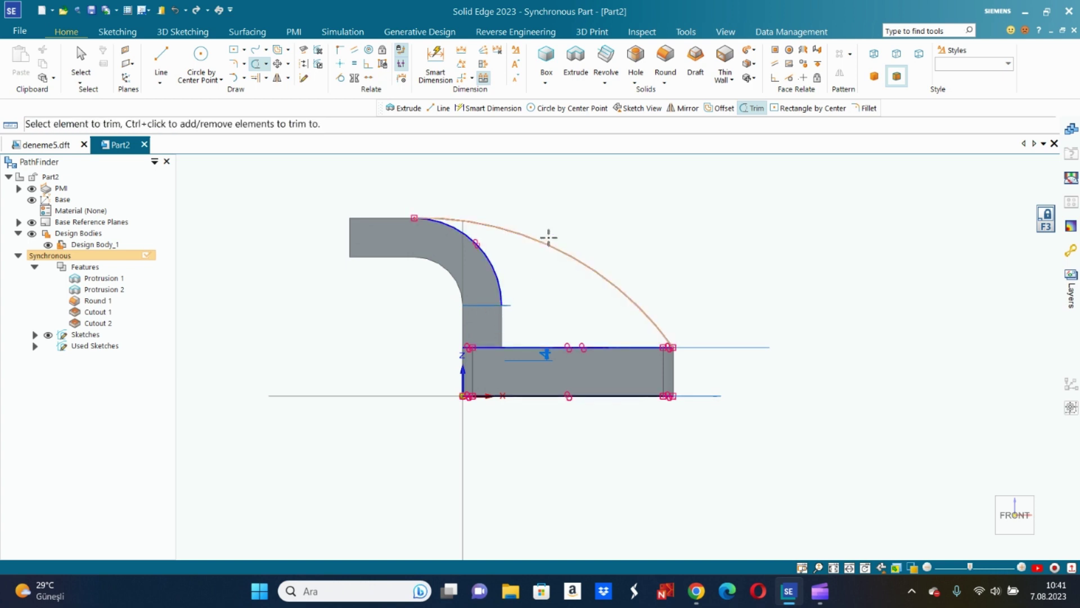
key("Escape")
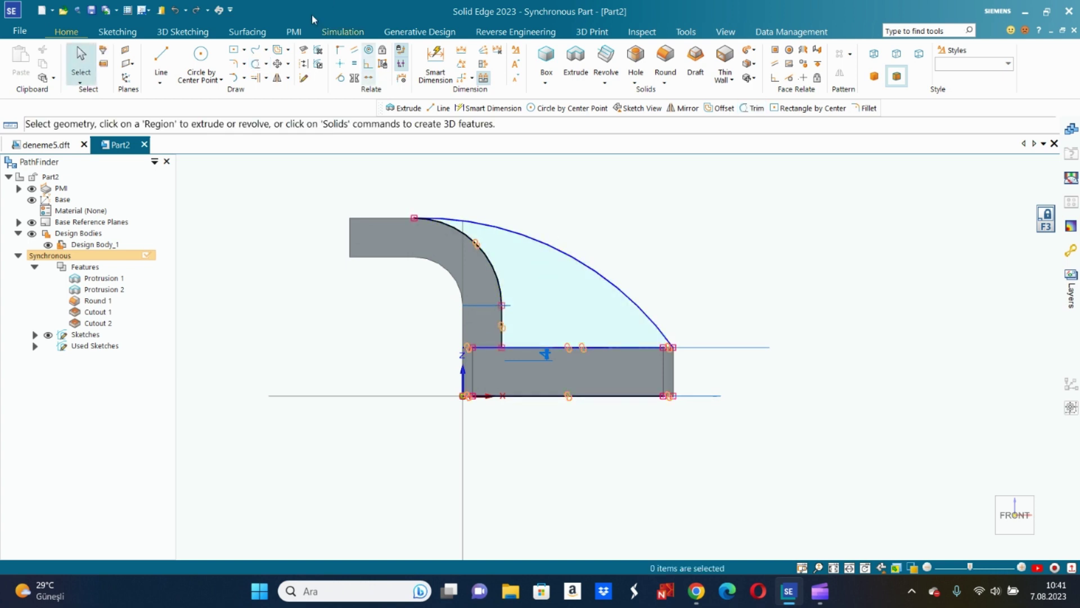
left_click(256, 63)
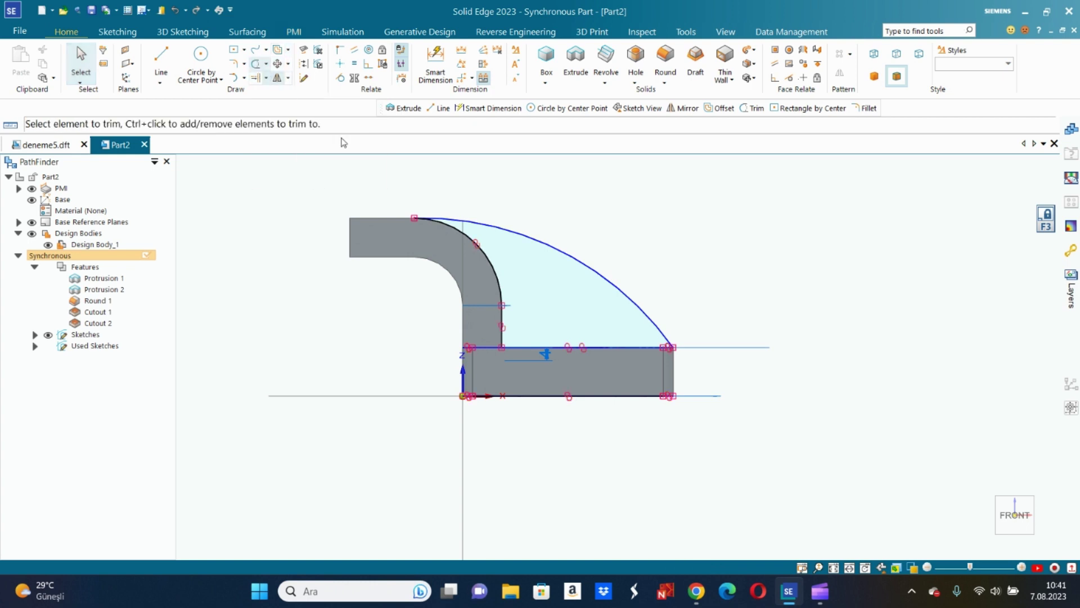
left_click(482, 345)
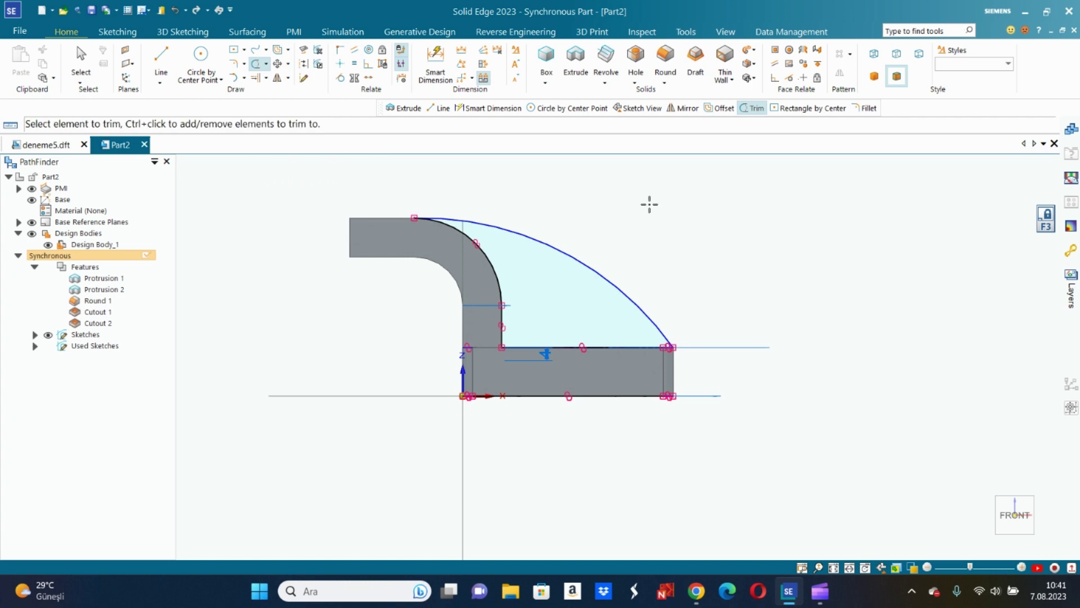
- Offset the arc-and-line chain 7 mm inward inside the shaded region
left_click(280, 52)
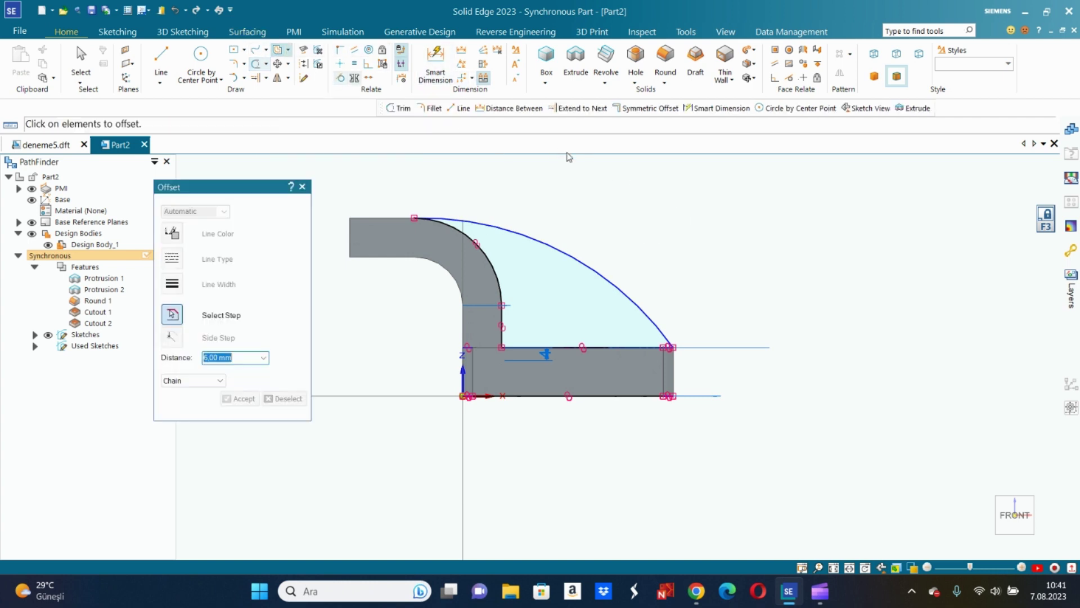
left_click(570, 255)
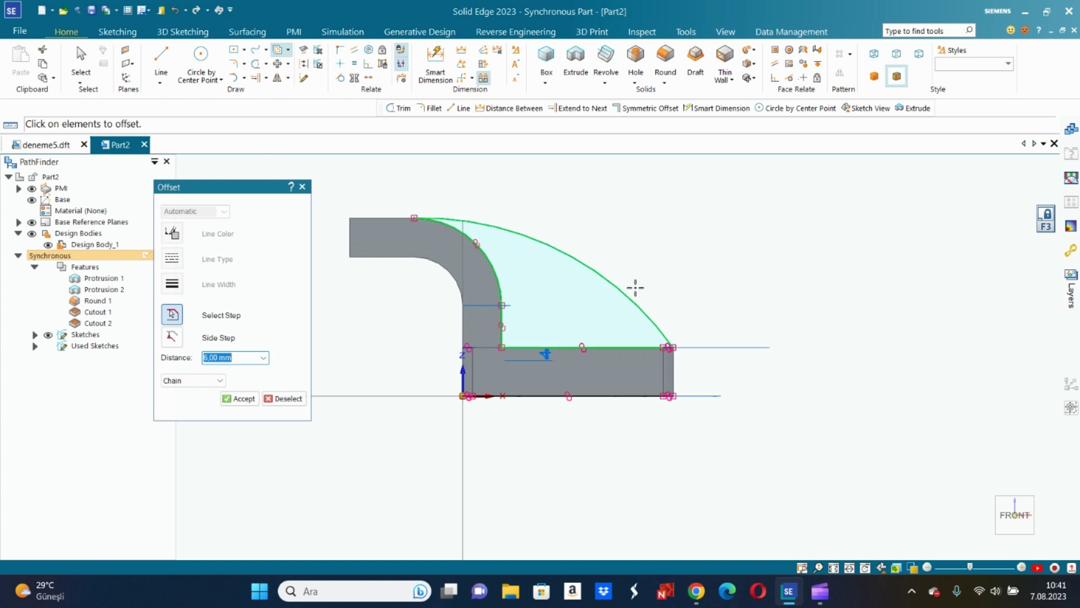
right_click(671, 235)
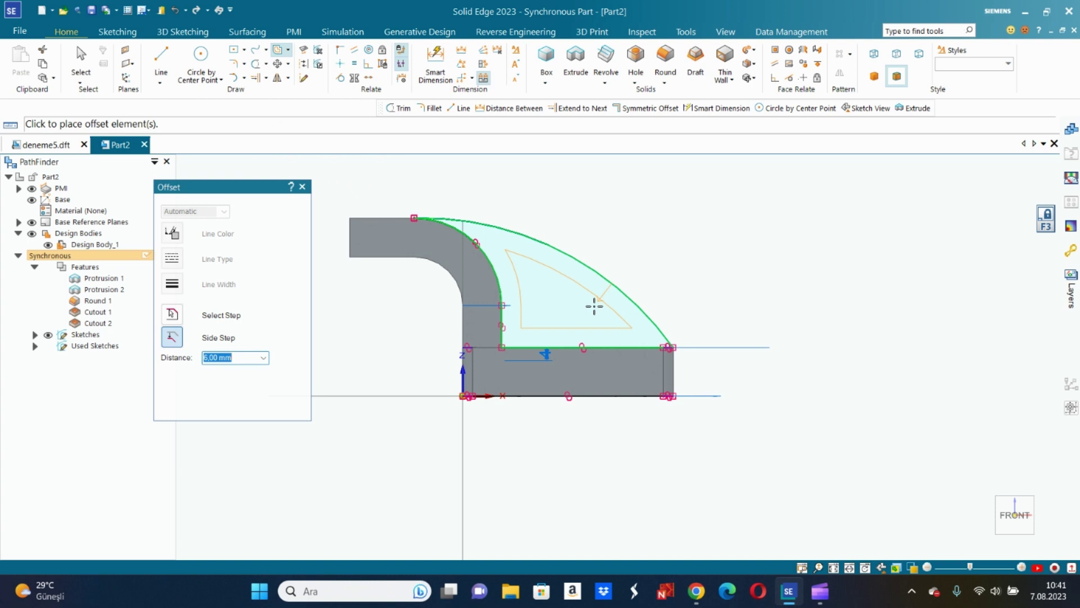
type("7")
key("Return")
left_click(590, 308)
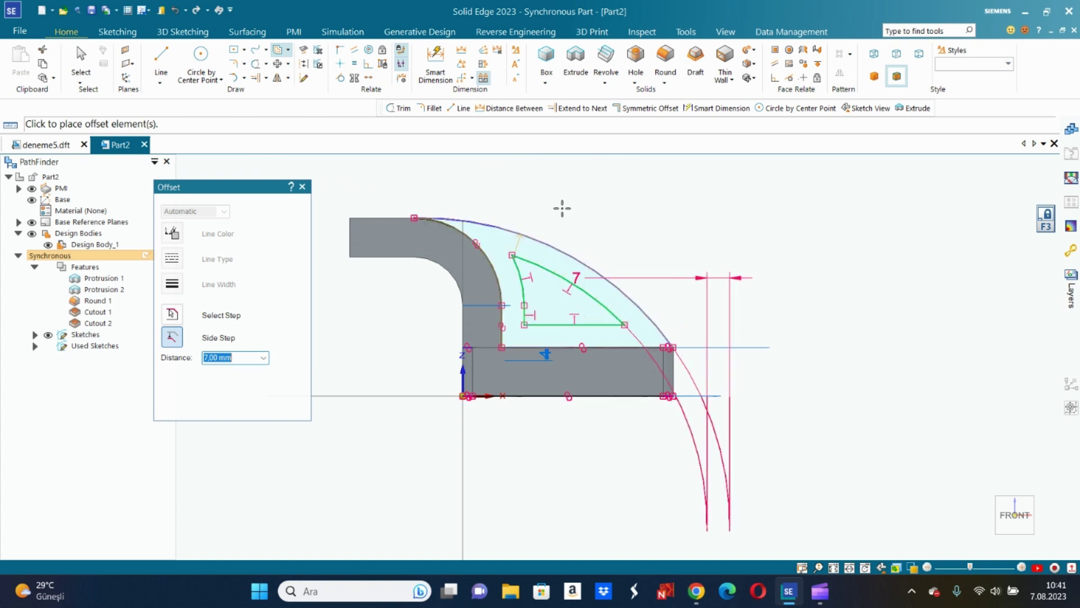
- Extend the pocket outline's line to meet the offset curve
left_click(256, 78)
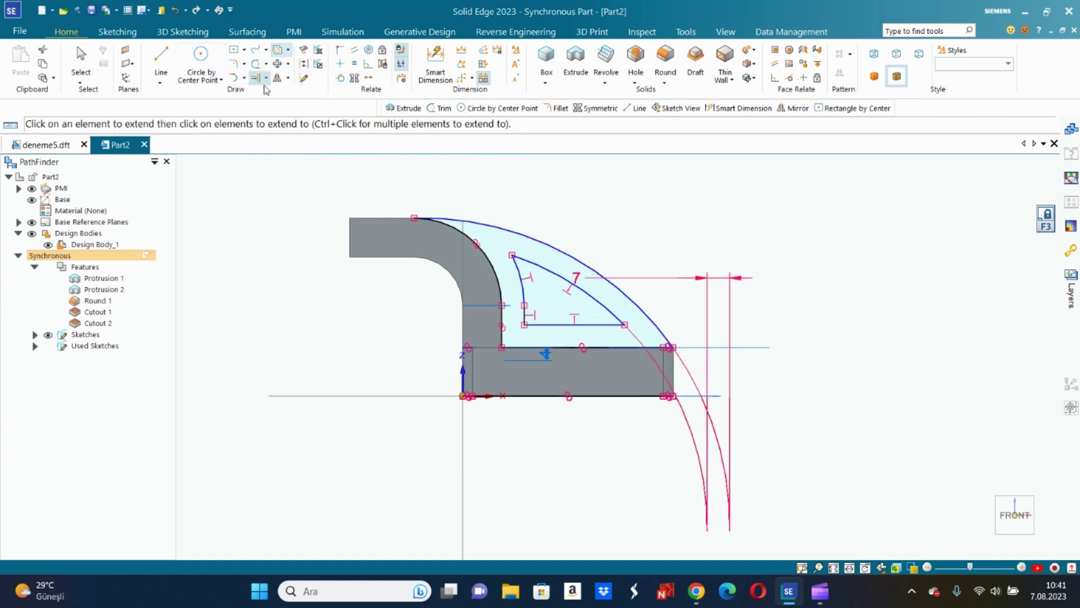
left_click_drag(601, 342, 695, 350)
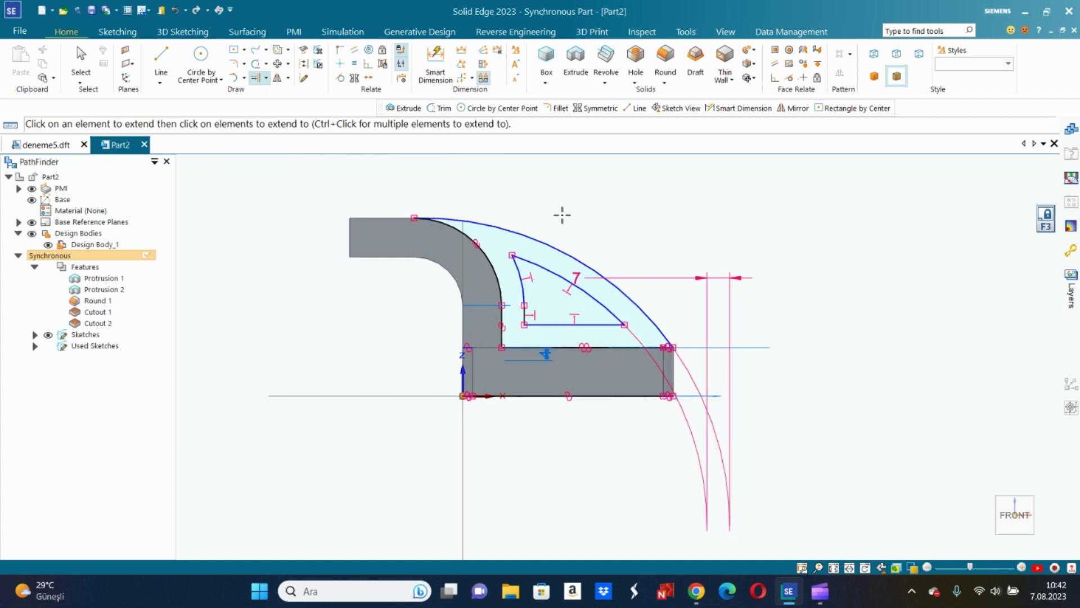
middle_click_drag(563, 214, 516, 214)
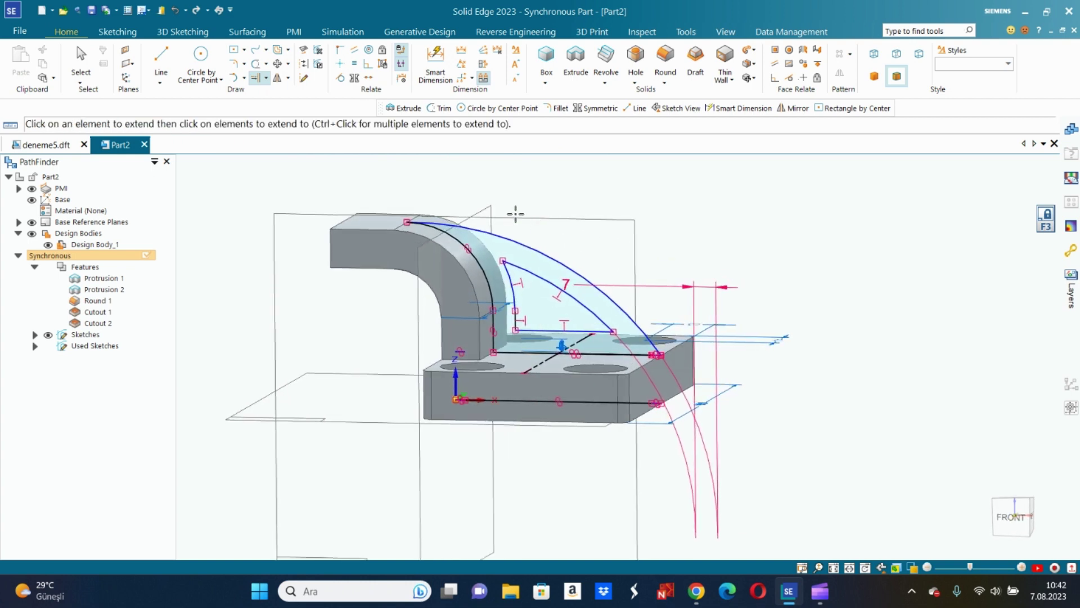
left_click(233, 63)
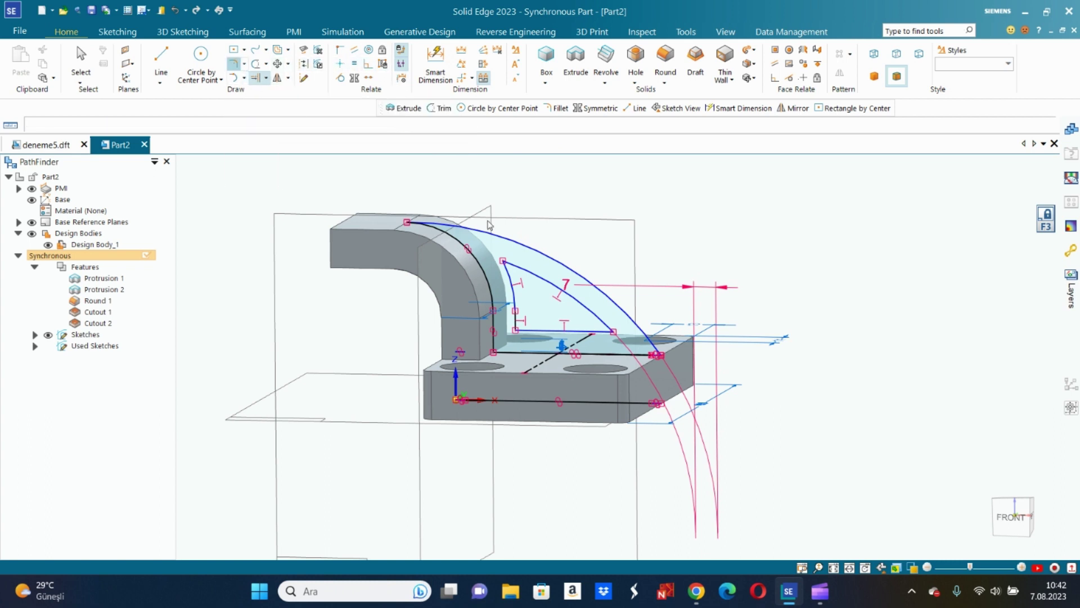
- Round the pocket outline's corners with 3 mm fillets
left_click(513, 280)
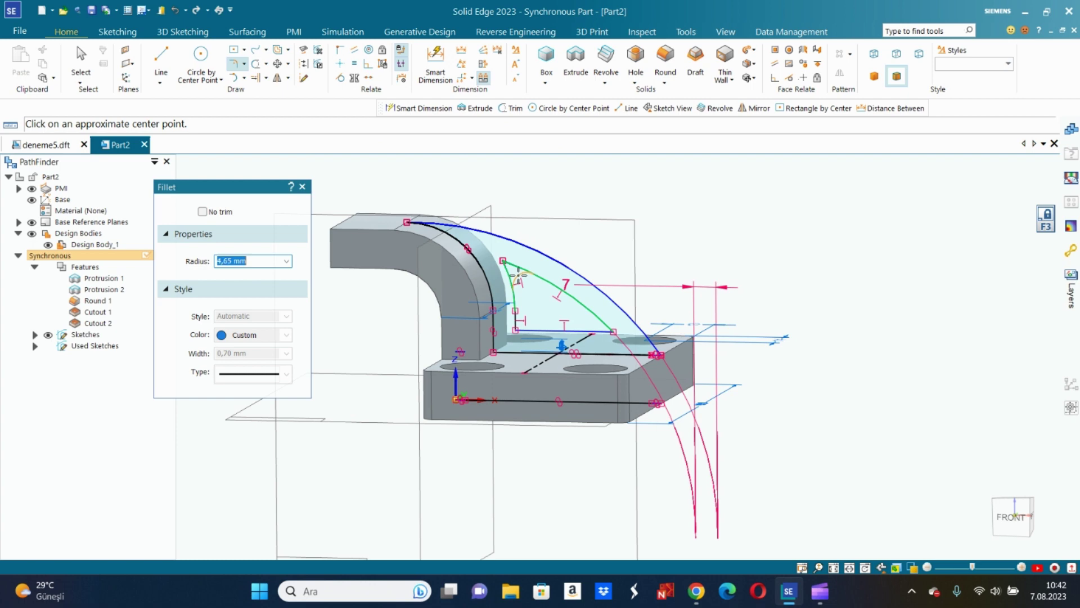
left_click(518, 275)
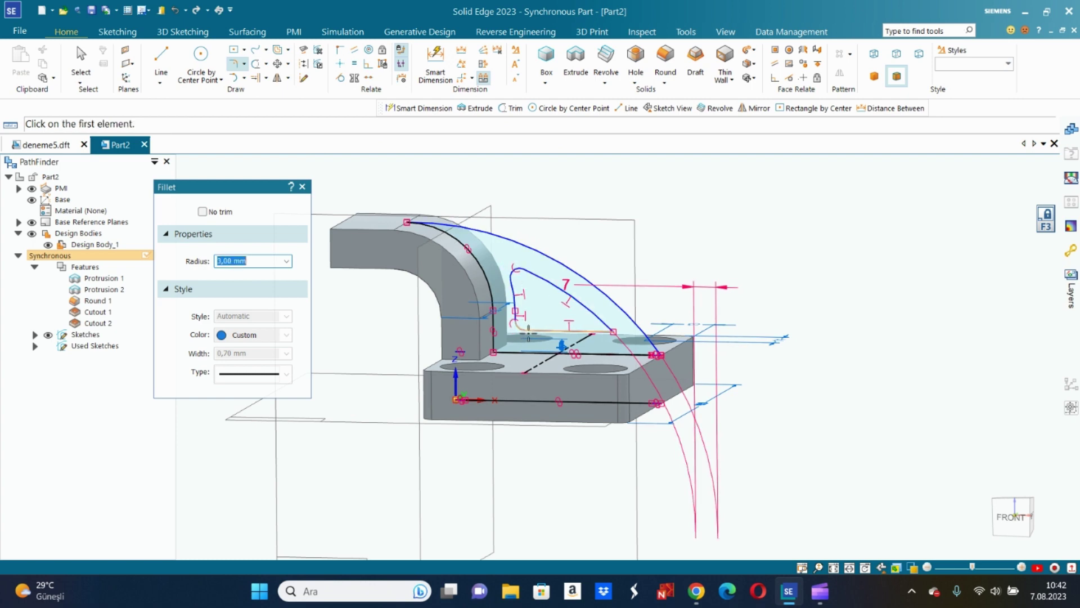
left_click(594, 332)
left_click(611, 325)
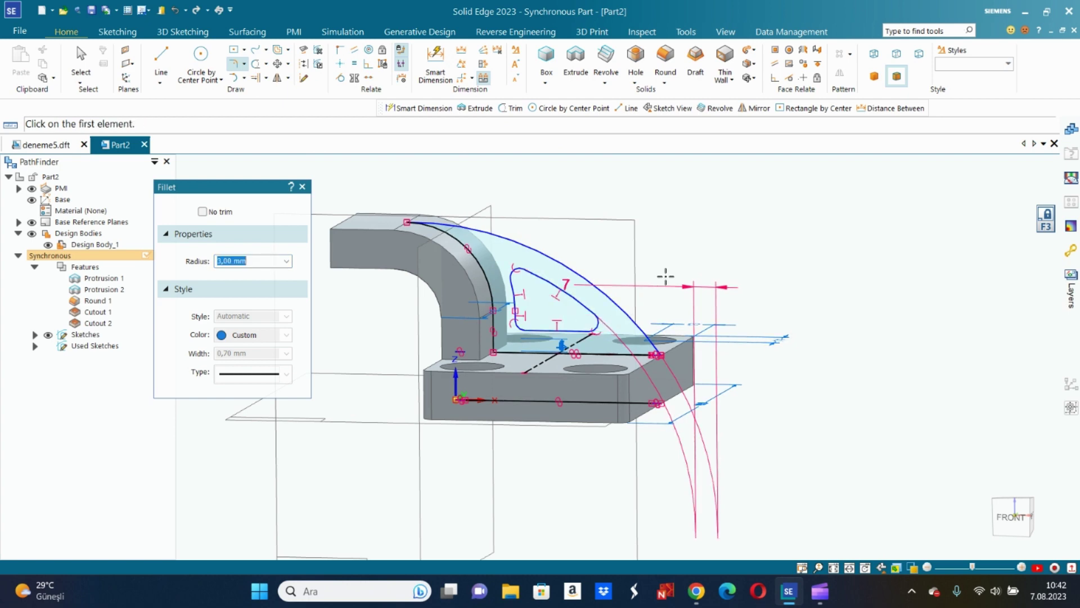
middle_click_drag(667, 227, 640, 241)
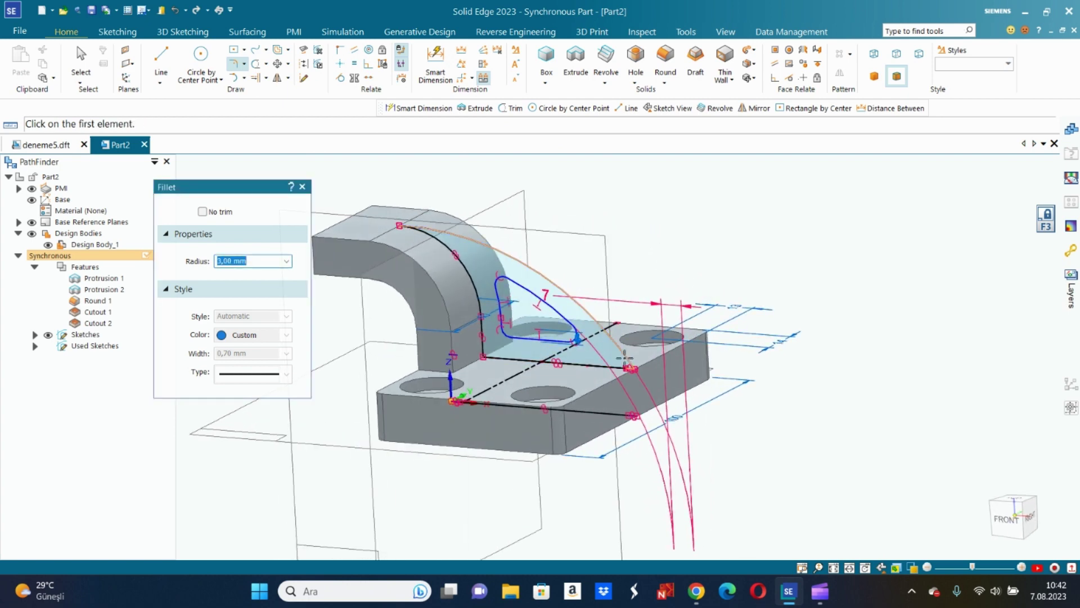
left_click(576, 62)
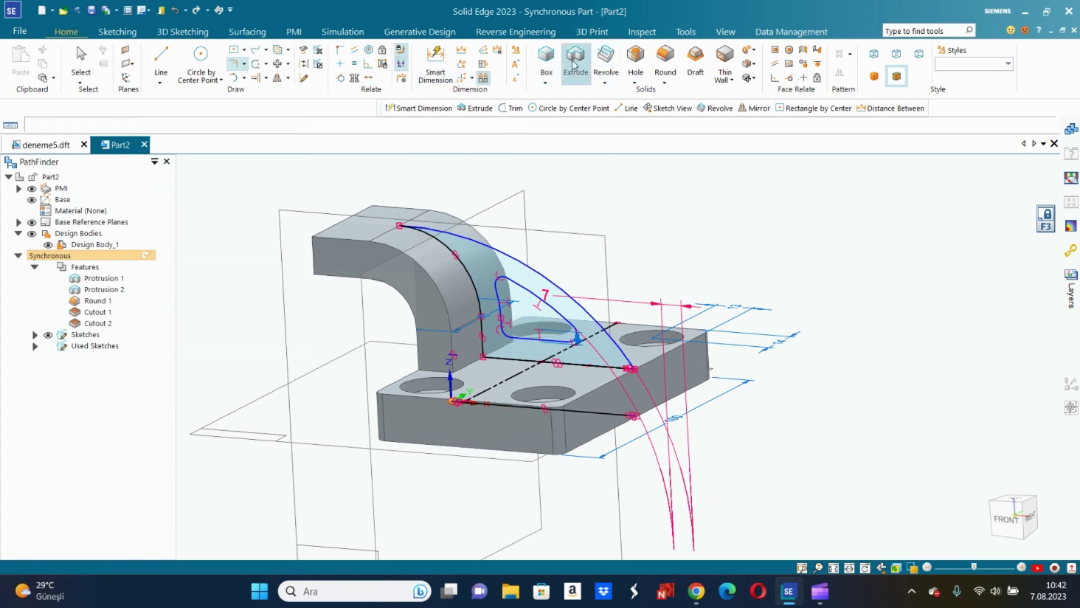
- Extrude the rounded pocket outline 5 mm symmetrically, creating Protrusion 3
left_click(520, 341)
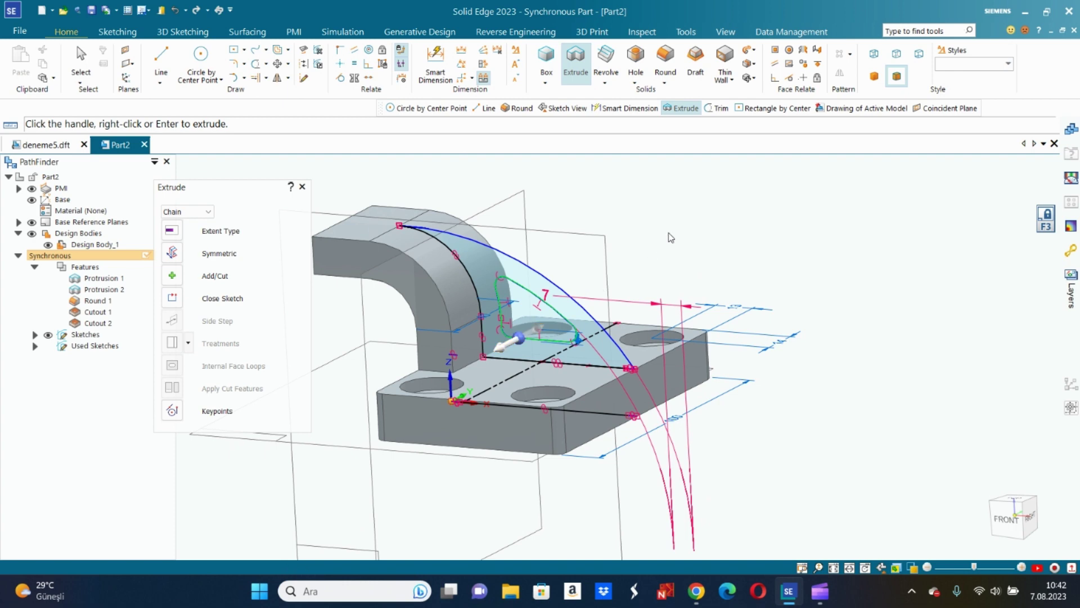
left_click(173, 253)
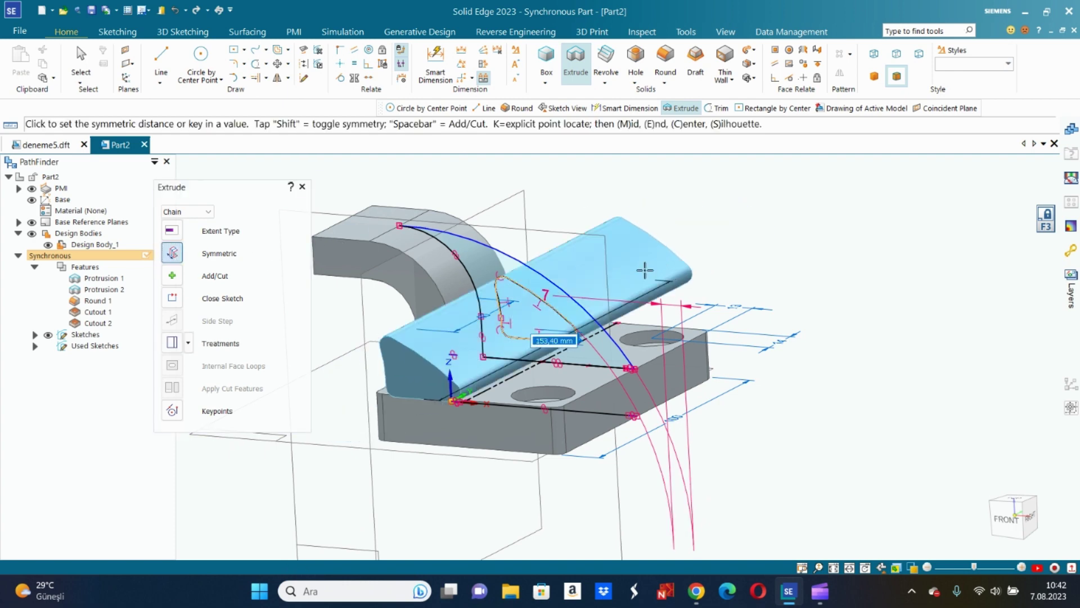
type("5")
key("Return")
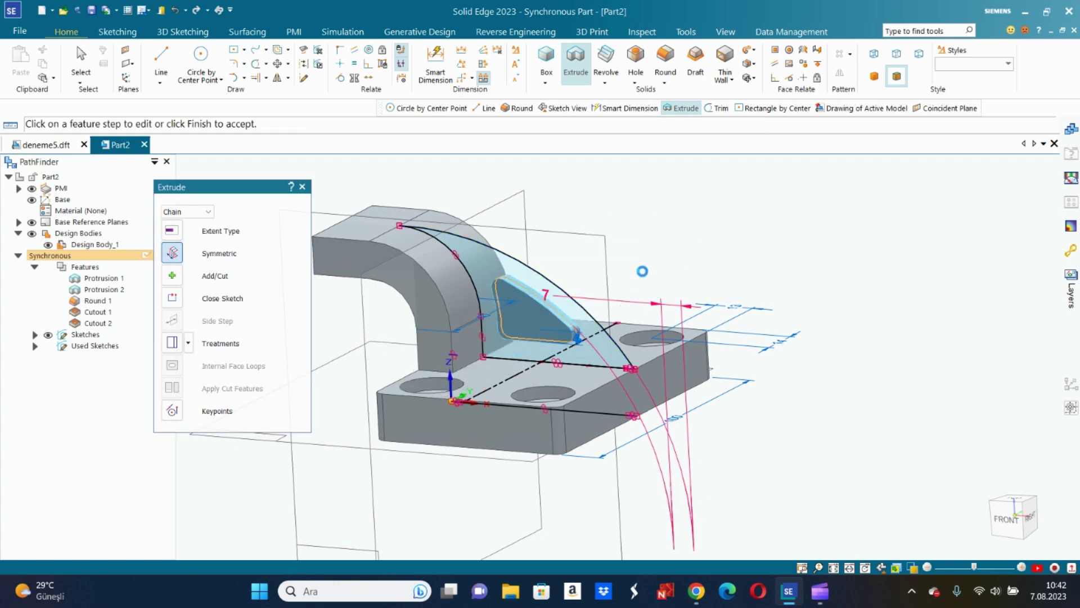
key("Escape")
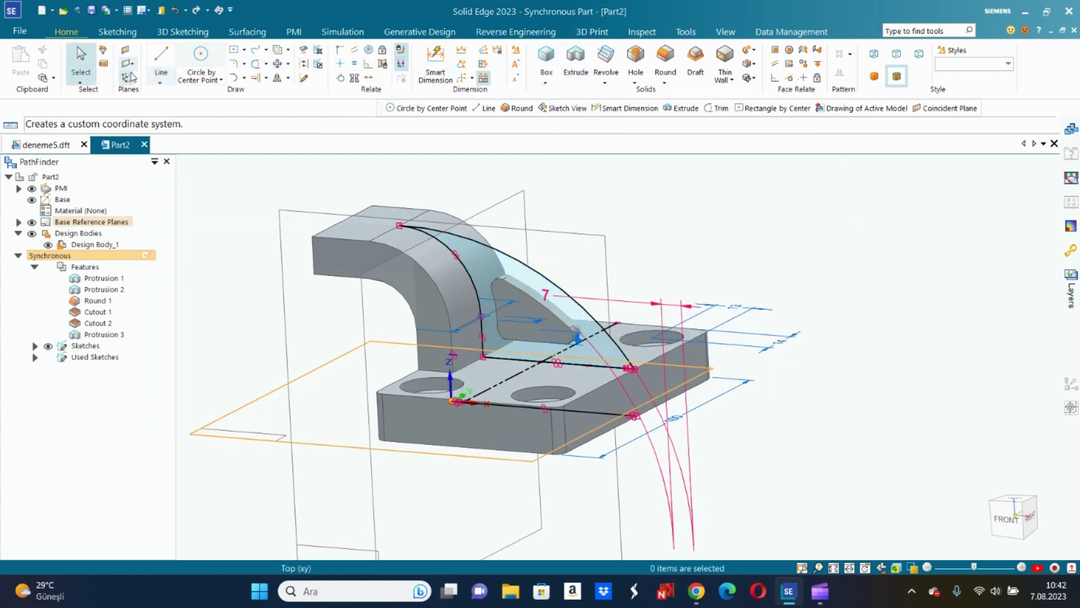
- Project the triangular slab face's edges onto the sketch plane
left_click(304, 52)
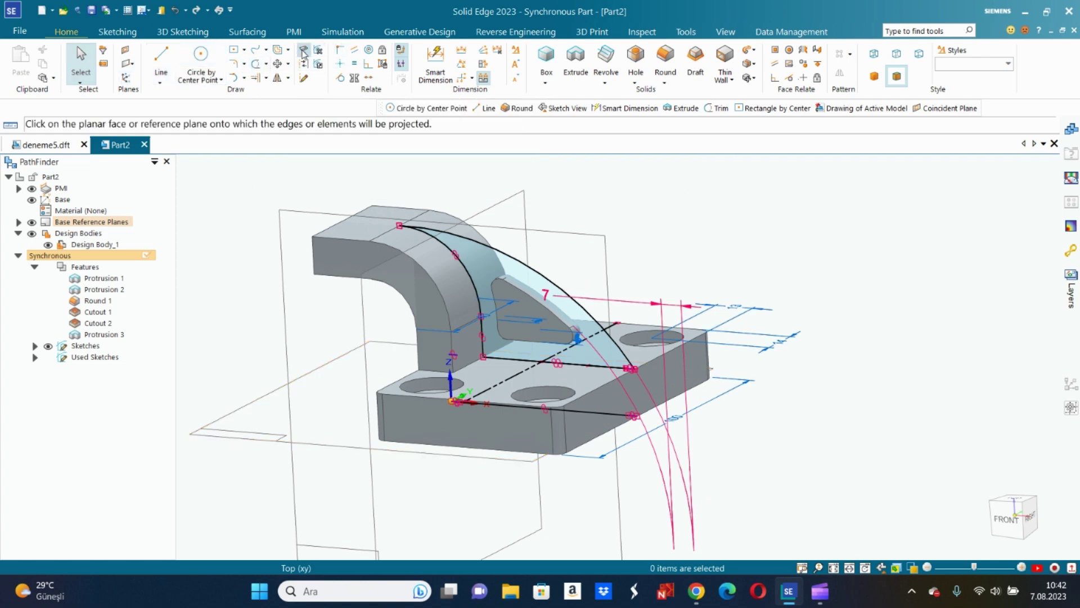
left_click(283, 220)
left_click(506, 367)
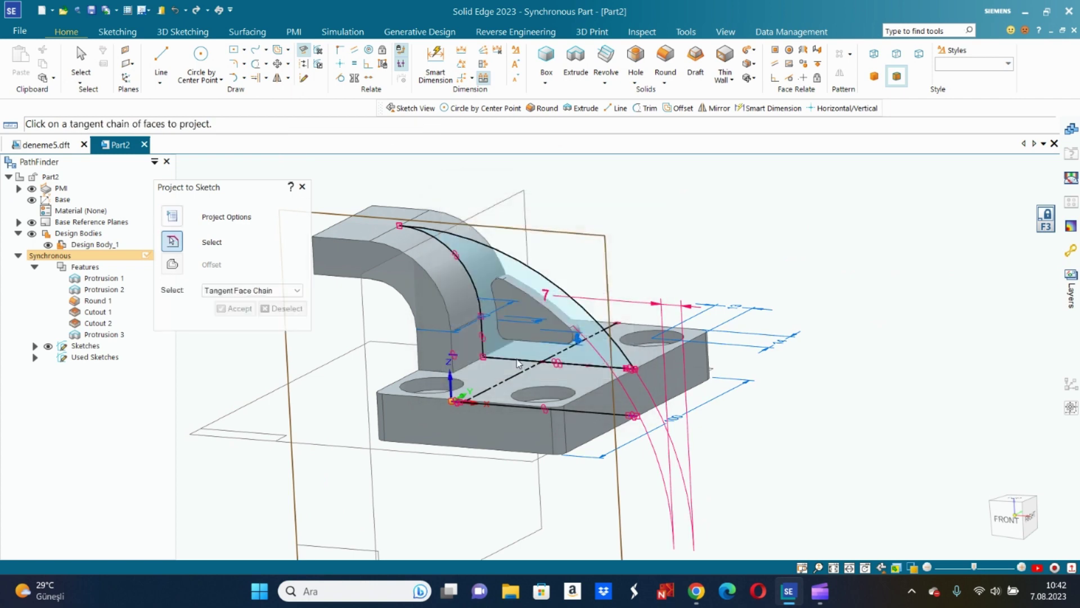
left_click(540, 316)
right_click(630, 266)
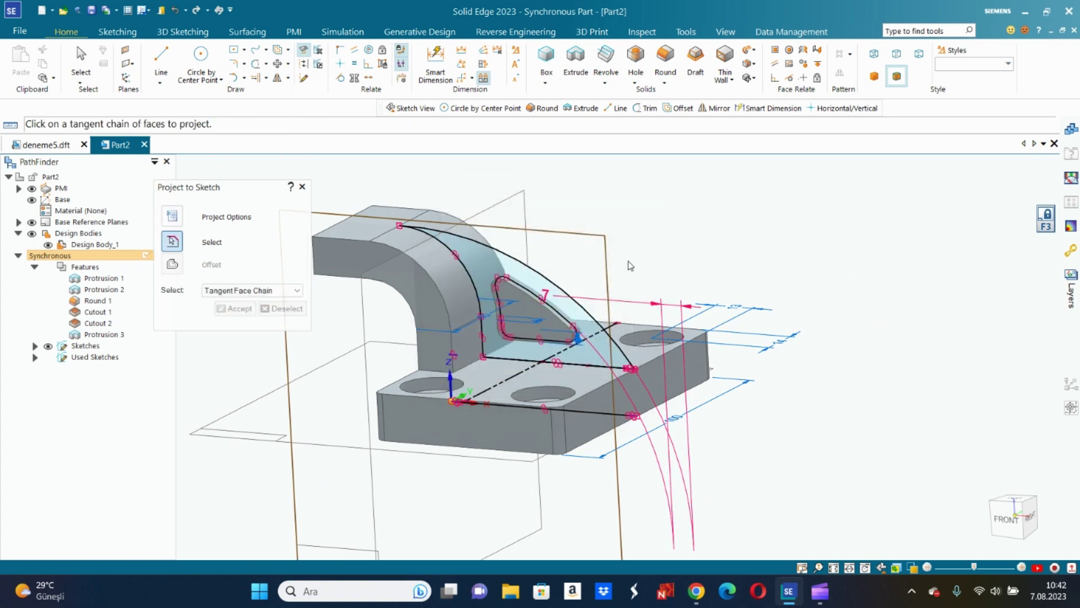
- Pick the rib region by face selection for extrusion, checking the deneme5.dft reference drawing
left_click(576, 57)
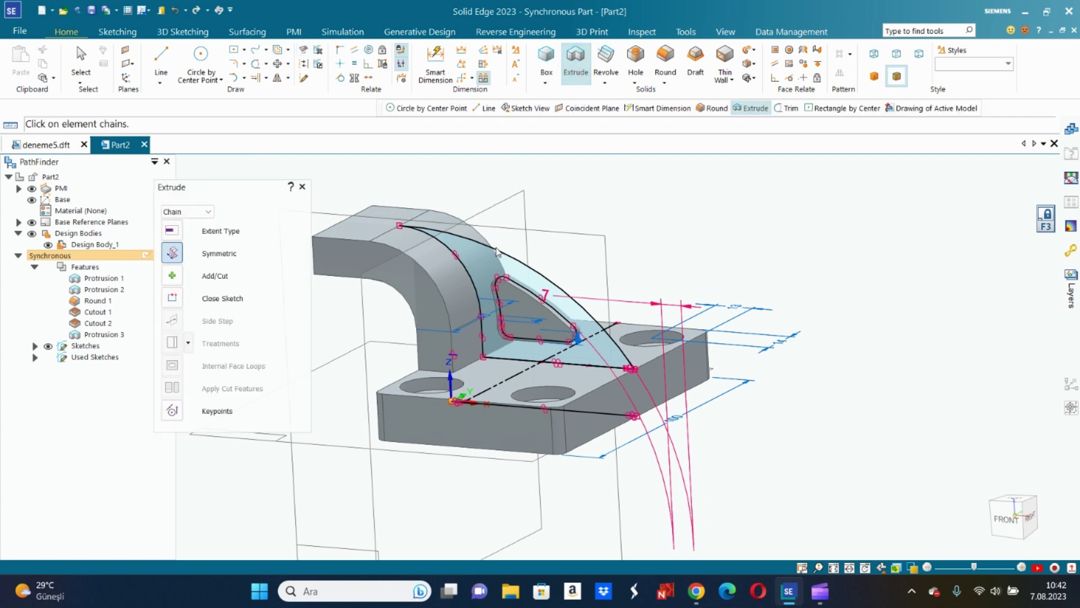
left_click(209, 219)
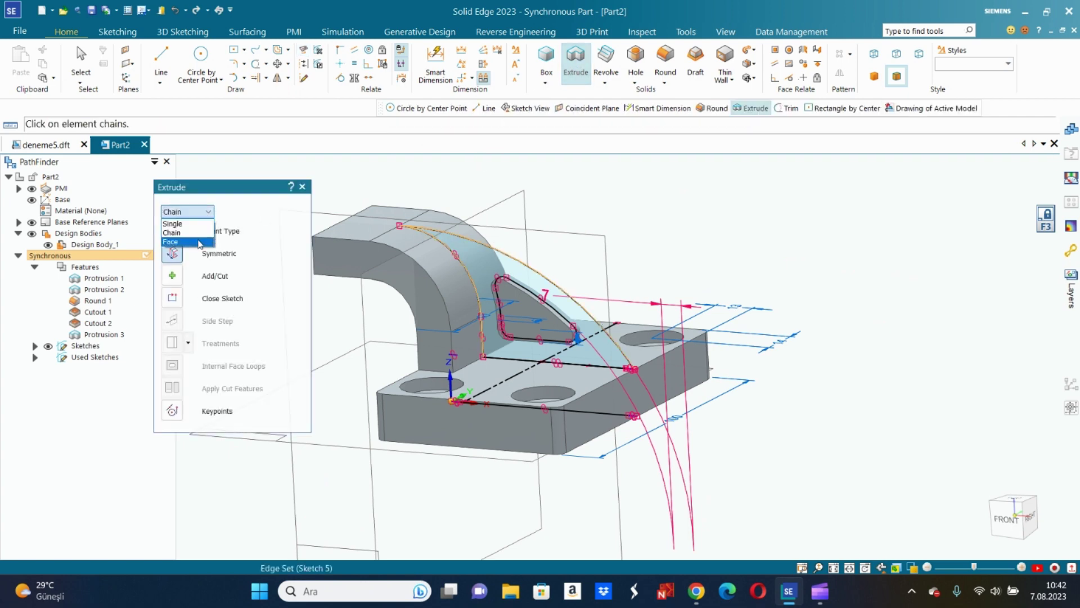
left_click(194, 243)
left_click(488, 255)
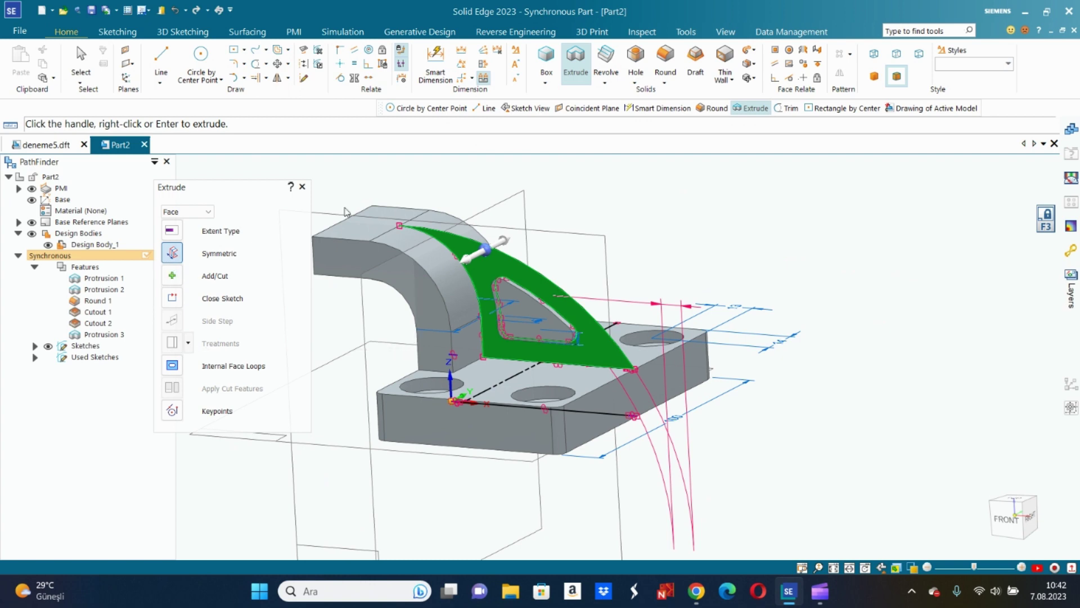
right_click(741, 234)
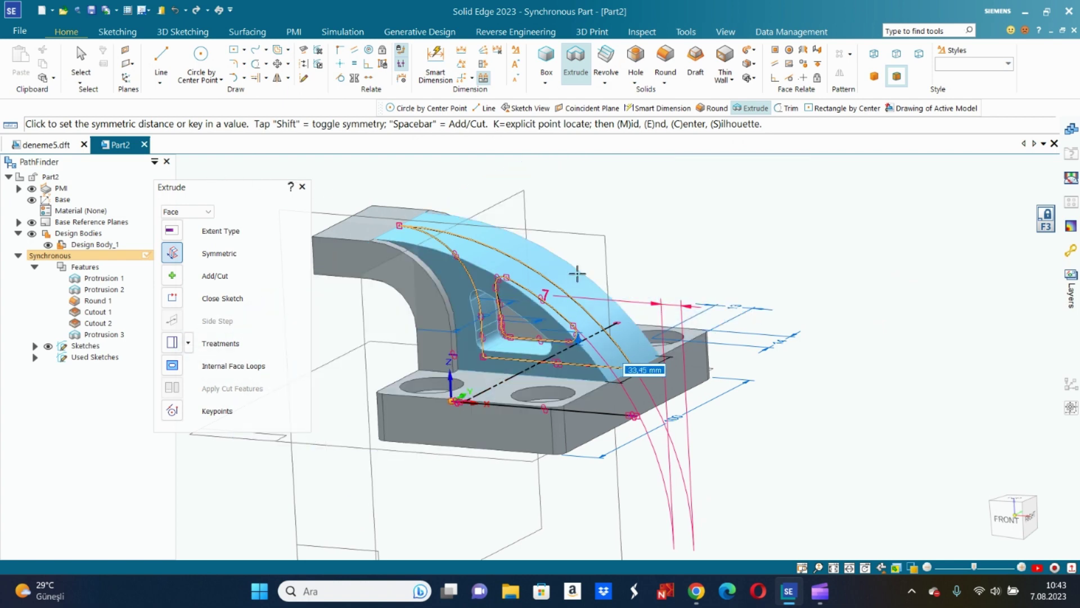
left_click(45, 145)
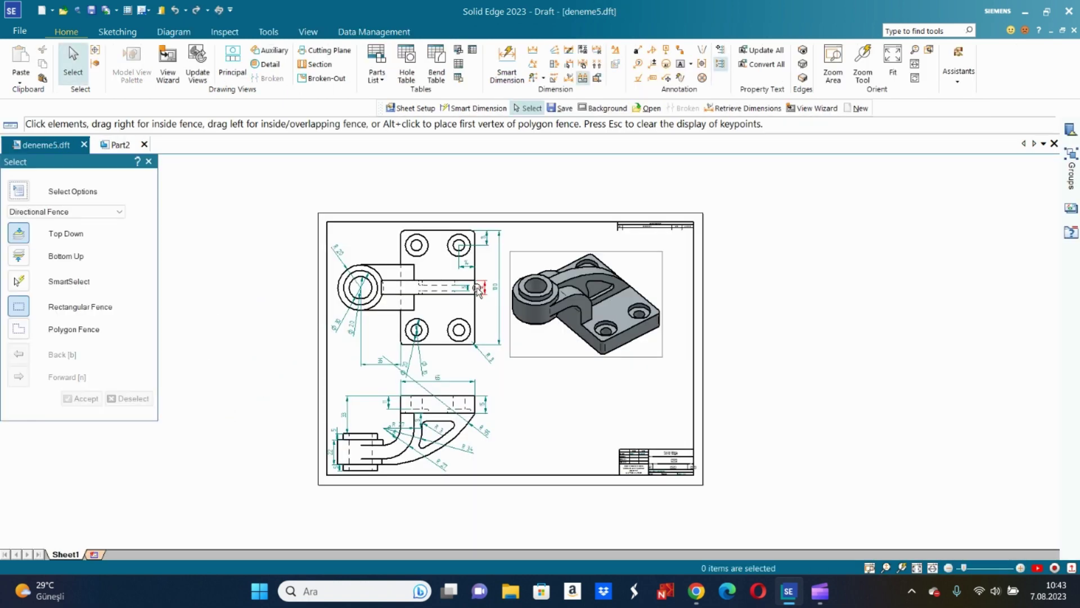
left_click(118, 145)
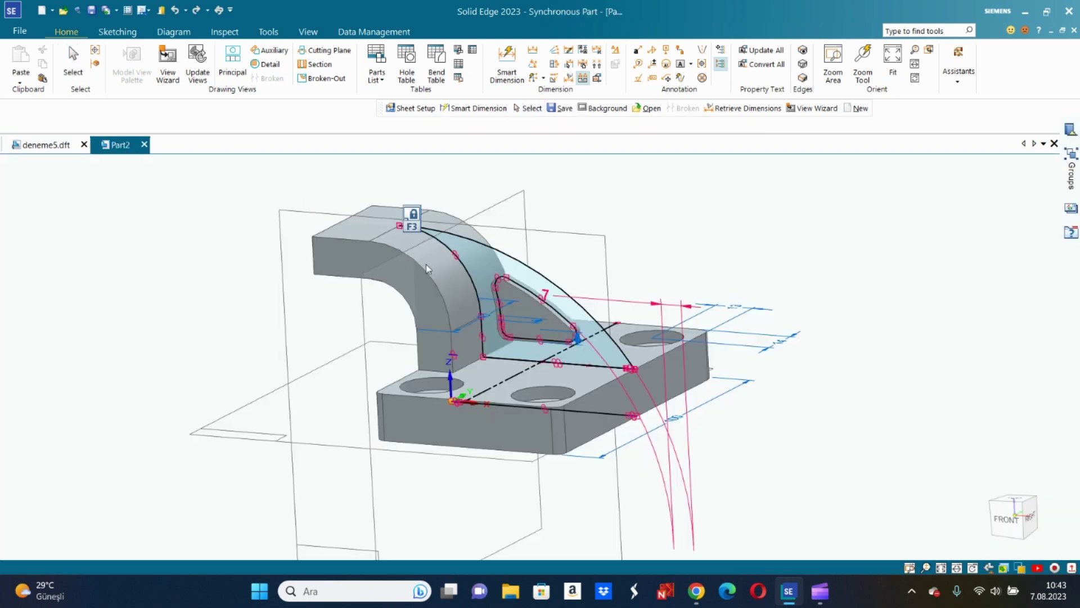
- Extrude the rib region 12 mm symmetric to form Protrusion 4
left_click(576, 56)
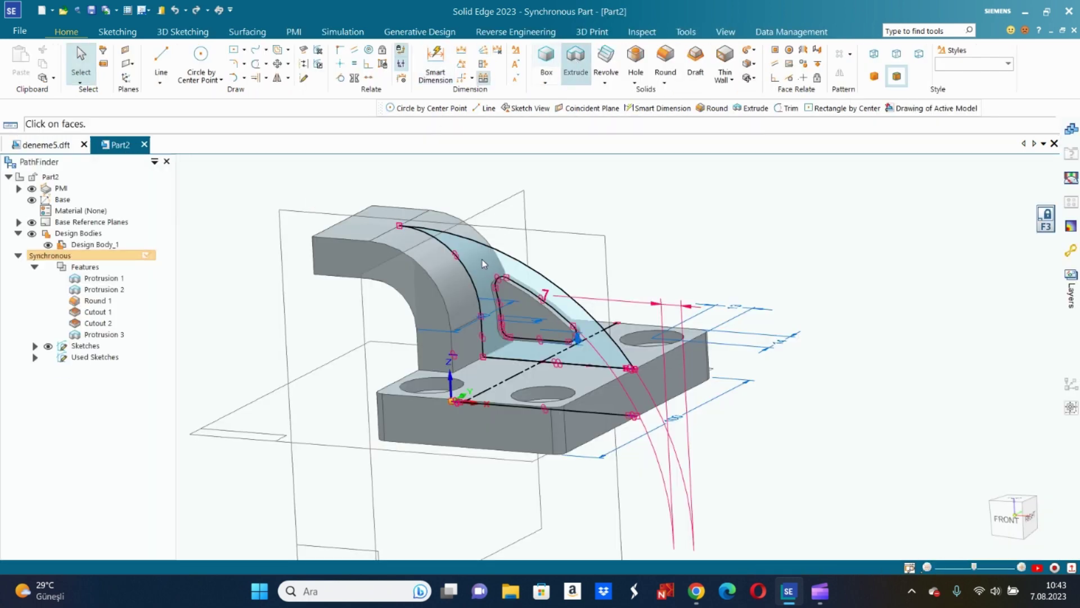
left_click(511, 262)
type("12")
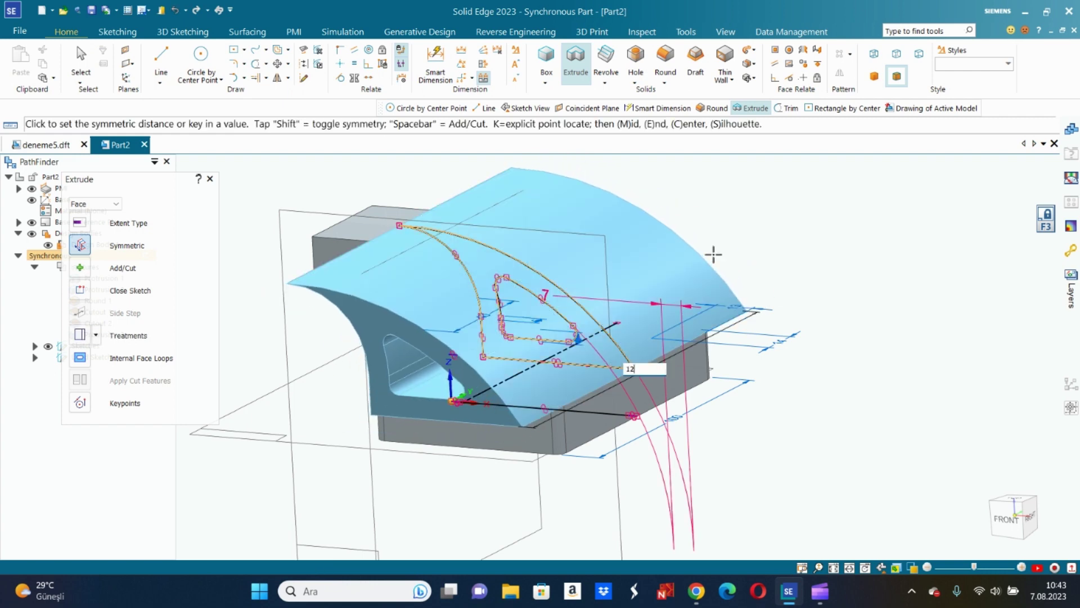
key("Return")
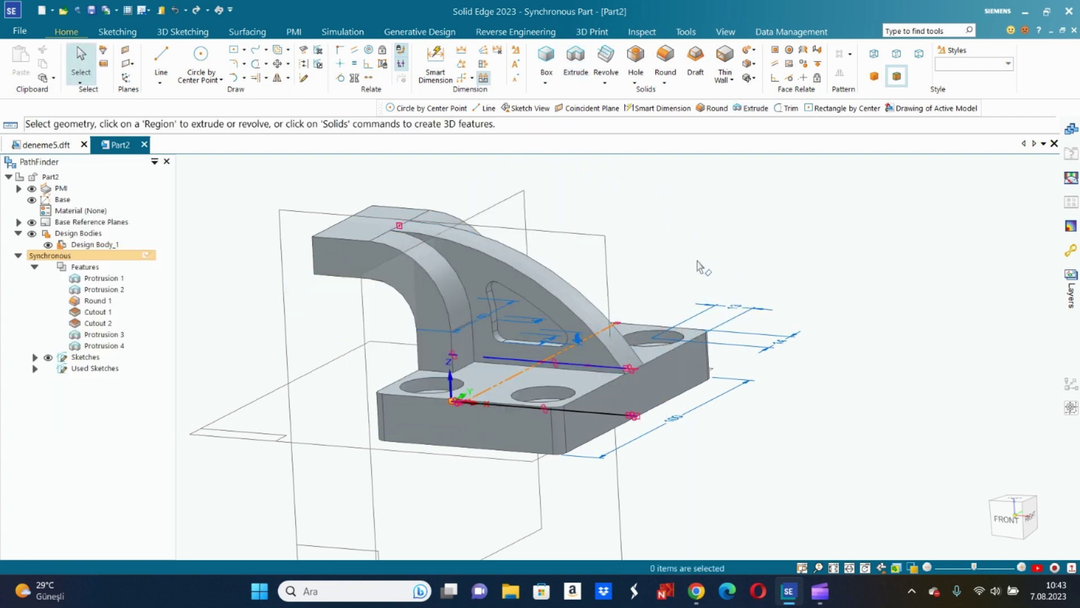
middle_click_drag(696, 267, 669, 292)
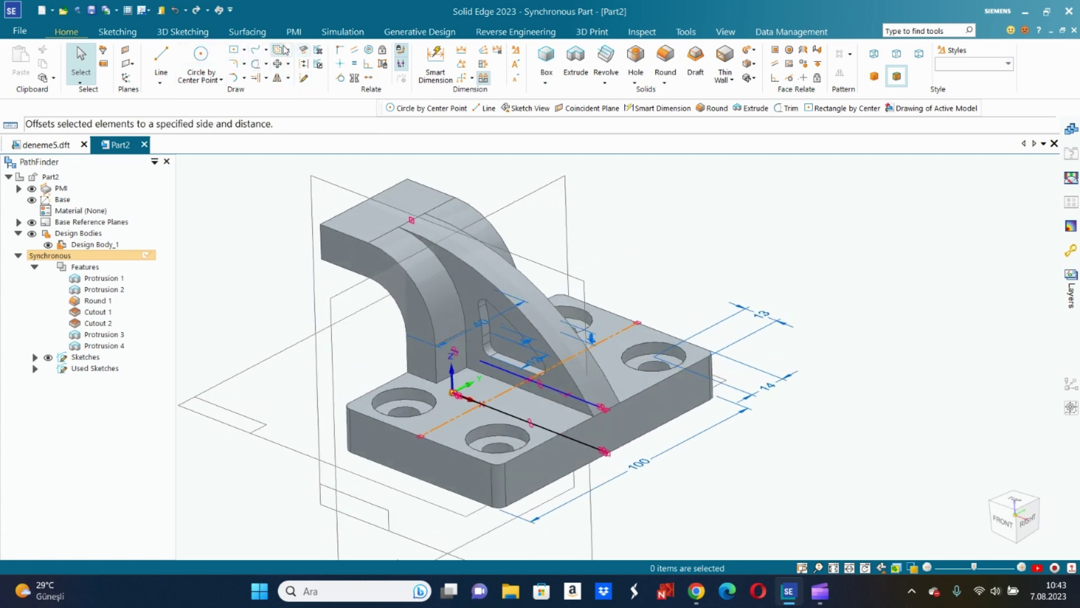
- Create Plane 4 offset 6 mm from the curved arm's top face and select it
left_click(125, 50)
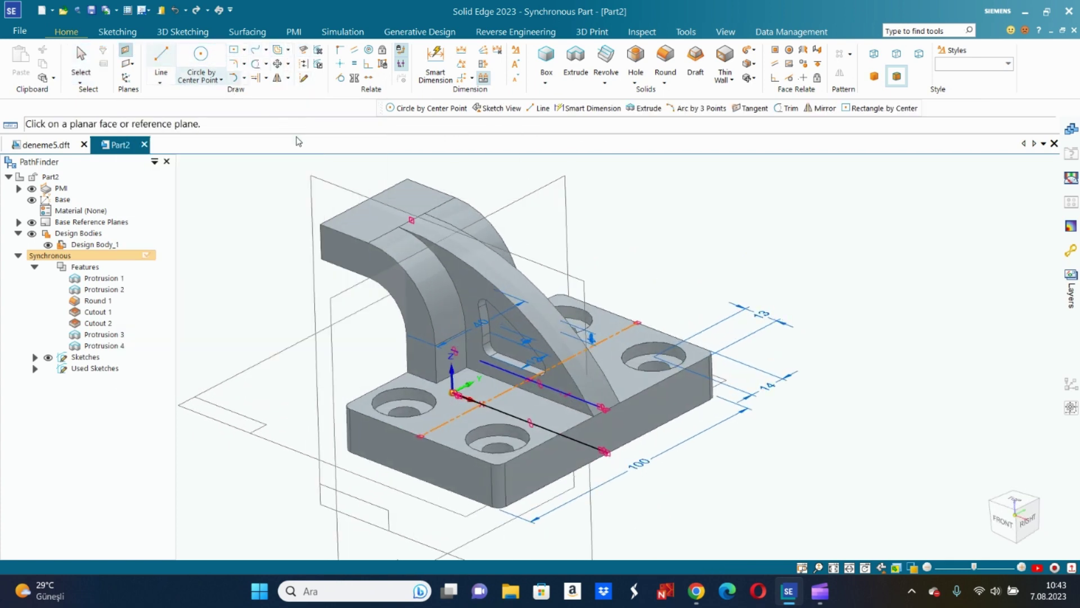
left_click(414, 191)
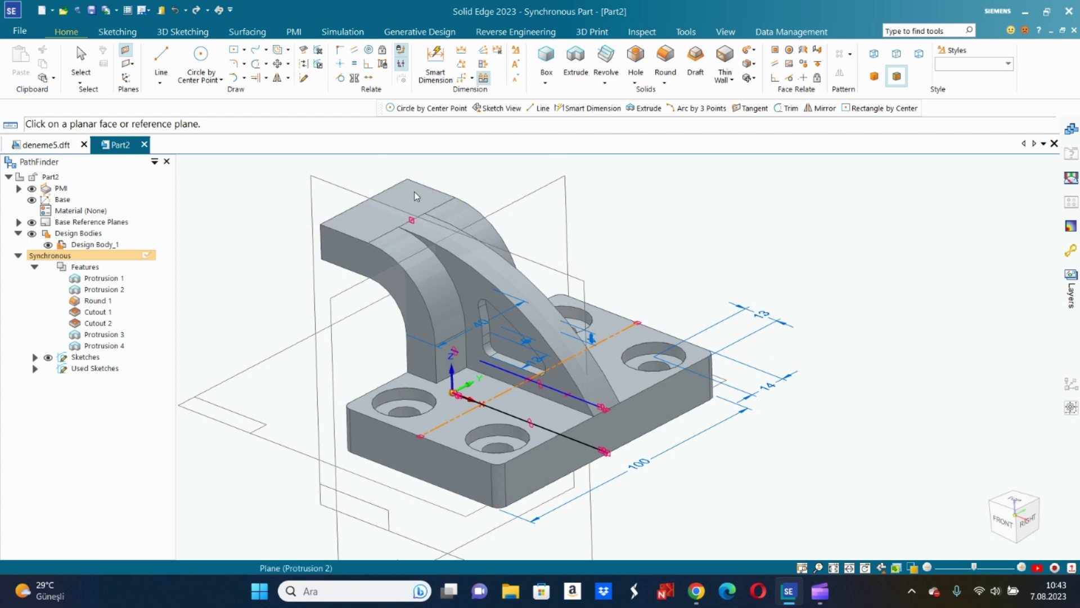
left_click(388, 179)
type("6")
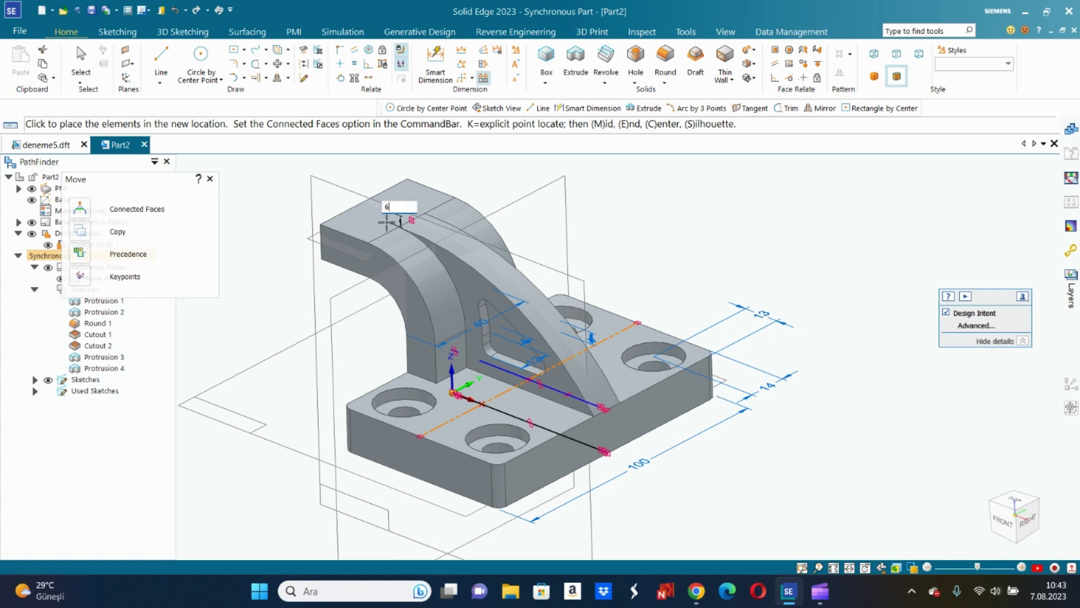
key("Return")
left_click(388, 224)
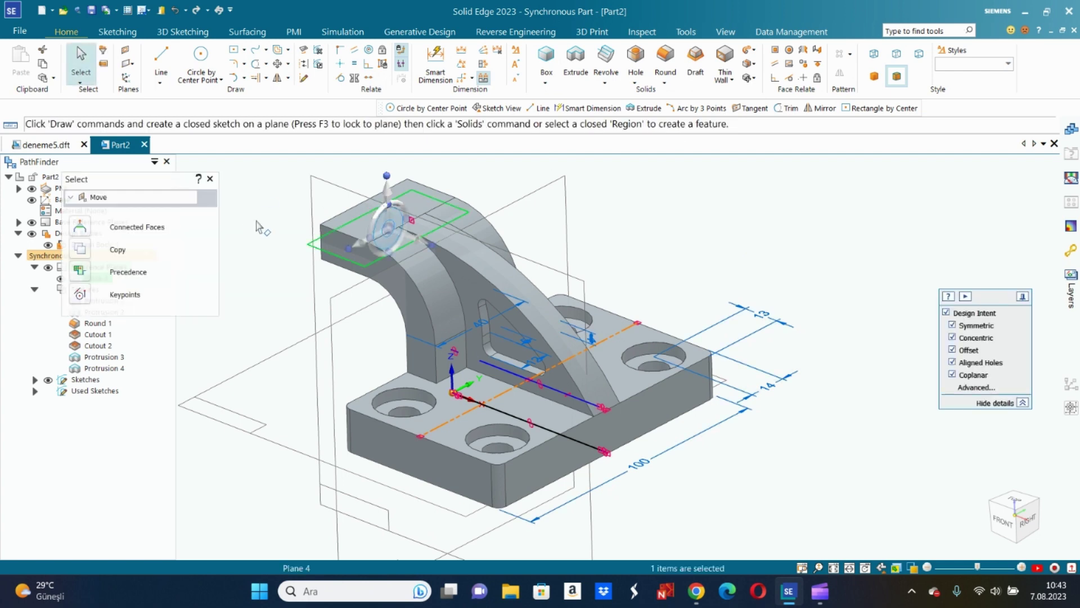
middle_click_drag(263, 228, 306, 265)
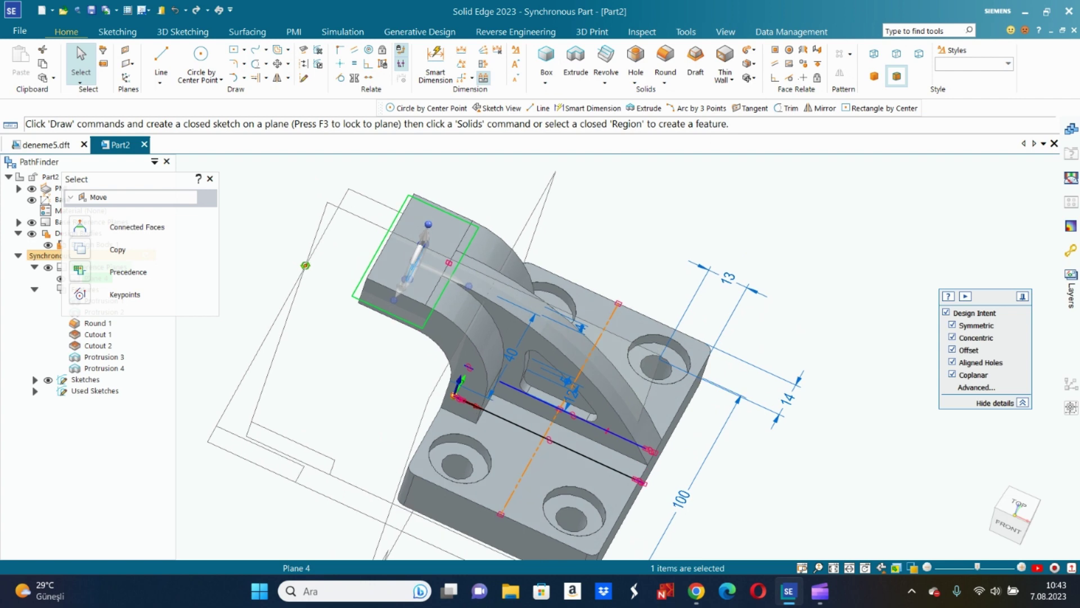
- Draw a 40 mm circle centred on the arm end's edge midpoint, viewed head-on
left_click(198, 54)
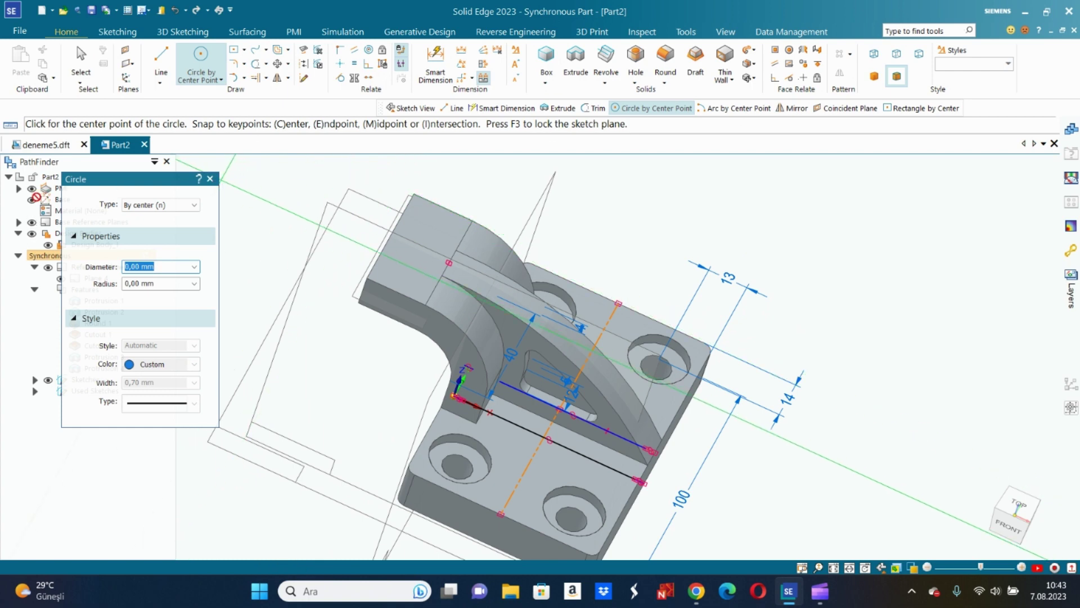
mouse_move(253, 281)
middle_mouse_down()
mouse_move(428, 232)
mouse_move(428, 241)
mouse_move(385, 220)
middle_mouse_up()
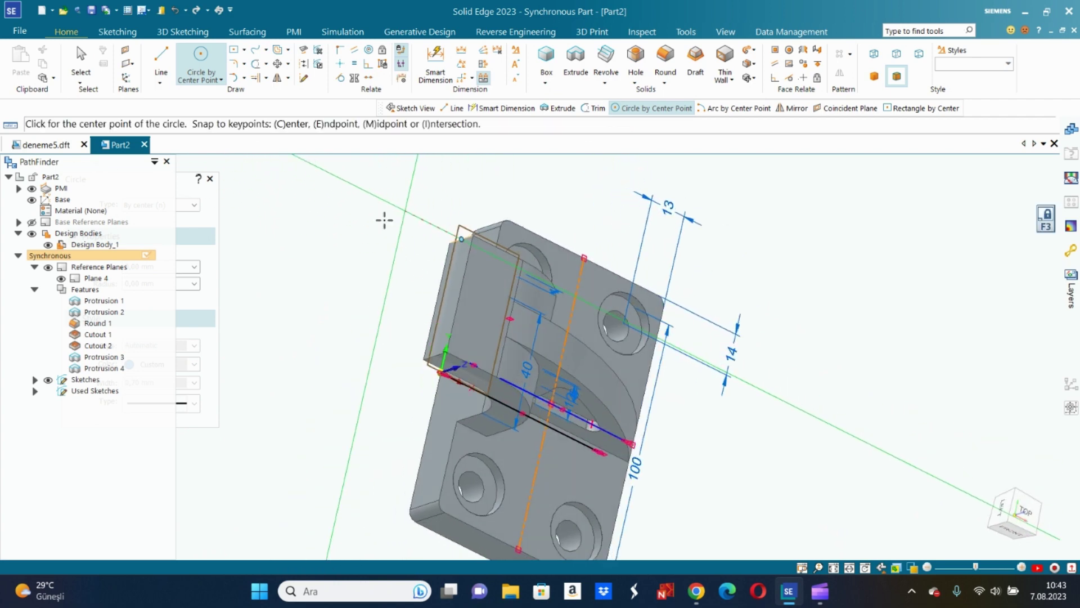
key("ctrl+h")
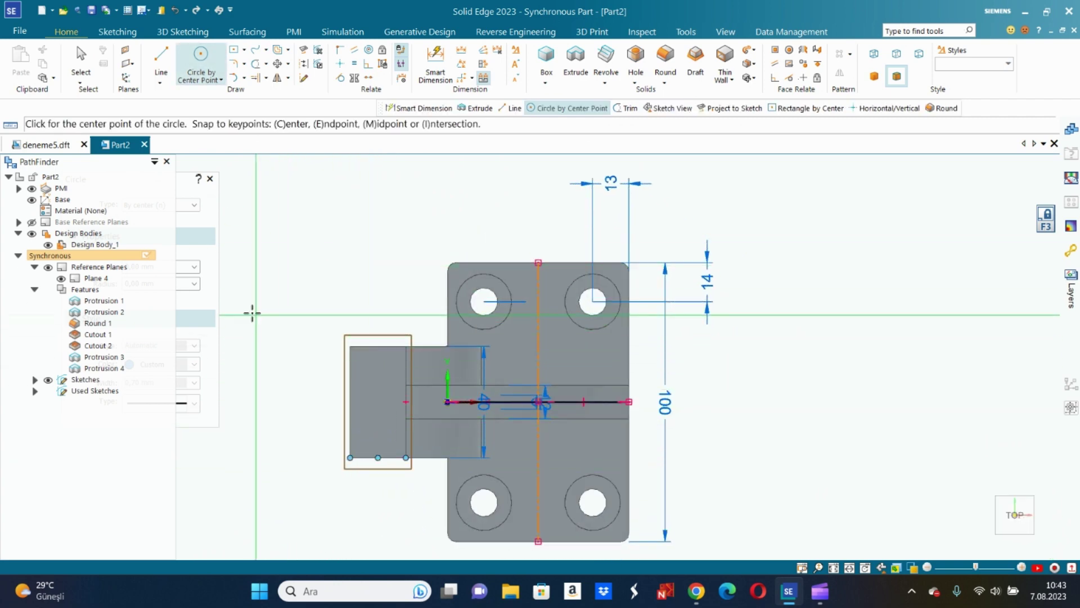
left_click(350, 402)
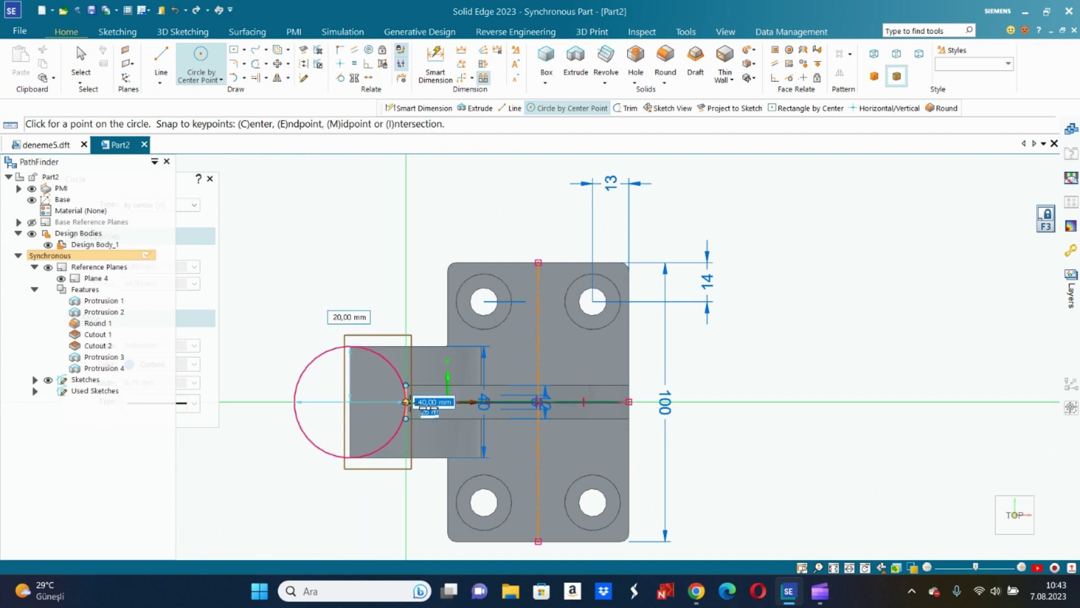
left_click(406, 402)
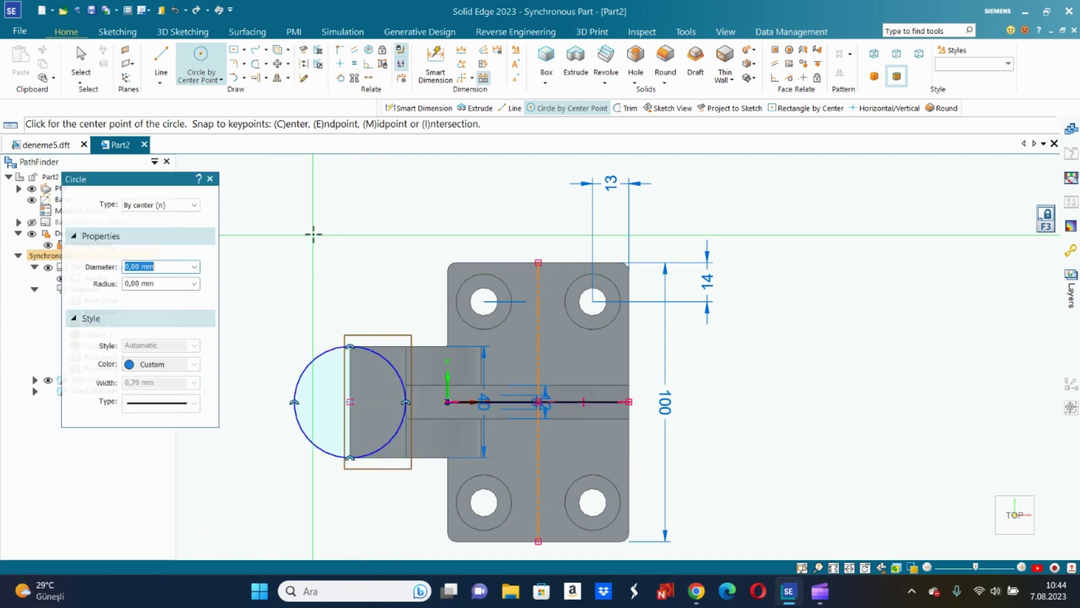
- Add concentric 30 mm and 20 mm circles on the same centre point
left_click(350, 402)
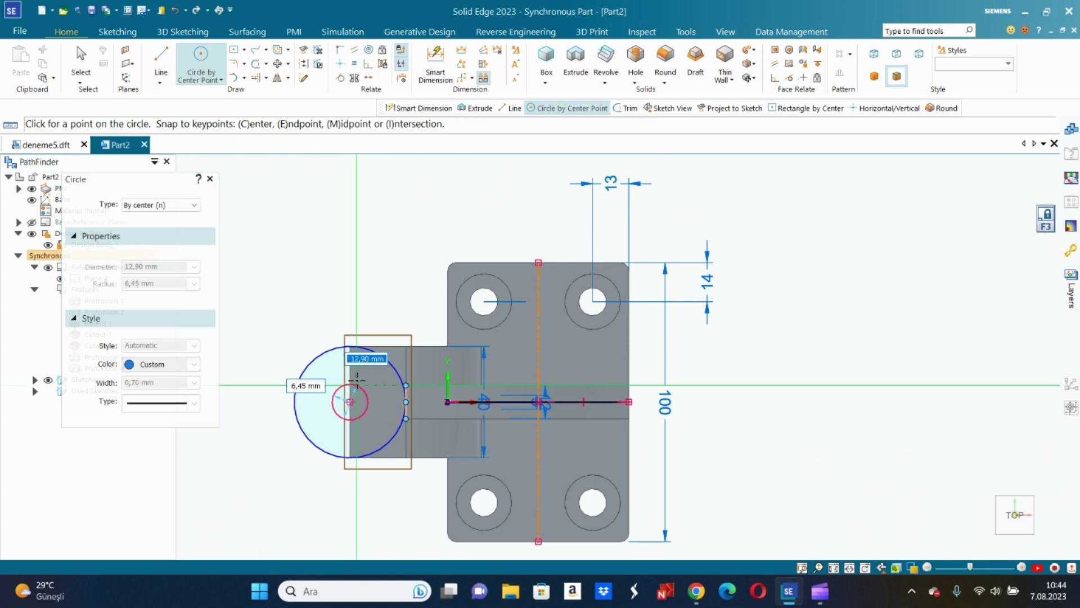
type("30")
key("Return")
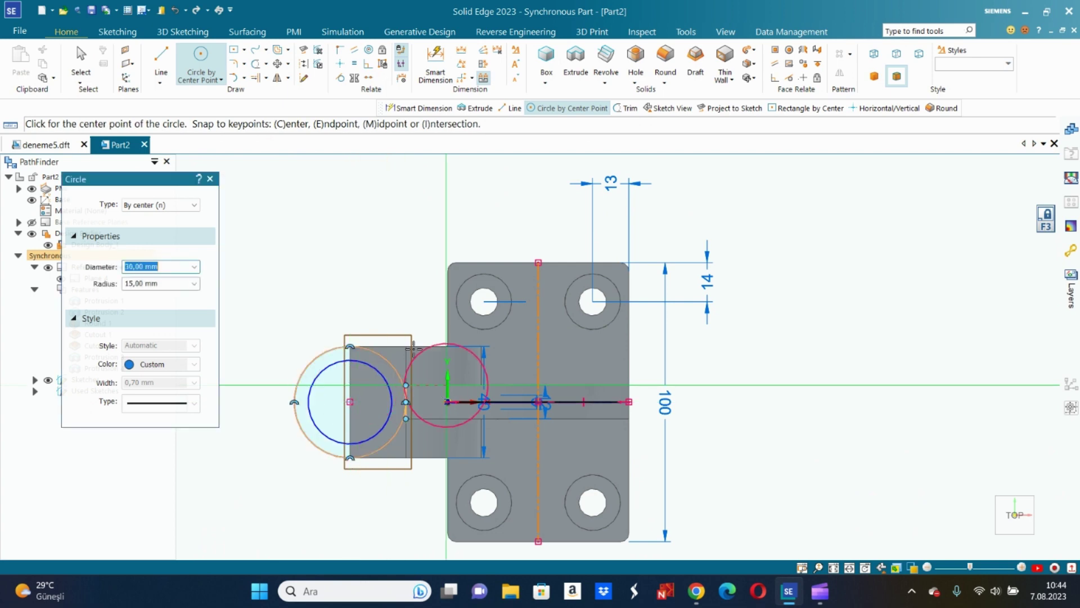
left_click(351, 401)
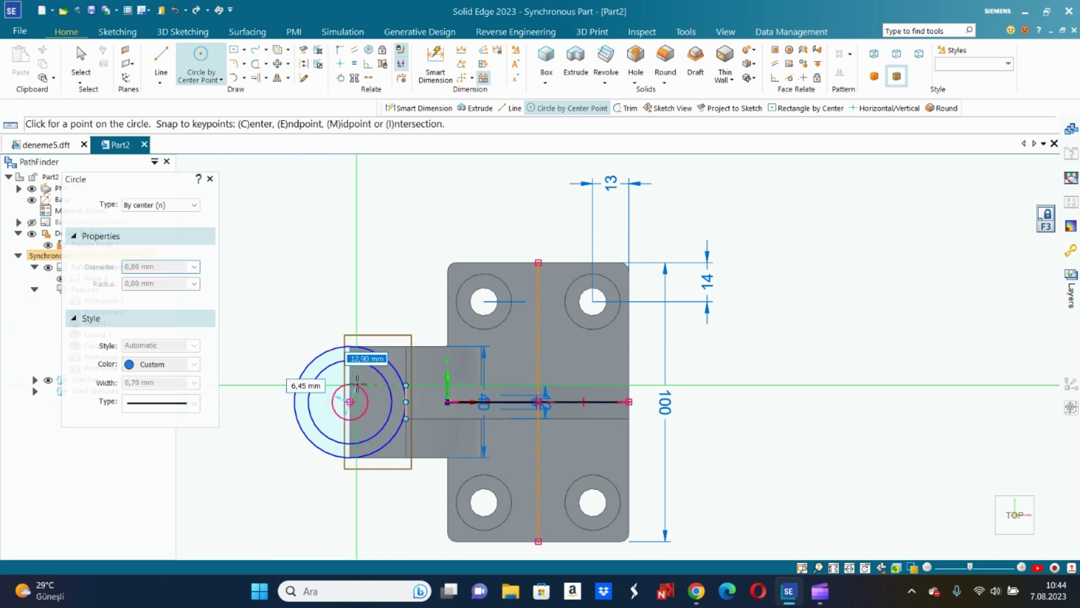
type("20")
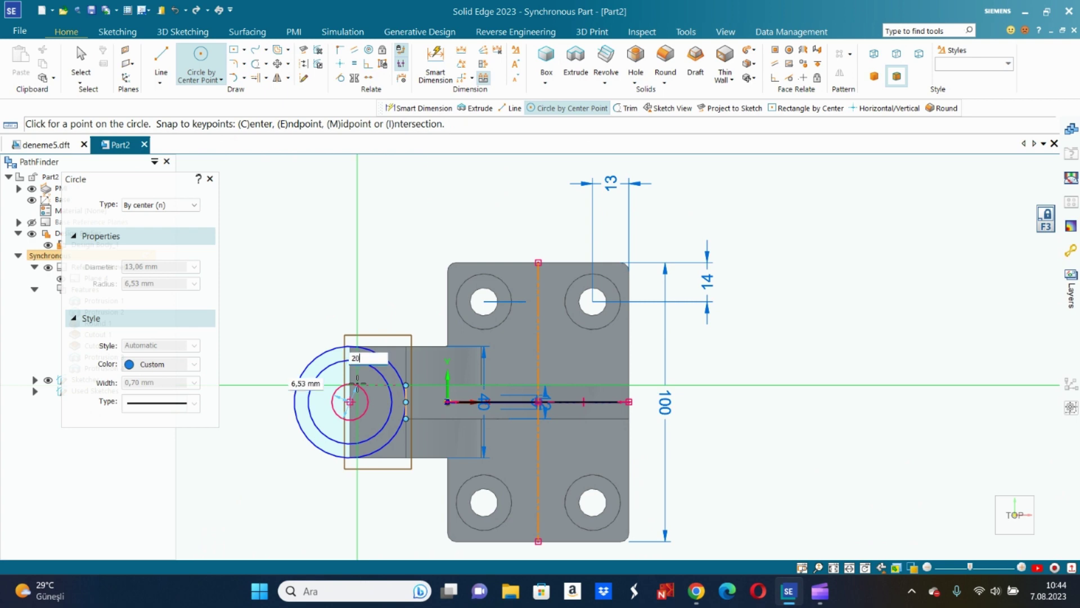
key("Return")
mouse_move(352, 251)
middle_mouse_down()
mouse_move(366, 231)
mouse_move(375, 239)
middle_mouse_up()
left_click(575, 62)
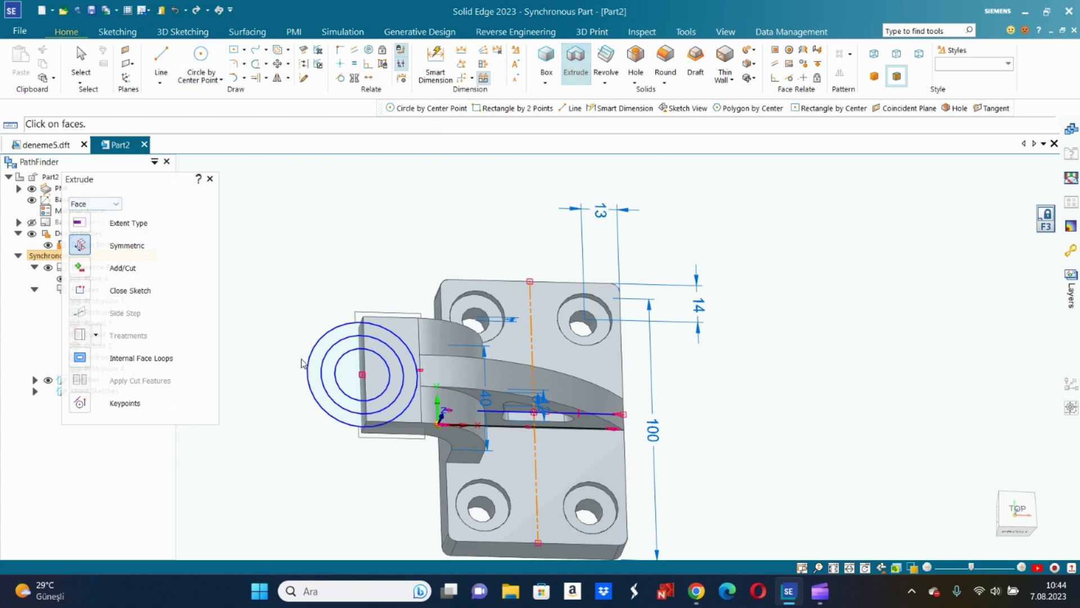
- Extrude the ring between the circles 32 mm symmetric, adding material
left_click(338, 359)
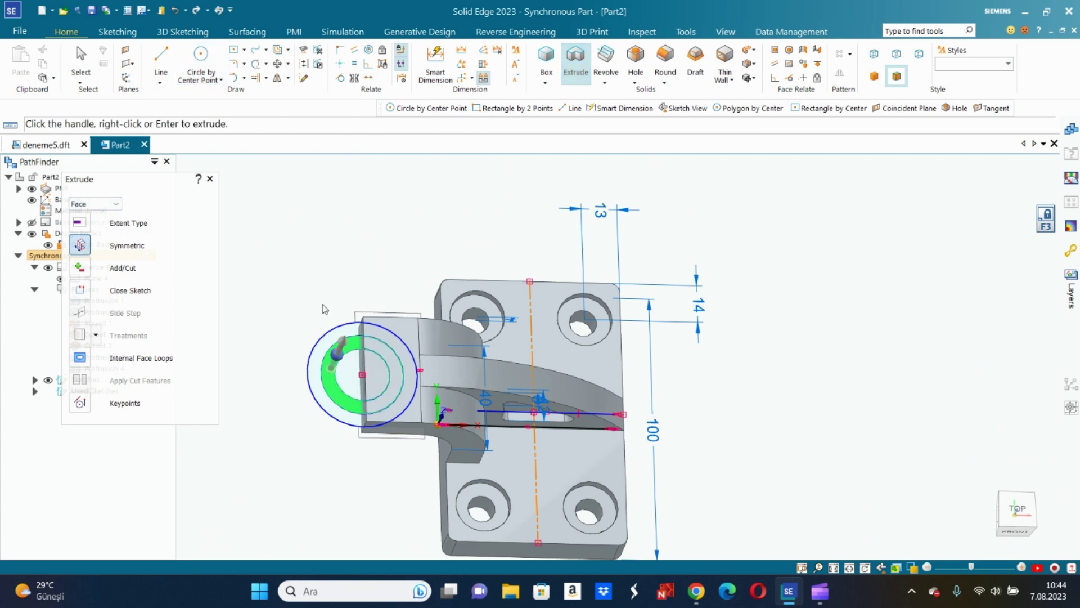
right_click(368, 218)
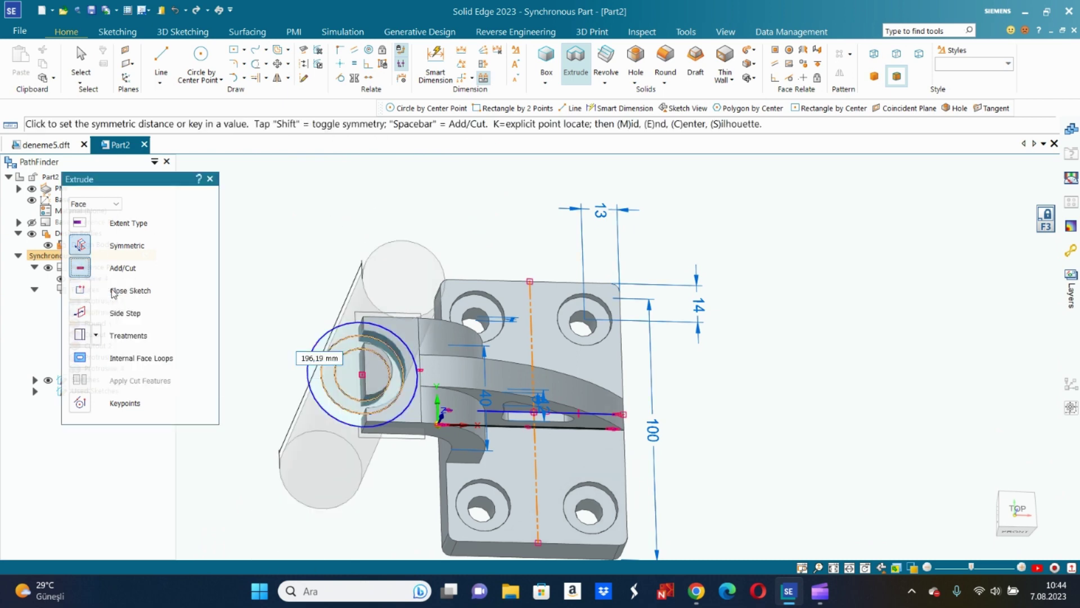
key("space")
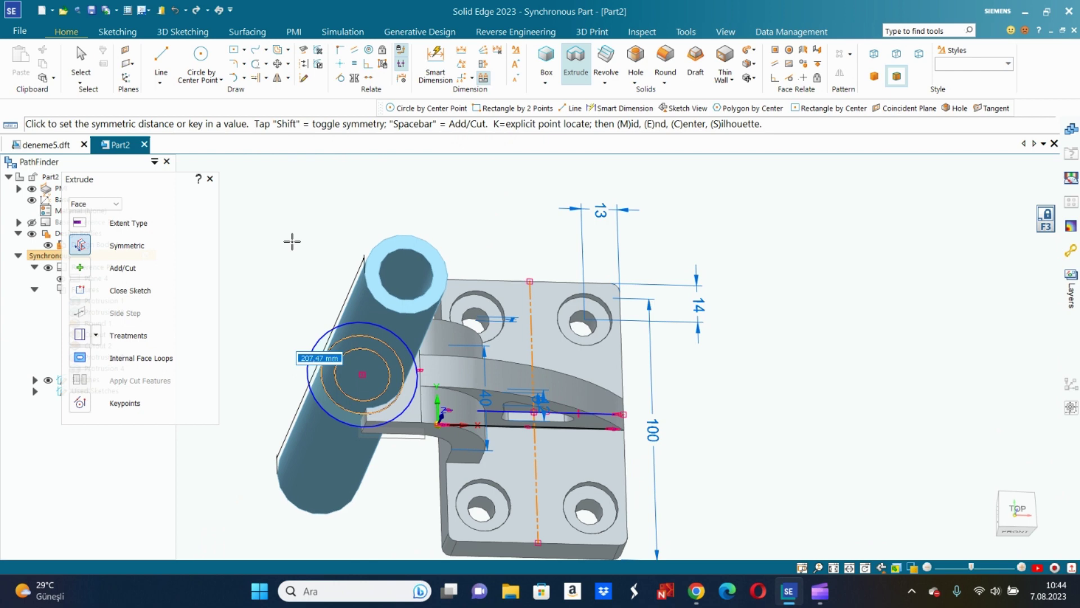
key("Return")
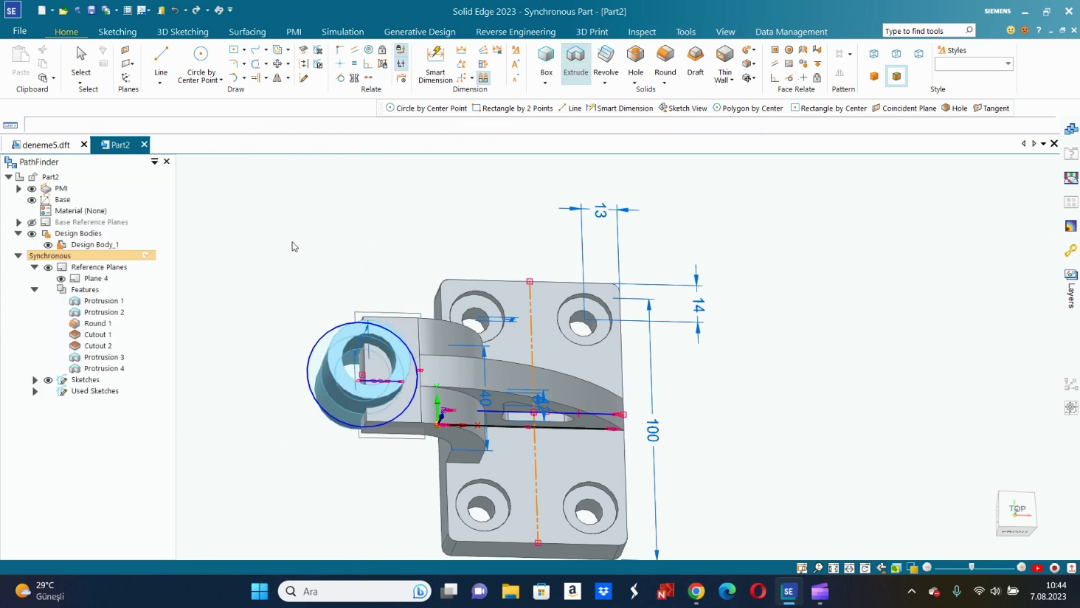
- Extrude the outer ring 22 mm symmetric as an added collar
left_click(576, 62)
left_click(327, 350)
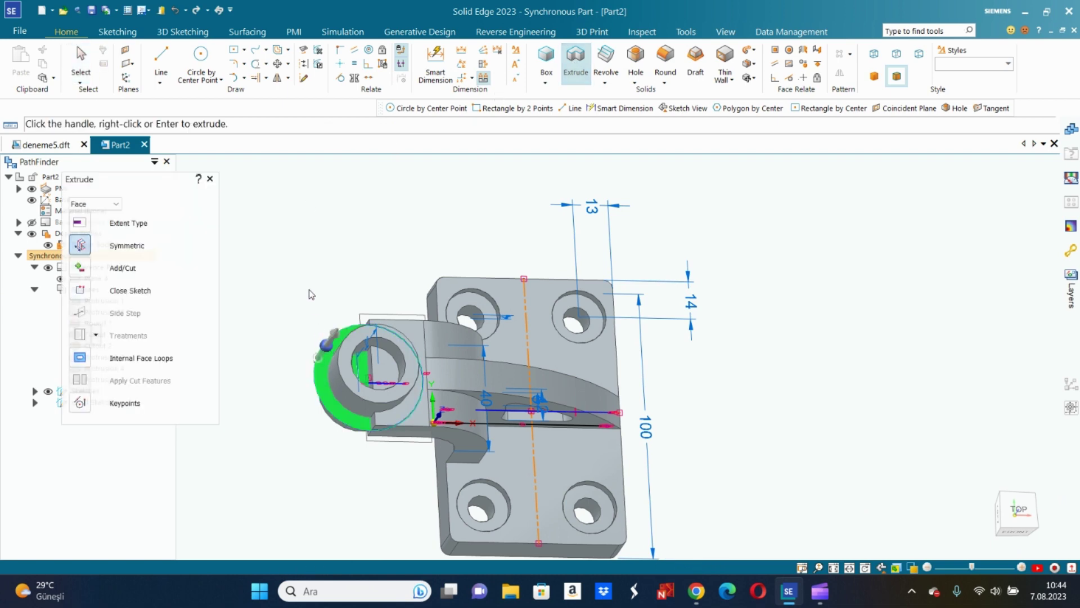
left_click(83, 273)
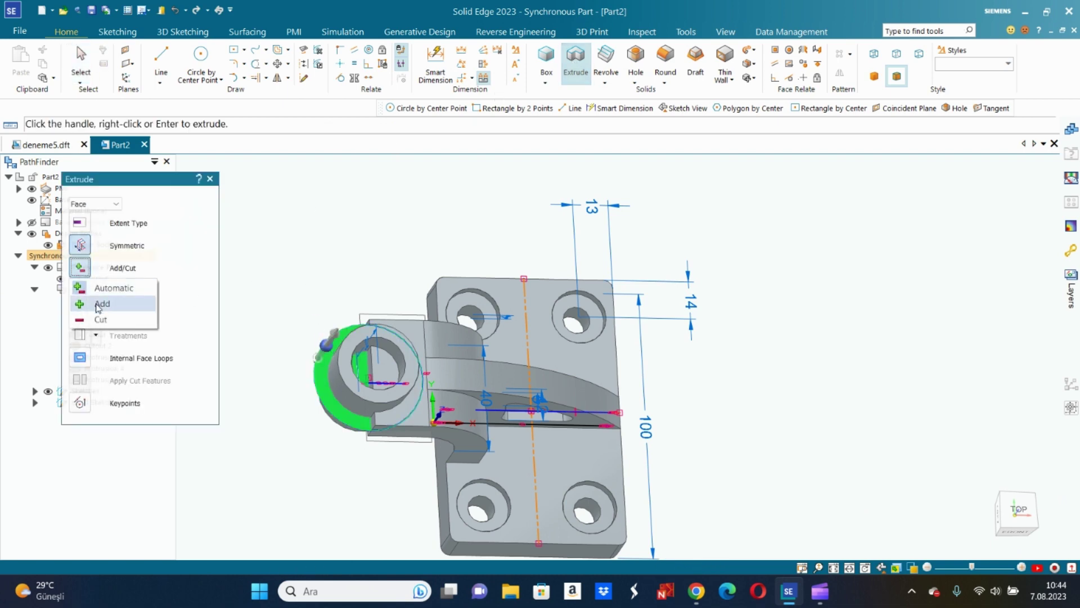
left_click(101, 293)
key("Return")
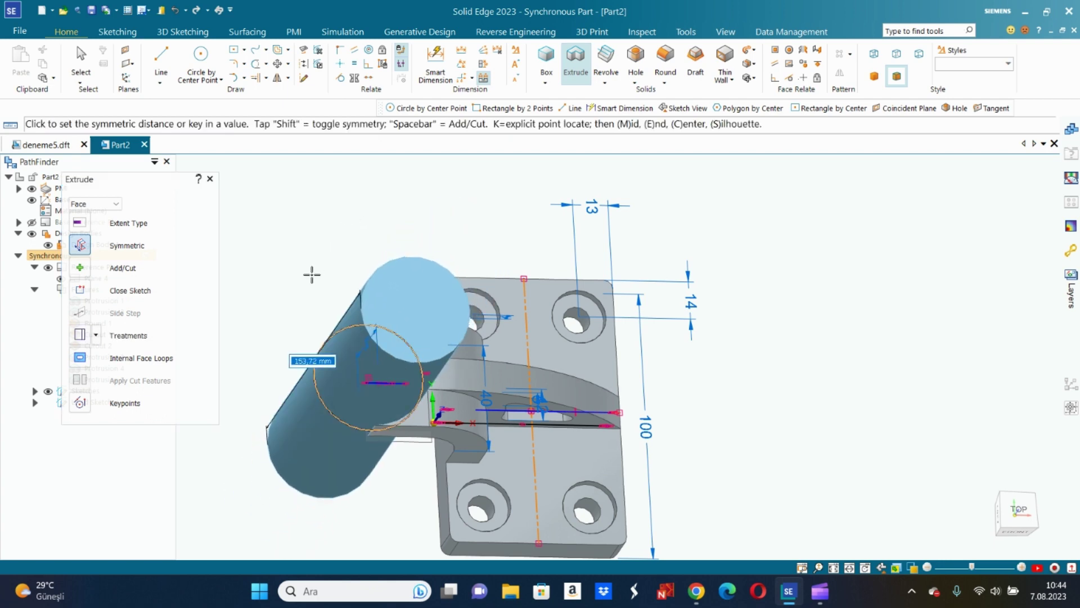
key("Return")
key("Escape")
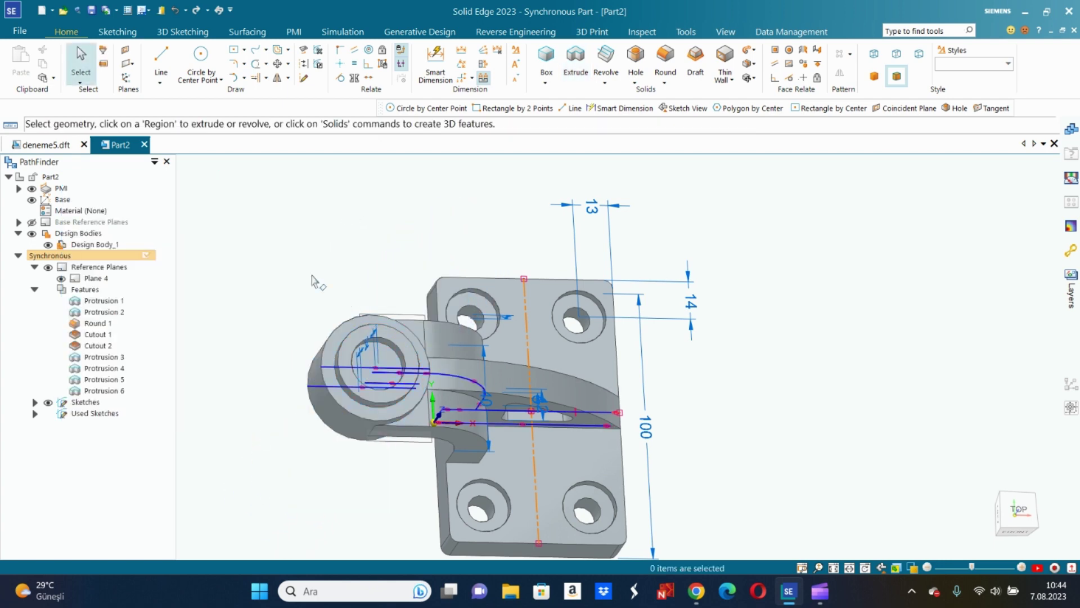
- Cancel an unwanted third extrusion and orbit to inspect the new boss
left_click(581, 63)
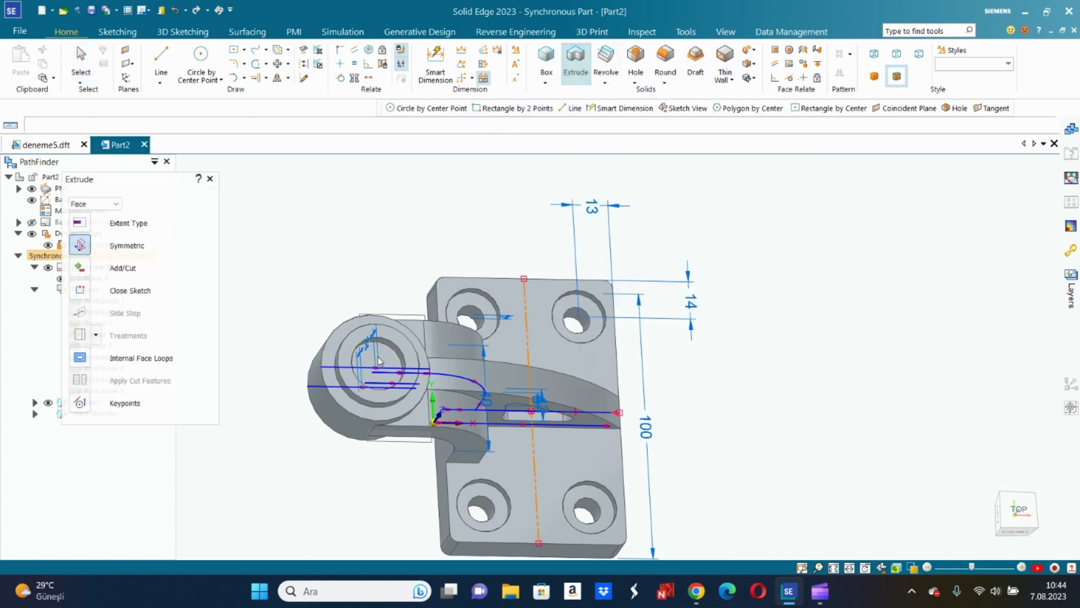
left_click(380, 360)
key("Escape")
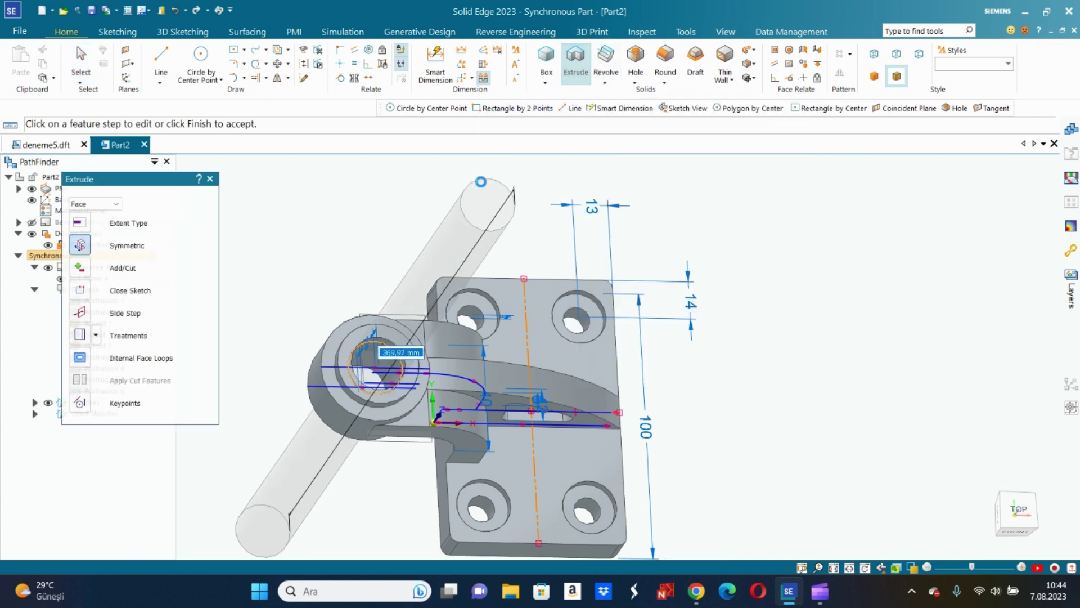
mouse_move(494, 176)
middle_mouse_down()
mouse_move(447, 276)
mouse_move(541, 256)
middle_mouse_up()
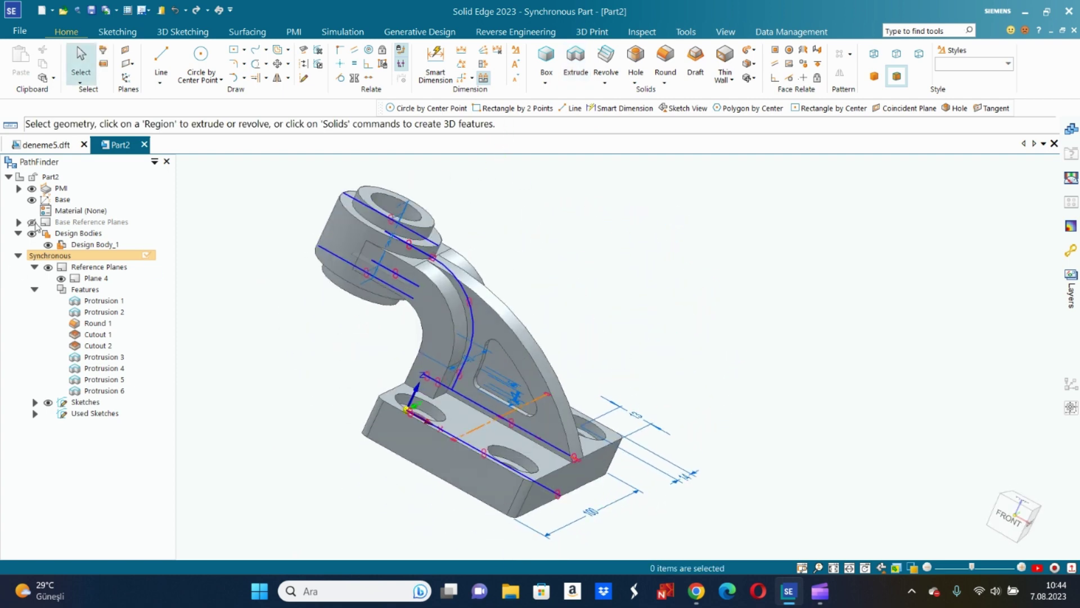
- Hide PMI dimensions and sketches, then show the bracket isometric, fitted and orbited
left_click(31, 188)
key("ctrl+i")
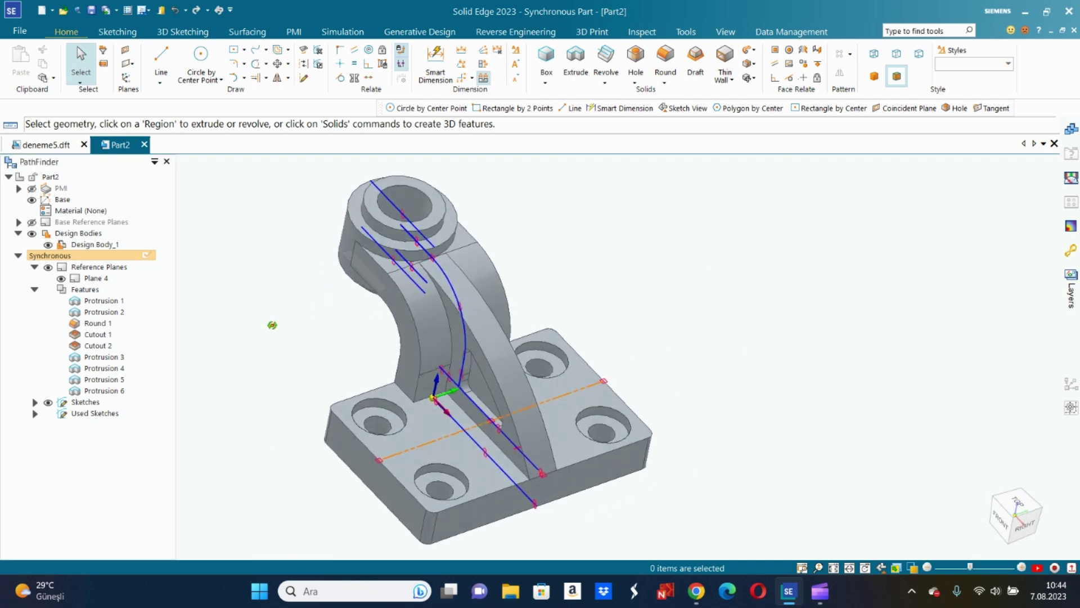
left_click(49, 404)
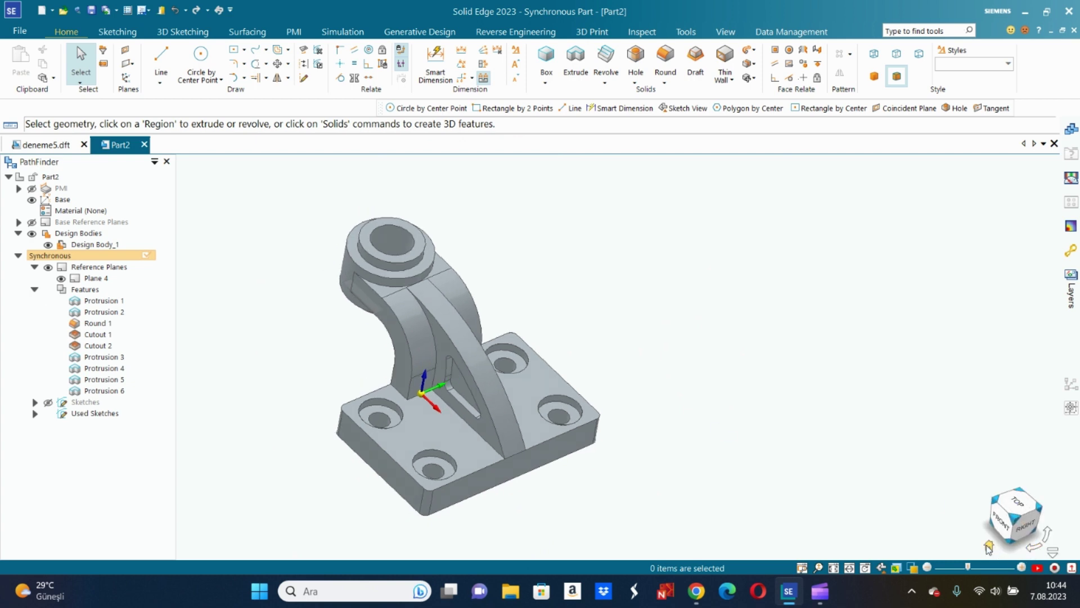
left_click(989, 545)
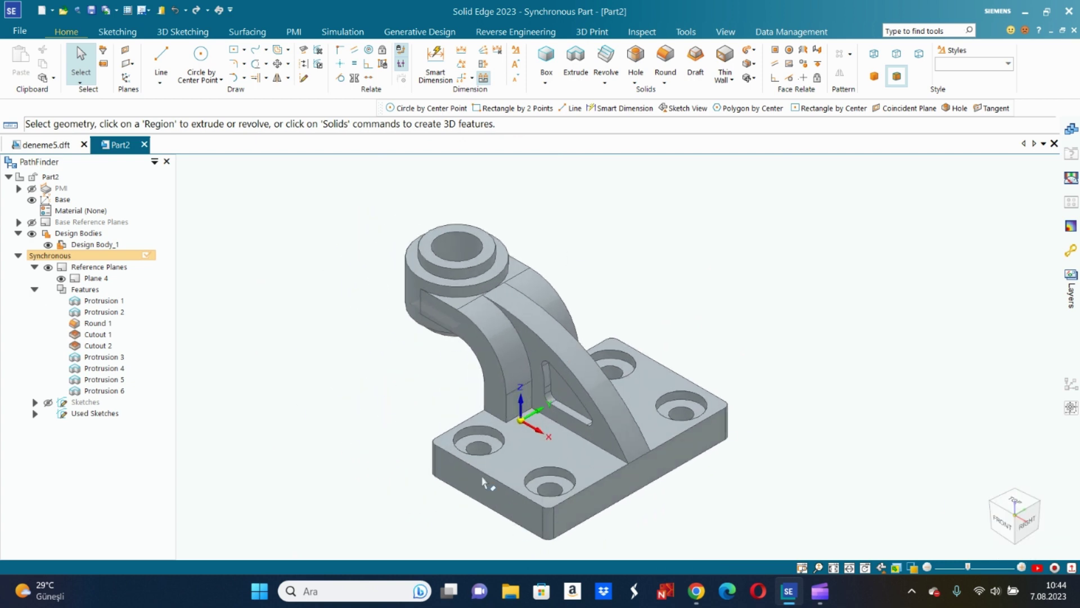
middle_click_drag(313, 402, 307, 418)
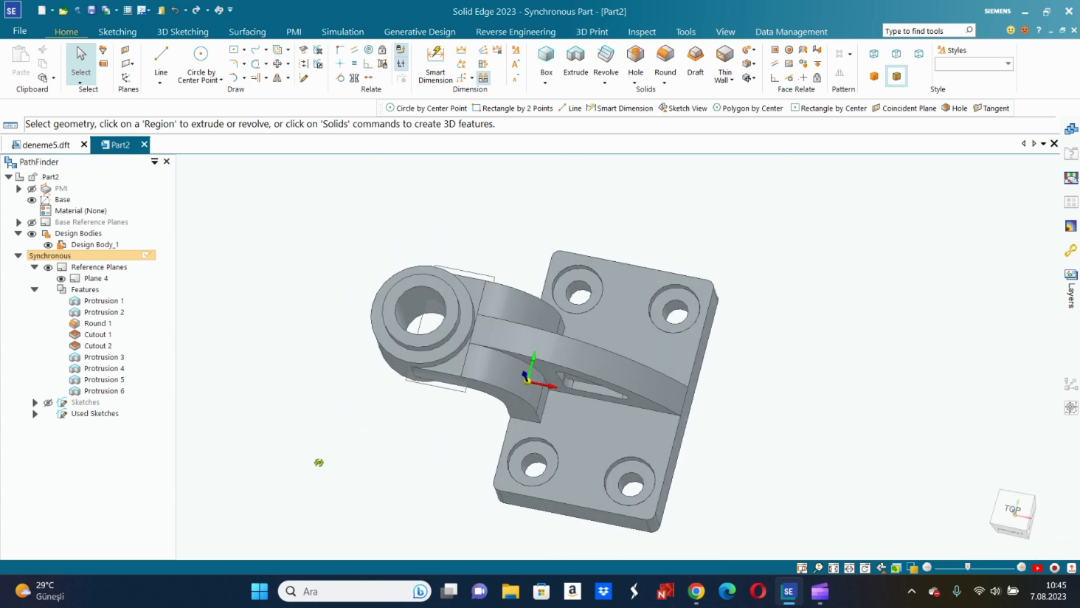